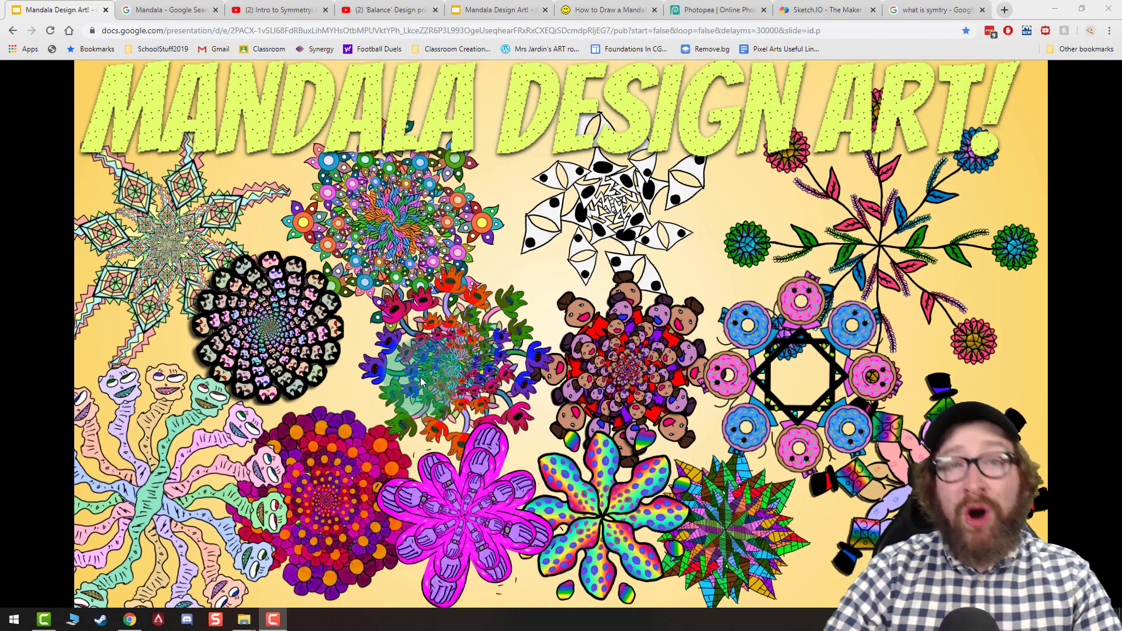
# Step: Browse the mandala image results and bring up the videos on symmetry and the balance design principle for reference
pyautogui.hotkey('ctrl', 'Tab')
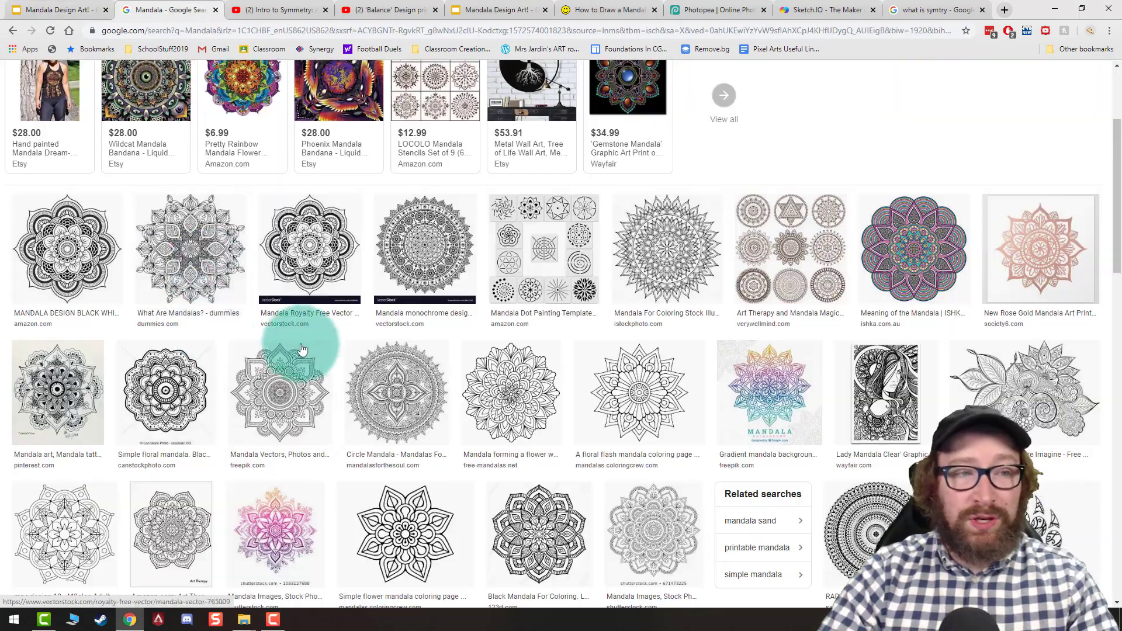
pyautogui.scroll(-3, 301, 350)
pyautogui.scroll(4, 543, 310)
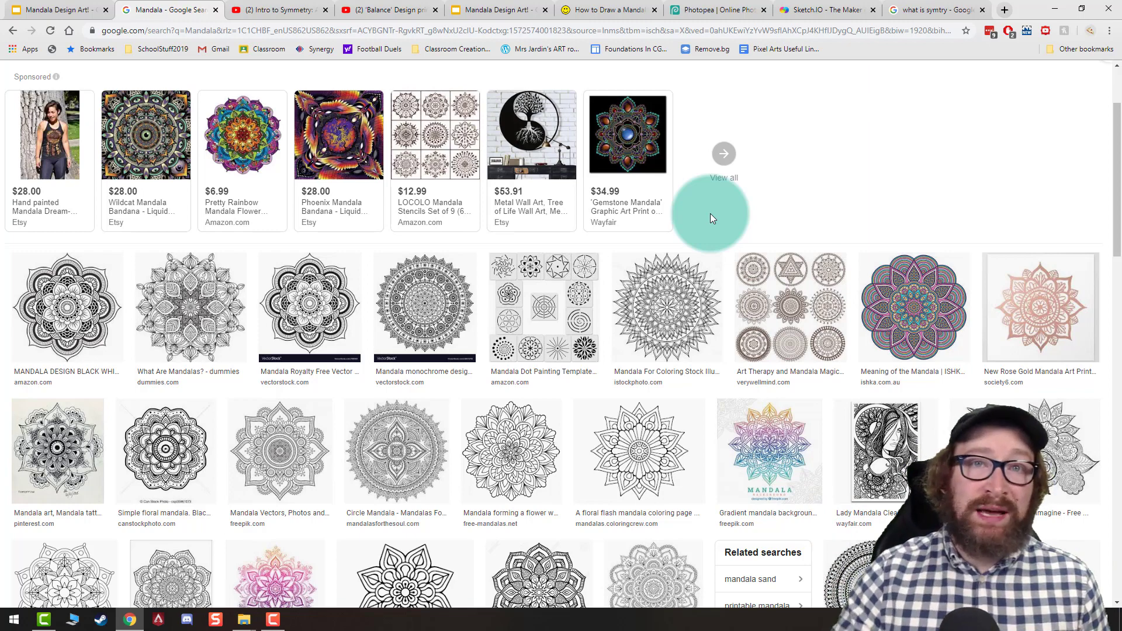
pyautogui.click(275, 10)
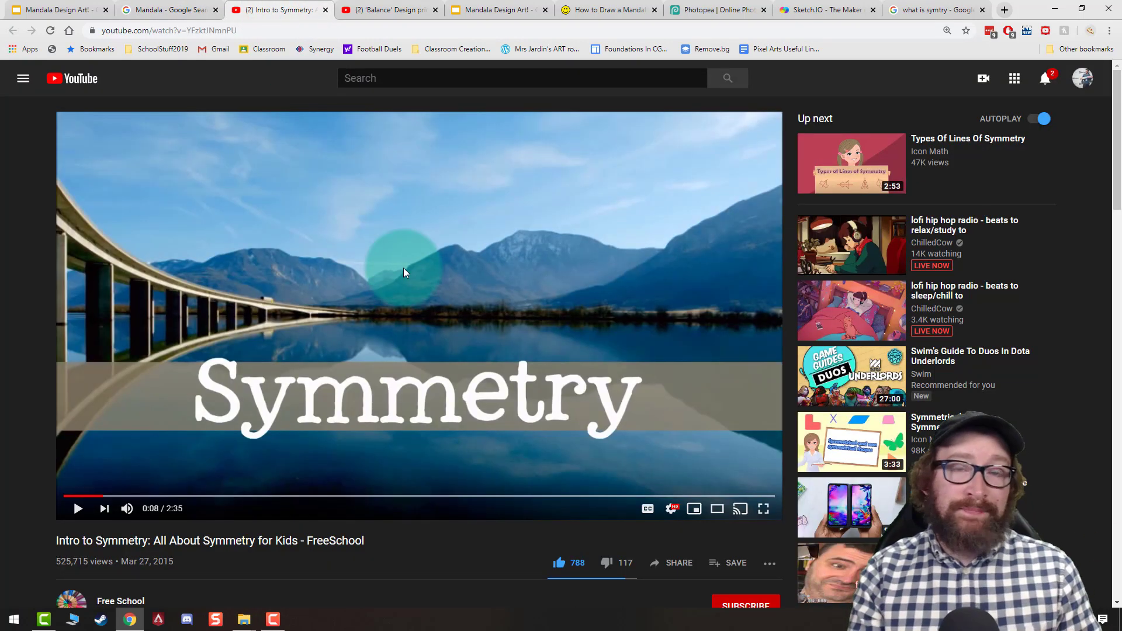
pyautogui.click(392, 10)
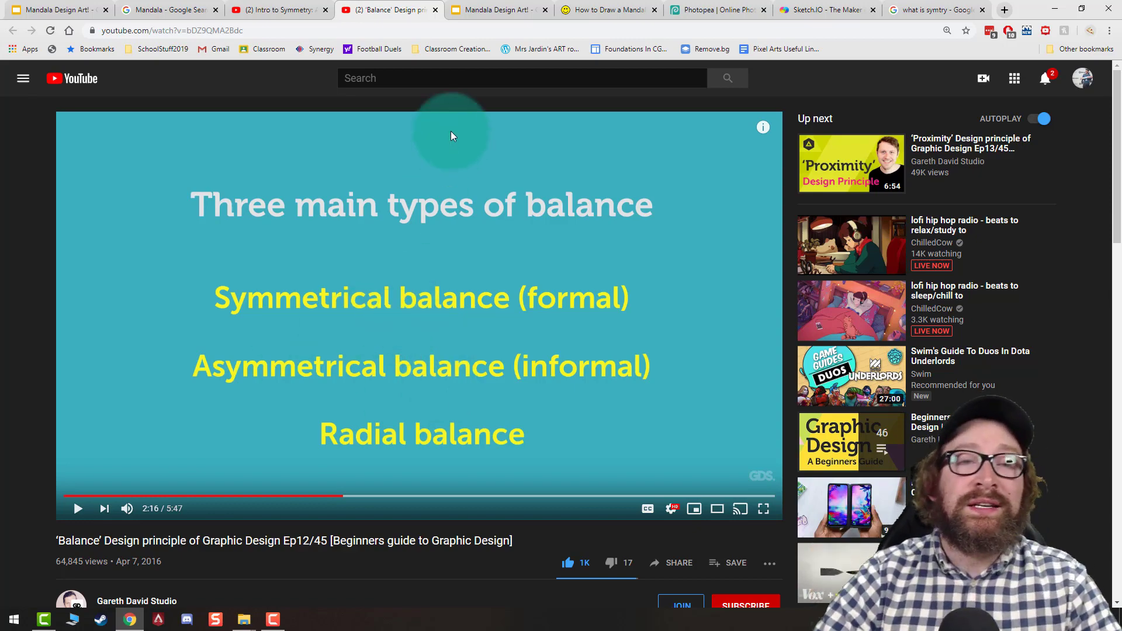
# Step: Review the Mandala Design Art assignment slides with requirements and examples, and check the How to Draw a Mandala guide
pyautogui.hotkey('ctrl', 'Tab')
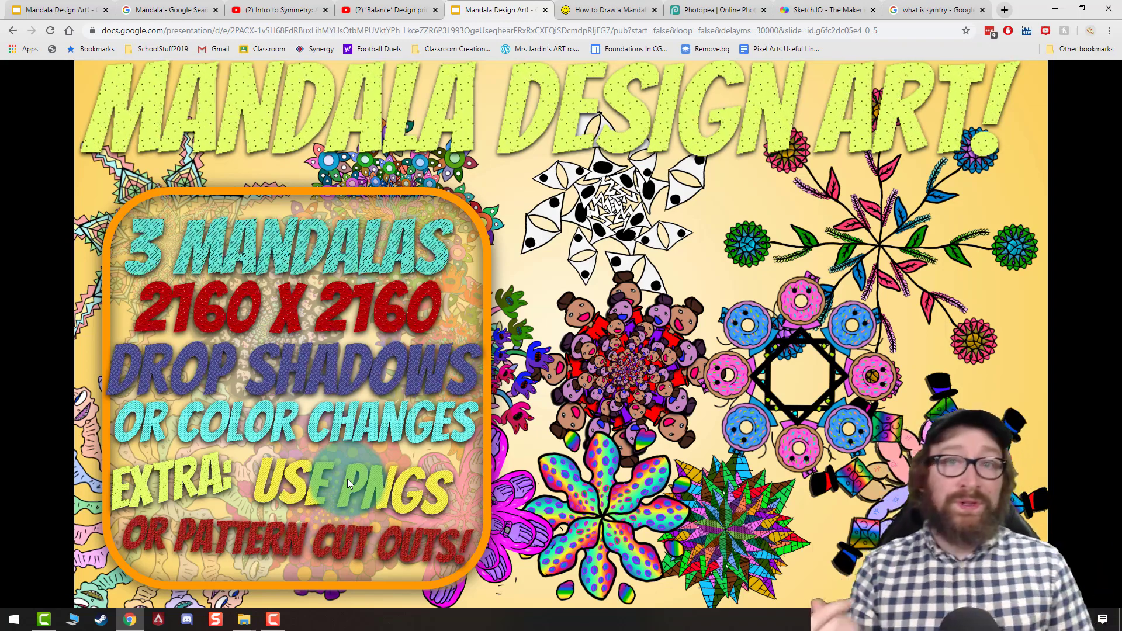
pyautogui.click(599, 10)
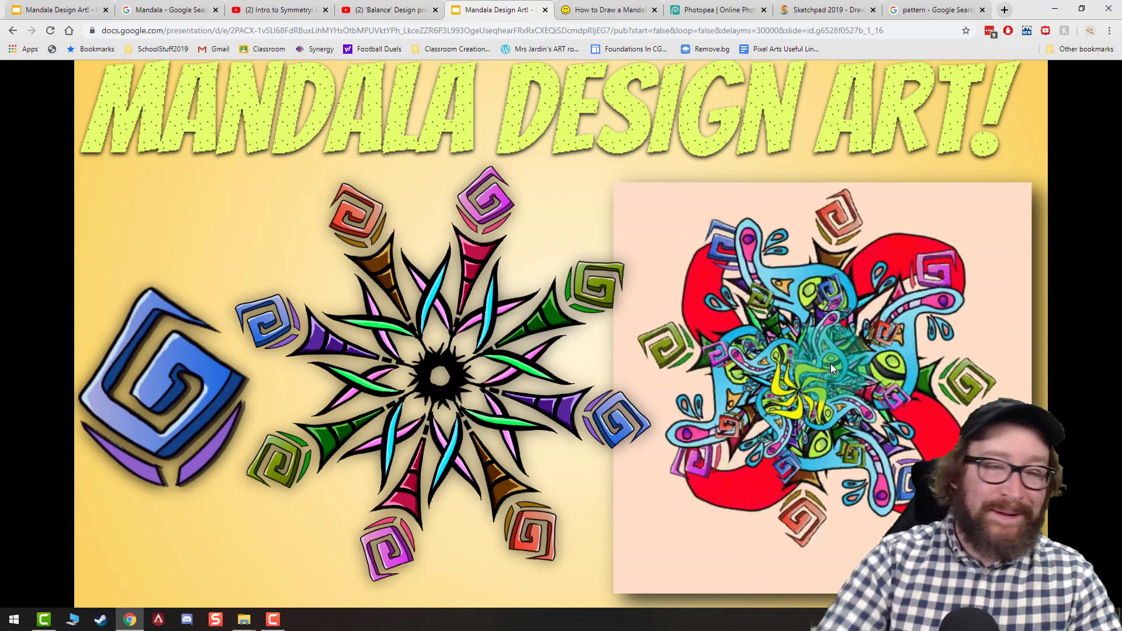
pyautogui.click(640, 12)
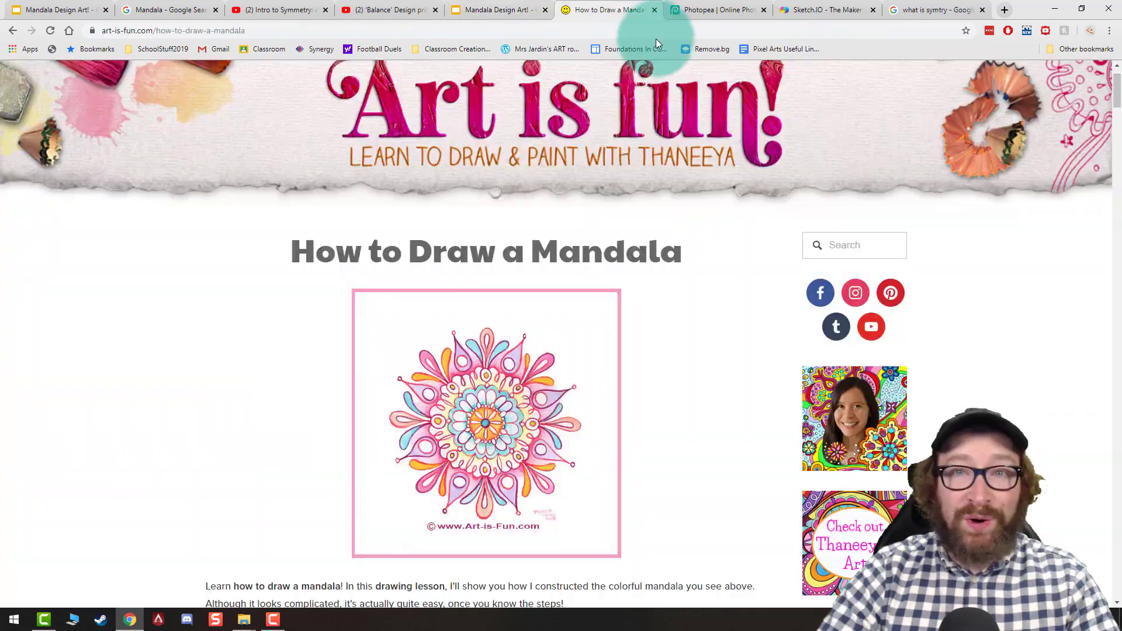
# Step: Switch to Photopea and create a new 2160 by 2160 px project with a transparent background
pyautogui.click(690, 11)
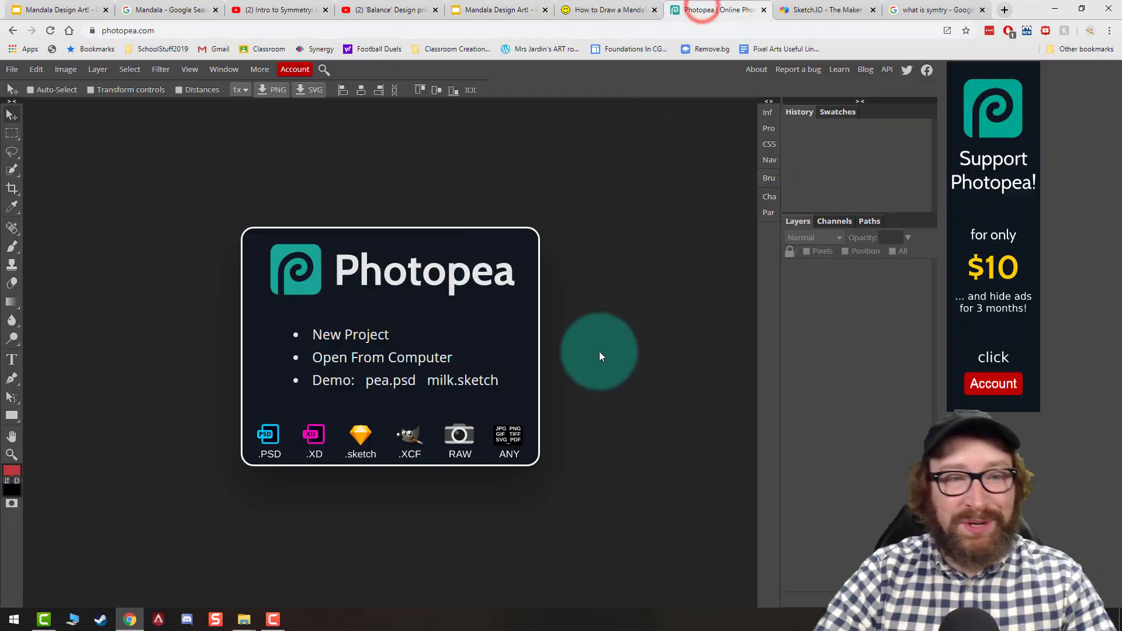
pyautogui.click(347, 335)
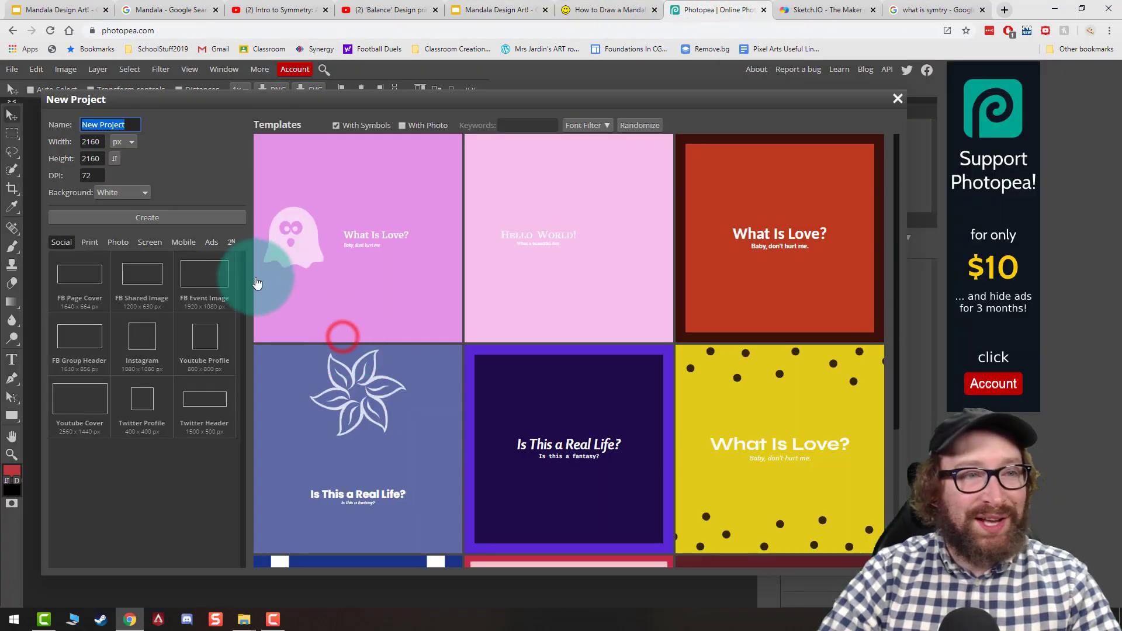
pyautogui.doubleClick(93, 142)
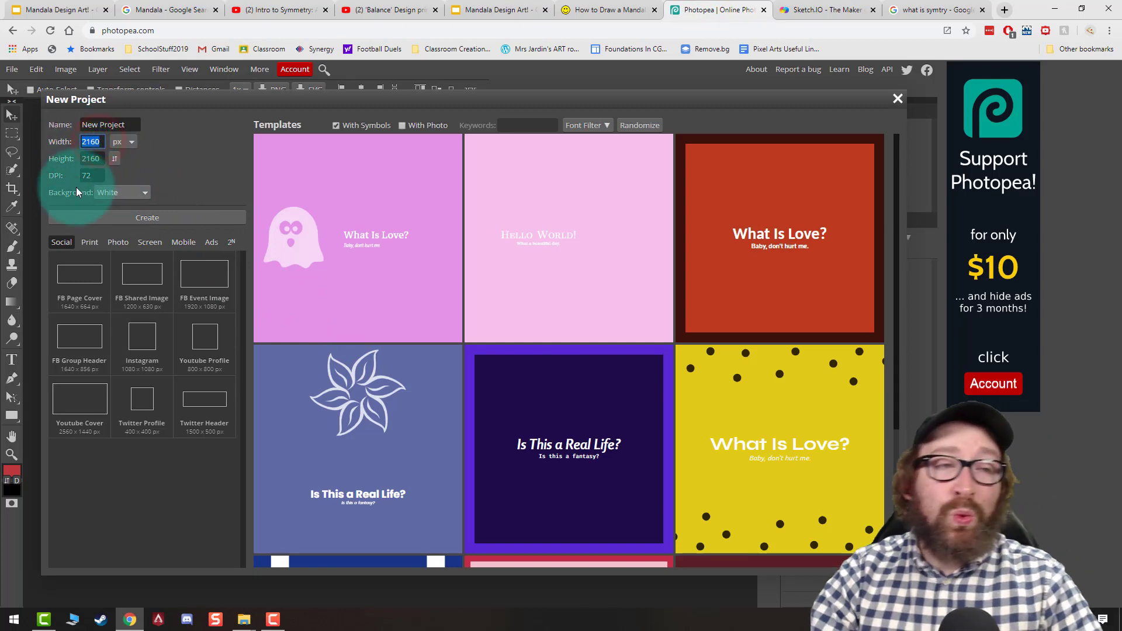
pyautogui.press('Tab')
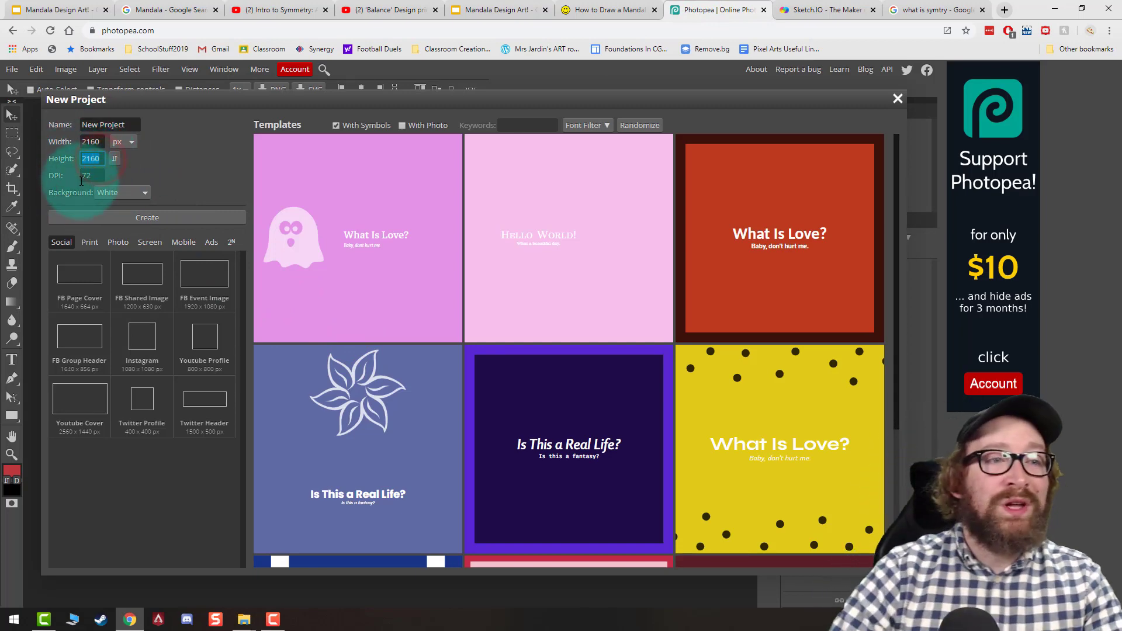
pyautogui.click(114, 193)
pyautogui.click(117, 219)
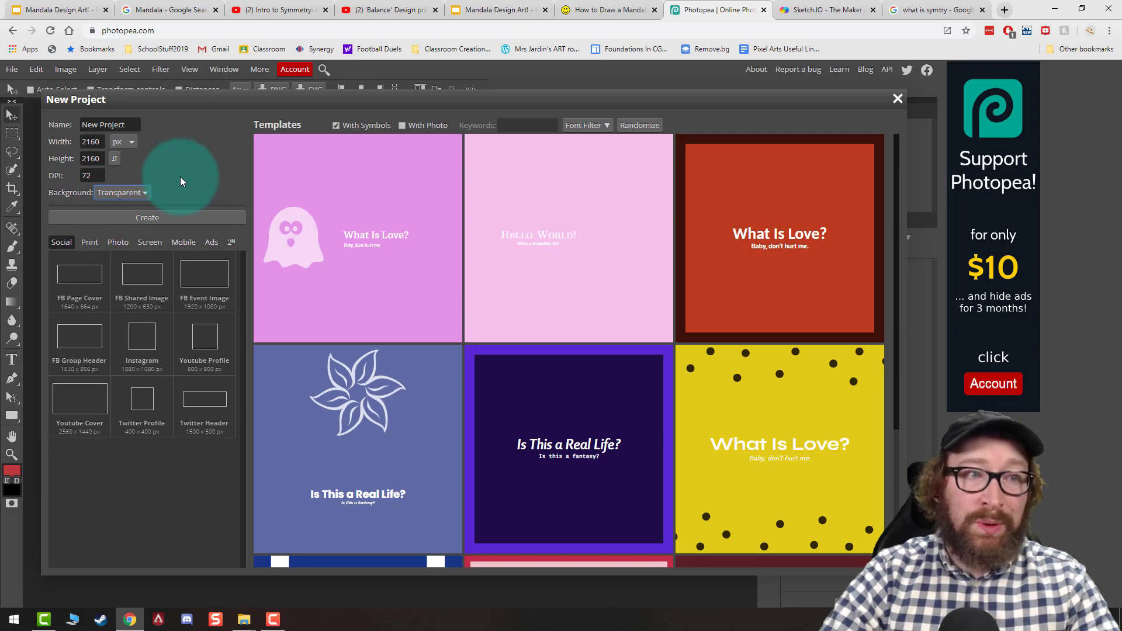
pyautogui.click(163, 222)
# Step: Place the Digi Line Drawing 12 (1) image from the Project 5 folder, scaled to 143% and centred along the canvas's upper edge
pyautogui.click(12, 69)
pyautogui.click(47, 128)
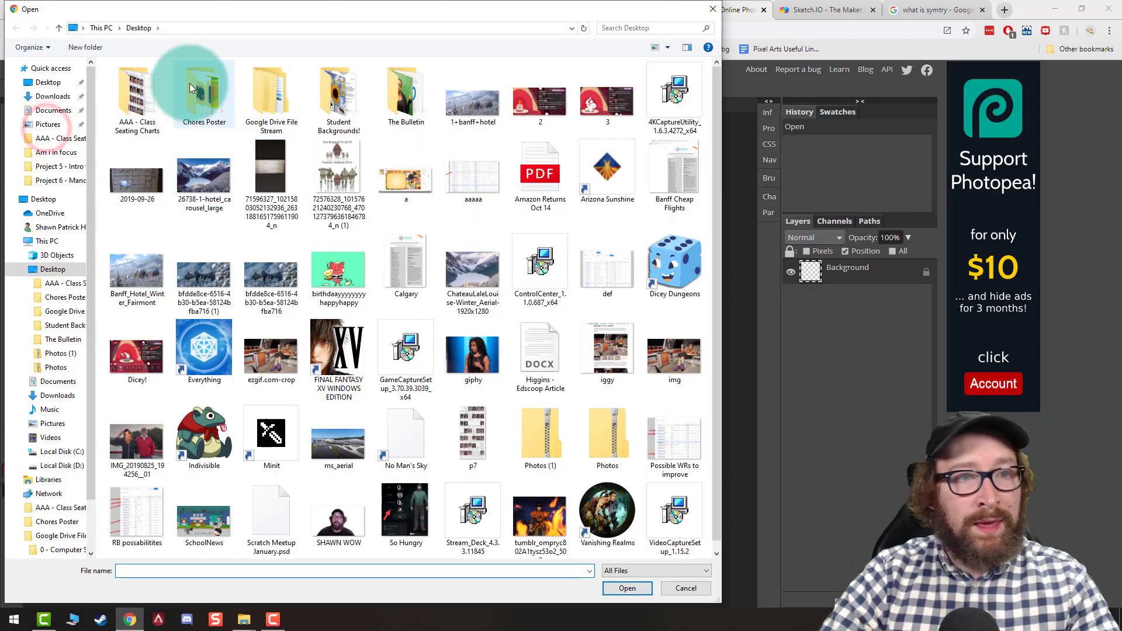
pyautogui.click(58, 167)
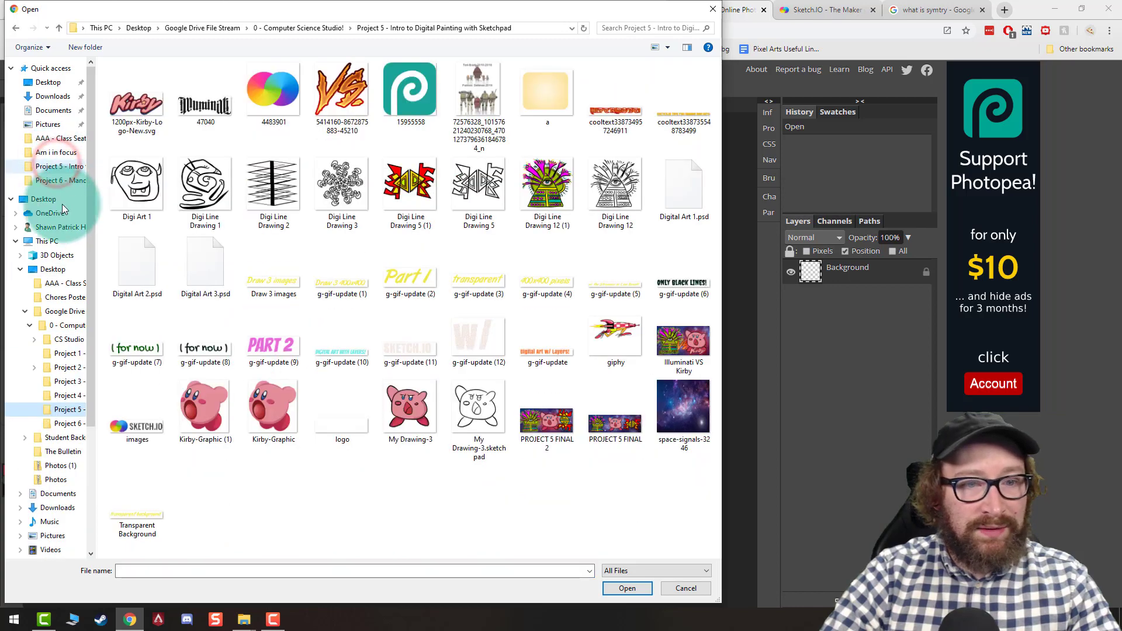
pyautogui.doubleClick(553, 199)
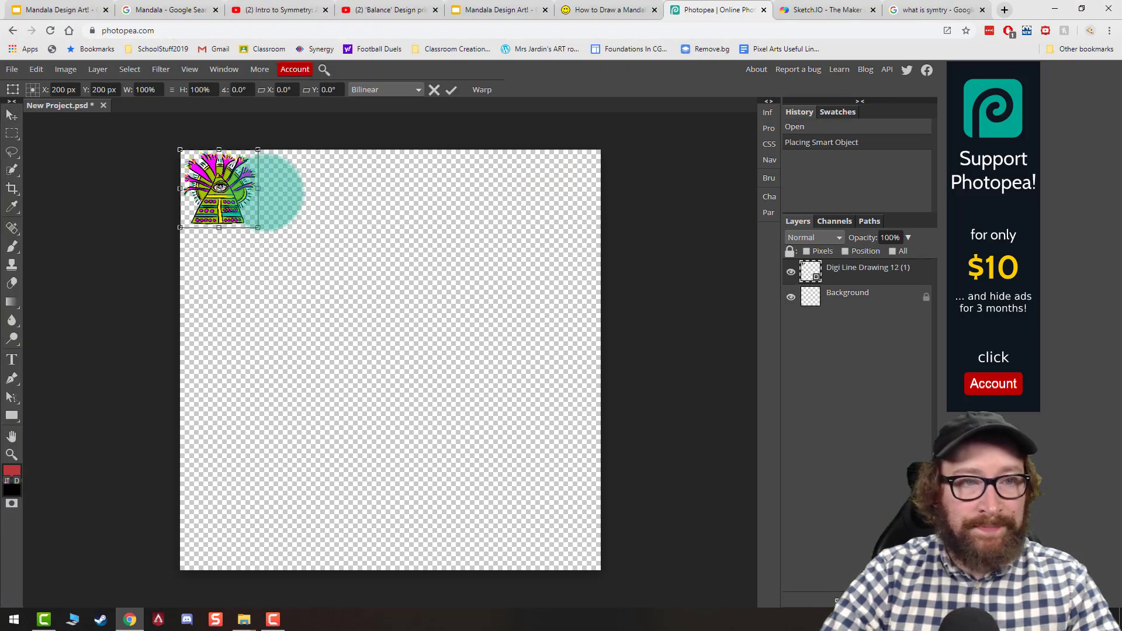
pyautogui.moveTo(251, 193)
pyautogui.mouseDown()
pyautogui.moveTo(420, 229)
pyautogui.moveTo(397, 219)
pyautogui.moveTo(462, 240)
pyautogui.moveTo(476, 257)
pyautogui.moveTo(450, 238)
pyautogui.moveTo(424, 240)
pyautogui.moveTo(438, 214)
pyautogui.moveTo(417, 231)
pyautogui.mouseUp()
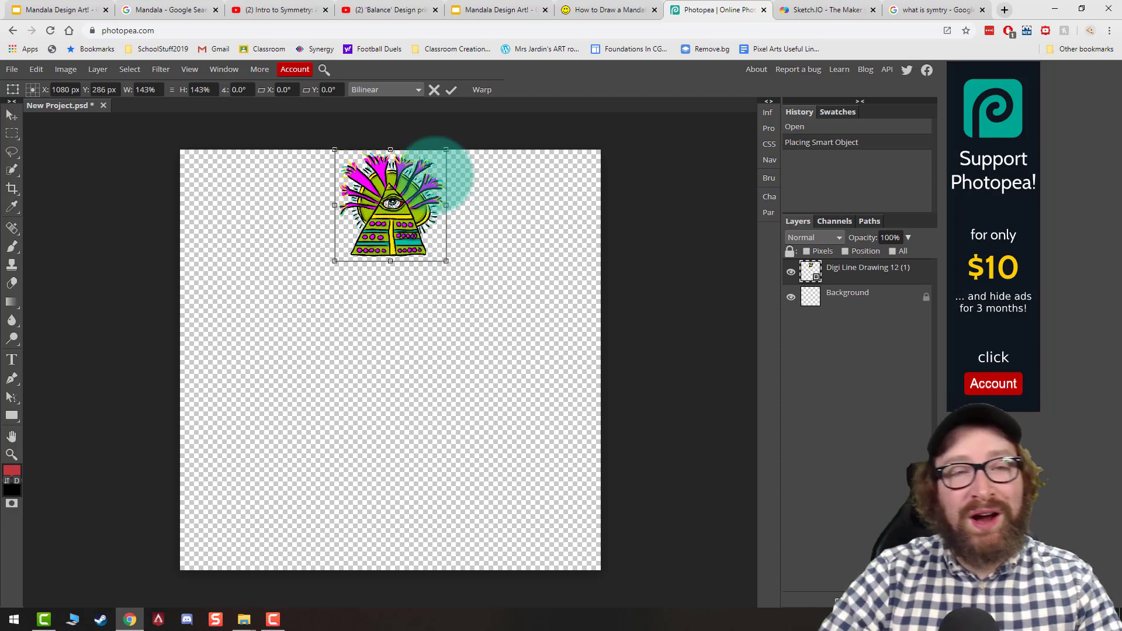
pyautogui.moveTo(409, 220)
pyautogui.mouseDown()
pyautogui.moveTo(396, 217)
pyautogui.moveTo(407, 221)
pyautogui.mouseUp()
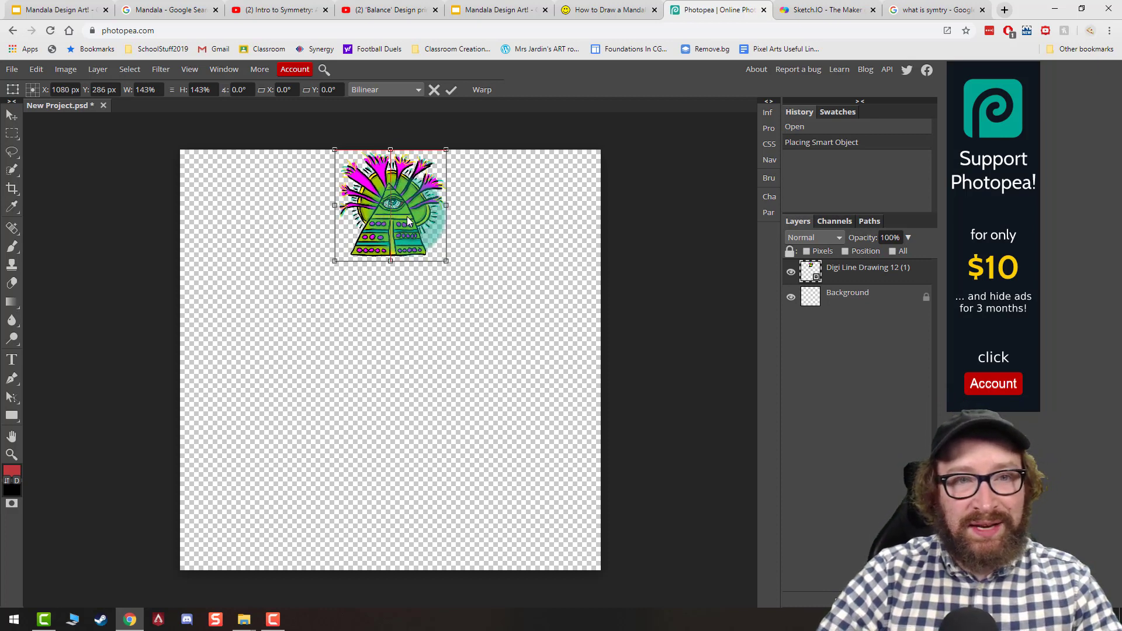
# Step: Add a Drop Shadow layer style to the placed pyramid drawing
pyautogui.rightClick(821, 276)
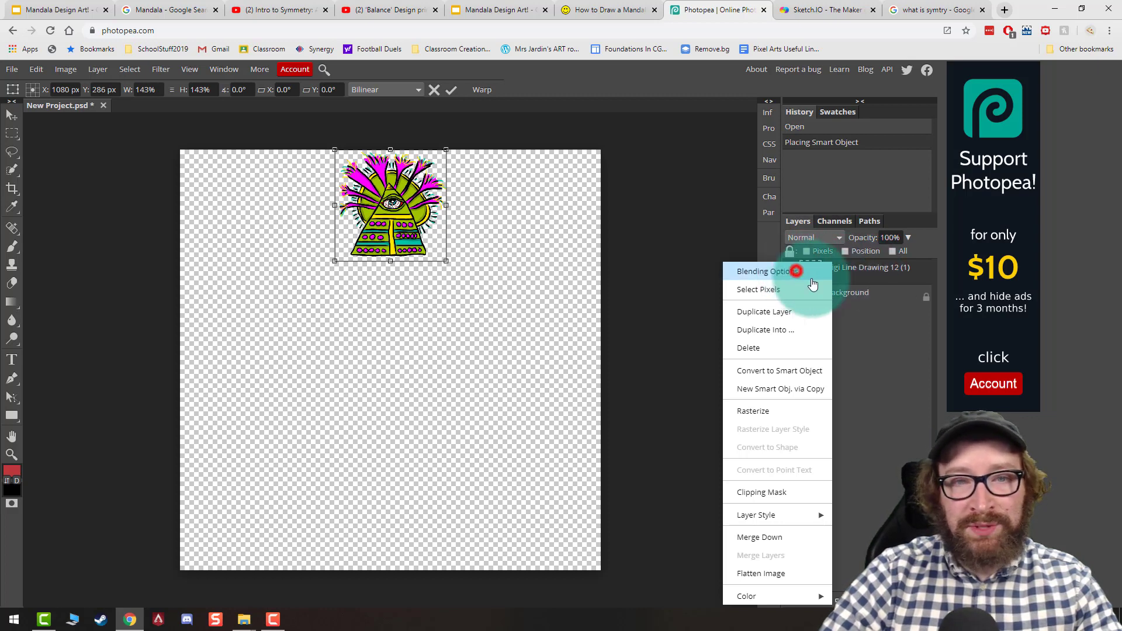
pyautogui.click(797, 271)
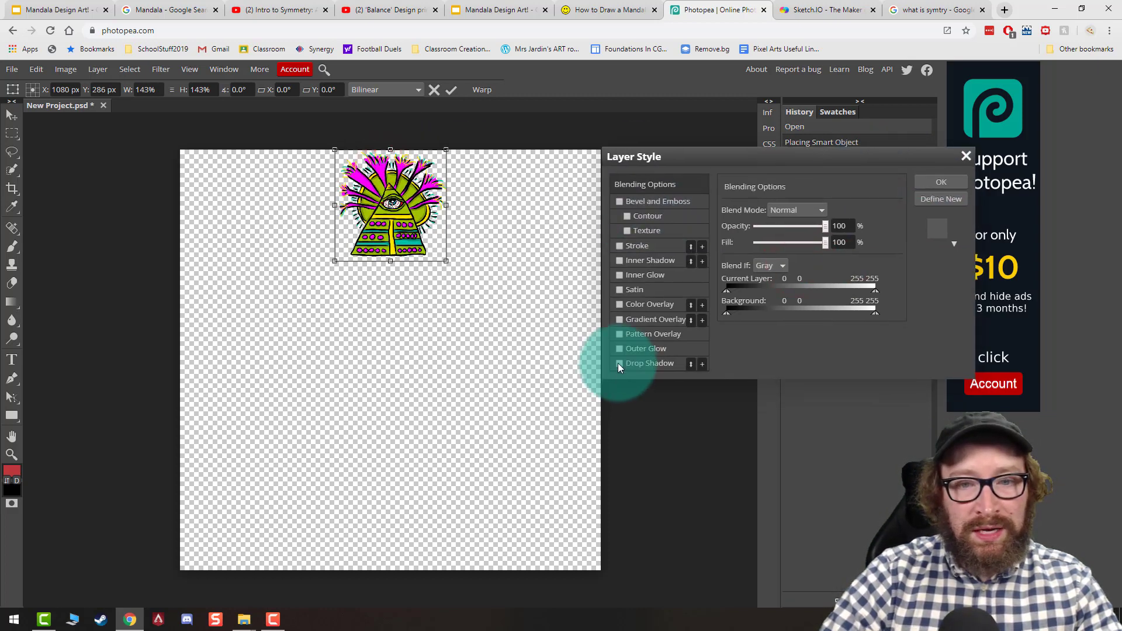
pyautogui.click(618, 363)
pyautogui.moveTo(847, 155); pyautogui.dragTo(789, 130)
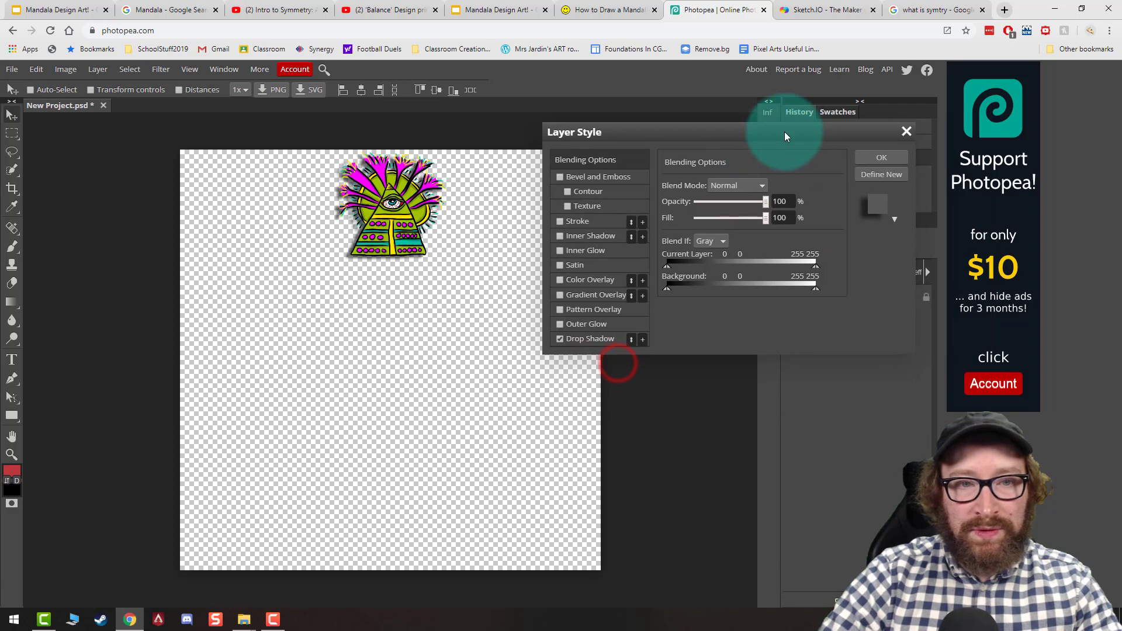
pyautogui.click(593, 338)
pyautogui.click(883, 157)
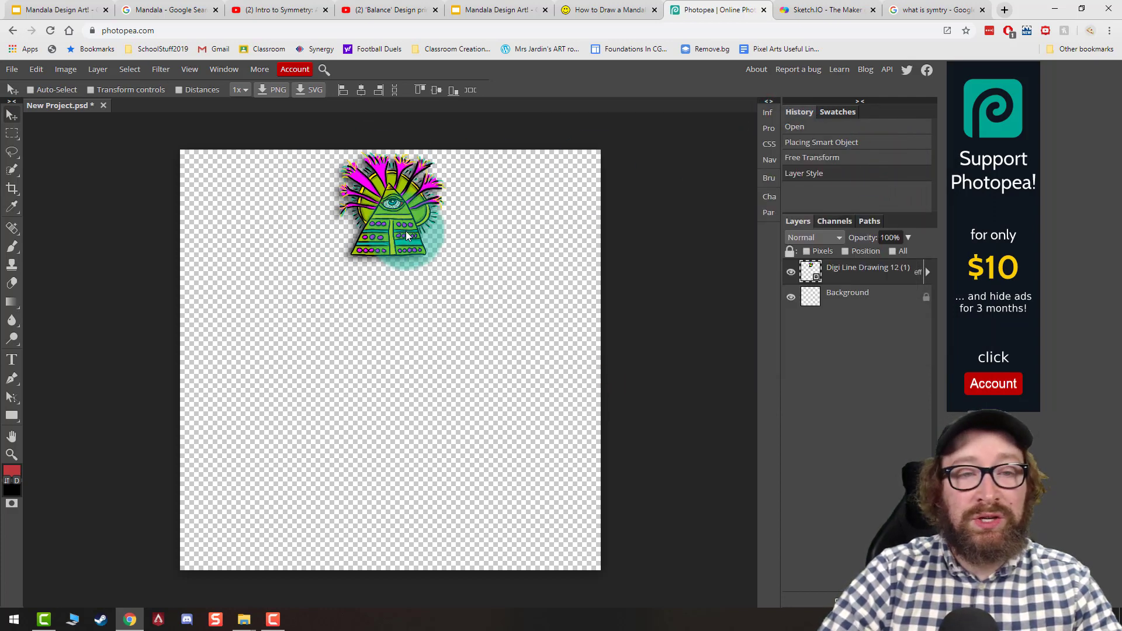
# Step: Duplicate the pyramid drawing layer and move the copy straight down to the canvas's lower edge
pyautogui.rightClick(838, 273)
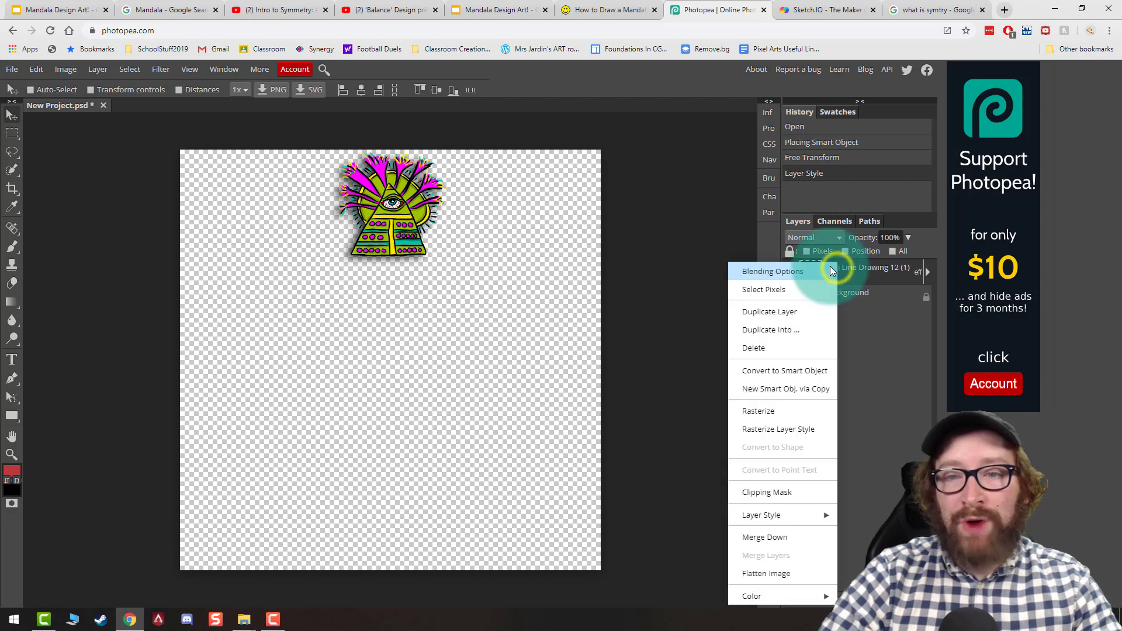
pyautogui.click(785, 316)
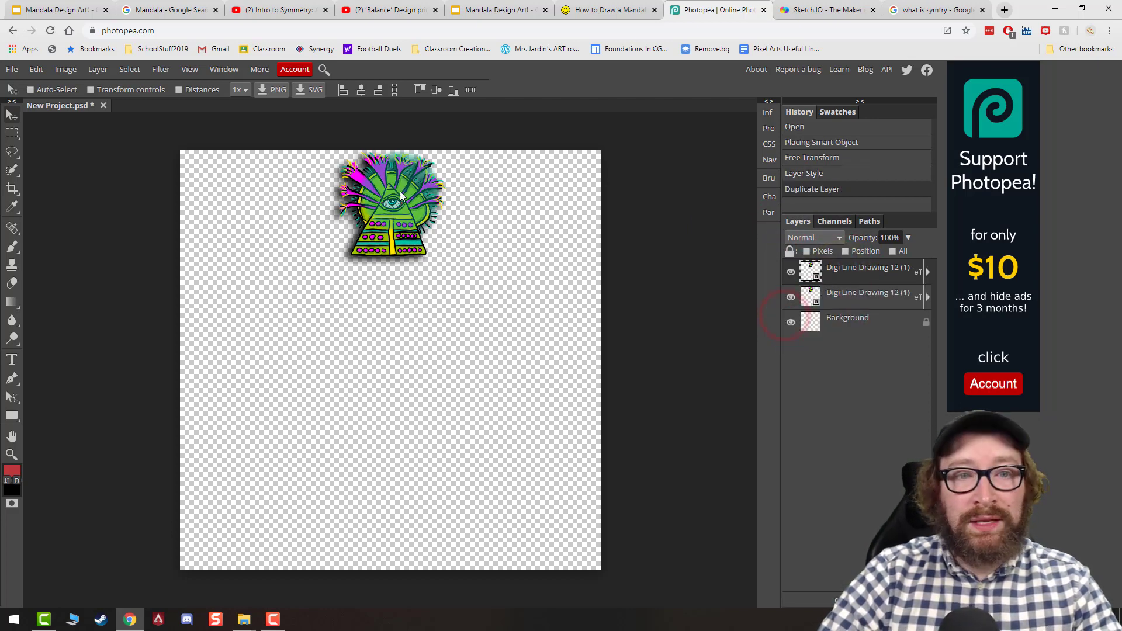
pyautogui.moveTo(388, 205); pyautogui.dragTo(390, 507)
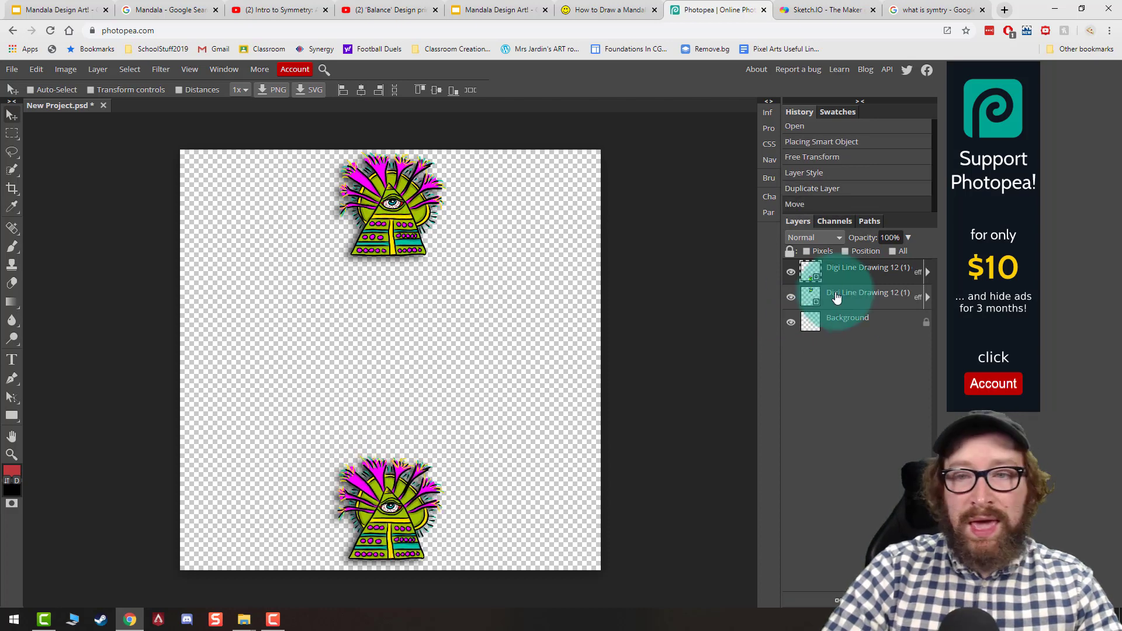
# Step: Flip the lower pyramid copy vertically and position it against the canvas's lower edge, in line with the upper one
pyautogui.click(36, 70)
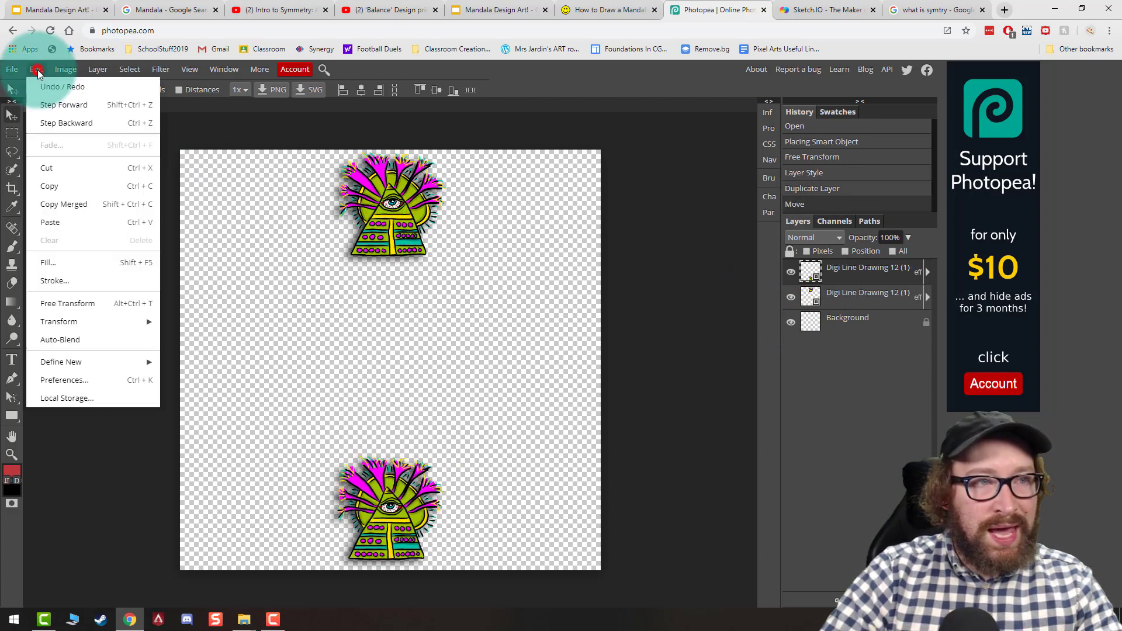
pyautogui.moveTo(106, 321)
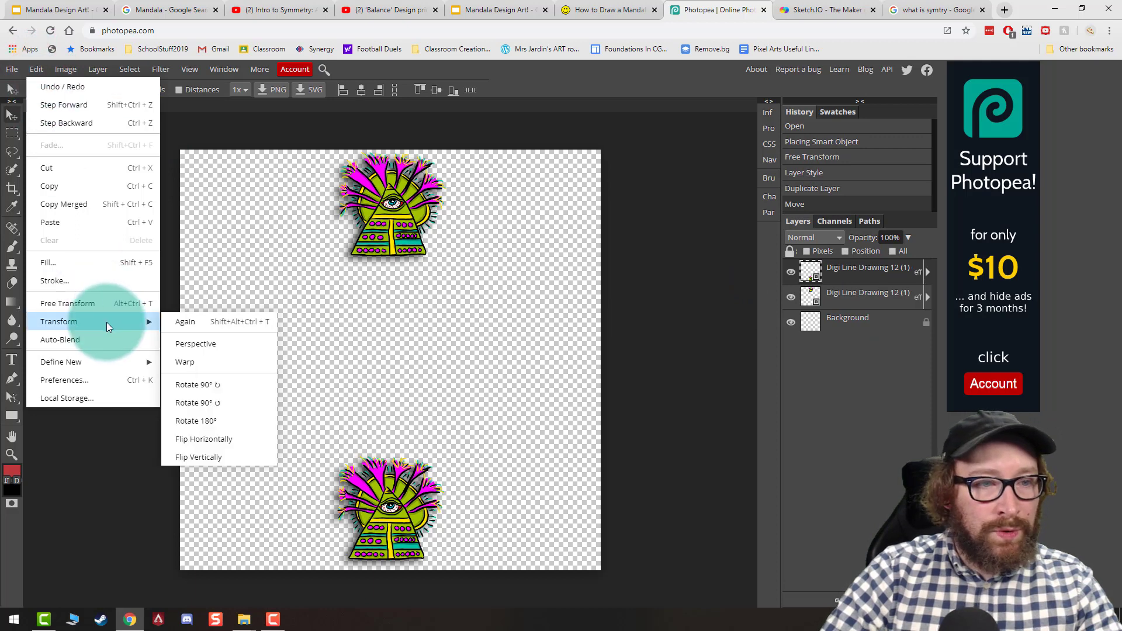
pyautogui.click(196, 457)
pyautogui.moveTo(386, 489); pyautogui.dragTo(386, 490)
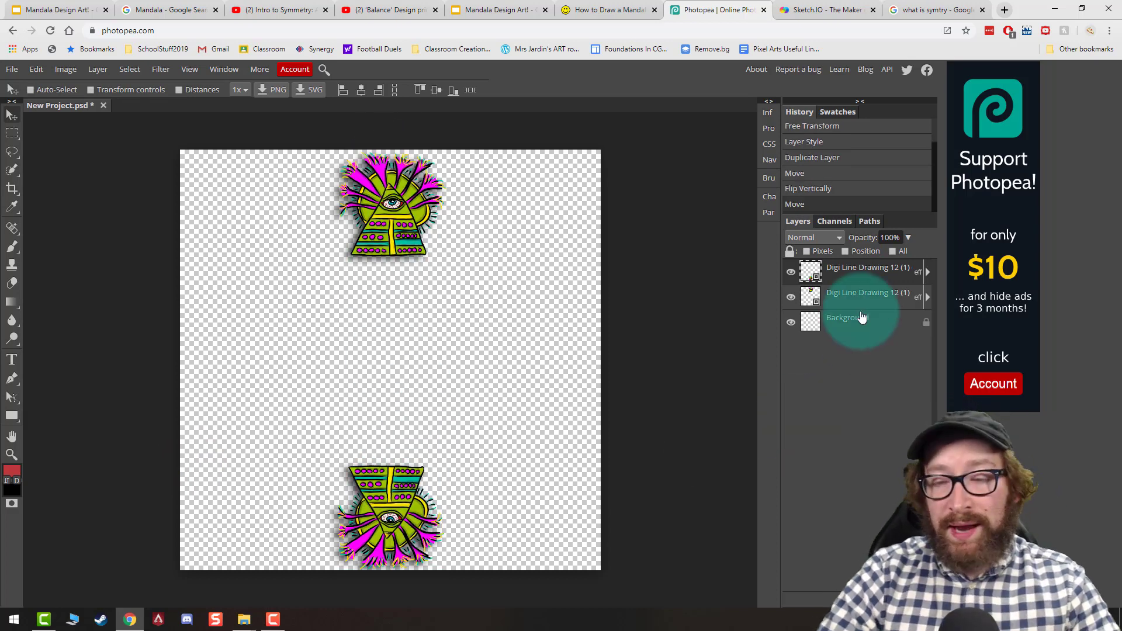
# Step: Merge the two pyramid drawing layers into one and delete the empty Background layer
pyautogui.rightClick(840, 275)
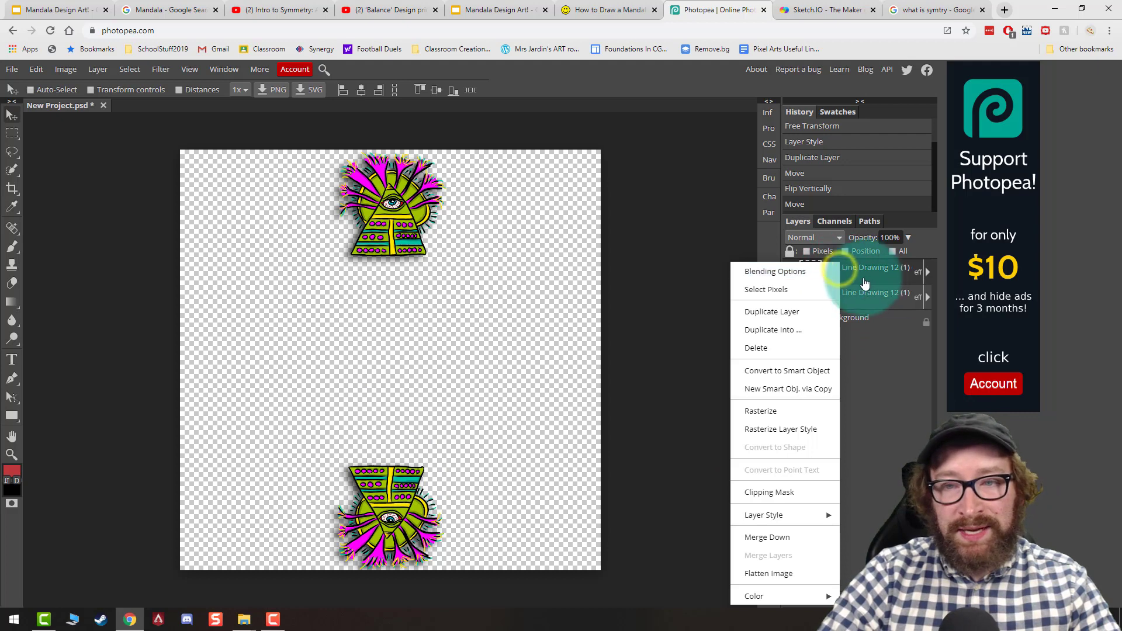
pyautogui.click(777, 538)
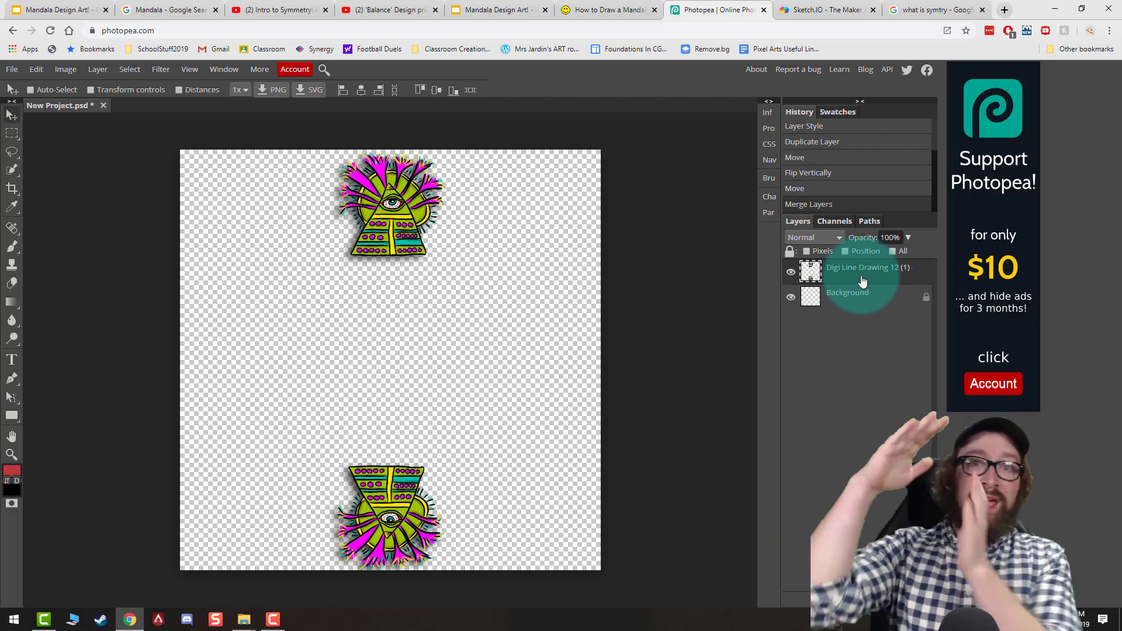
pyautogui.press('Delete')
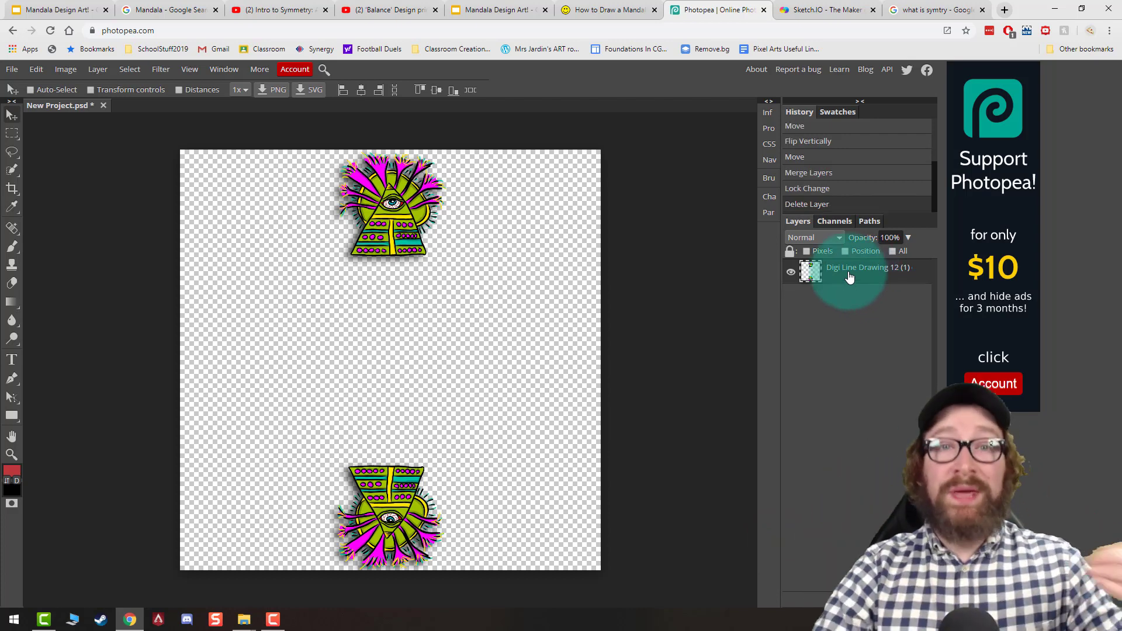
# Step: Duplicate the merged pyramid pair layer and rotate the copy 90° around the canvas centre
pyautogui.rightClick(848, 274)
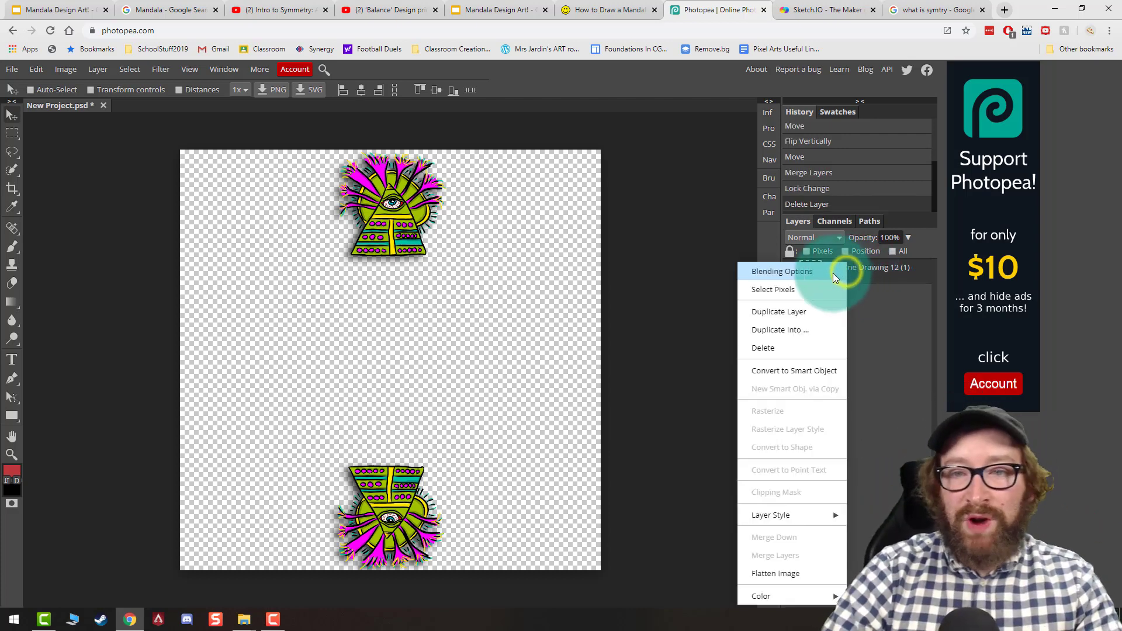
pyautogui.click(809, 313)
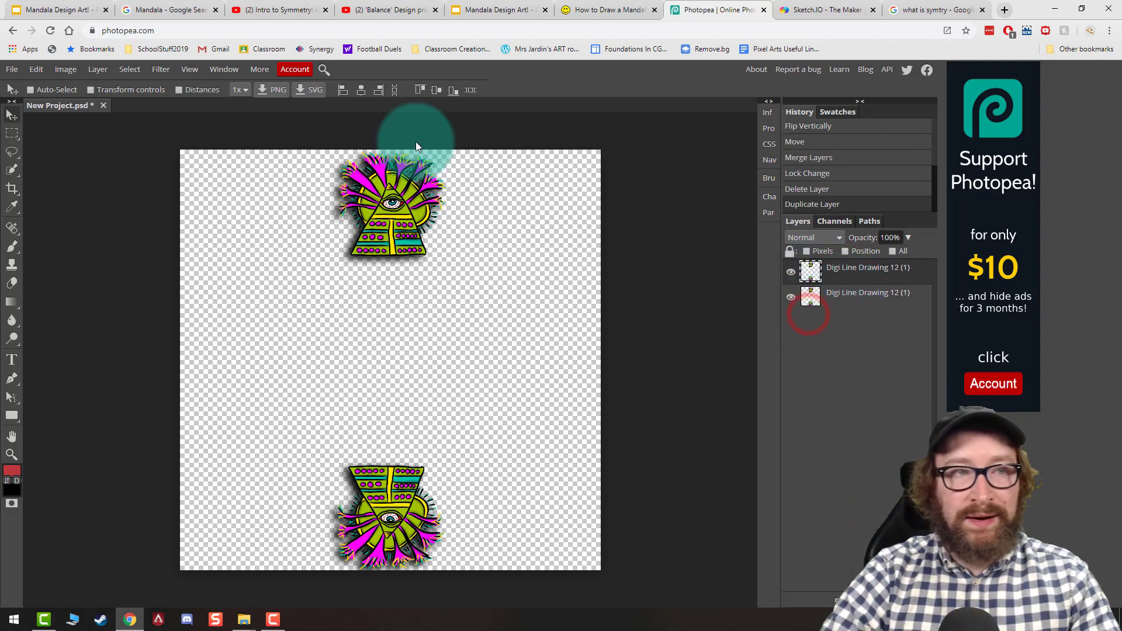
pyautogui.click(36, 69)
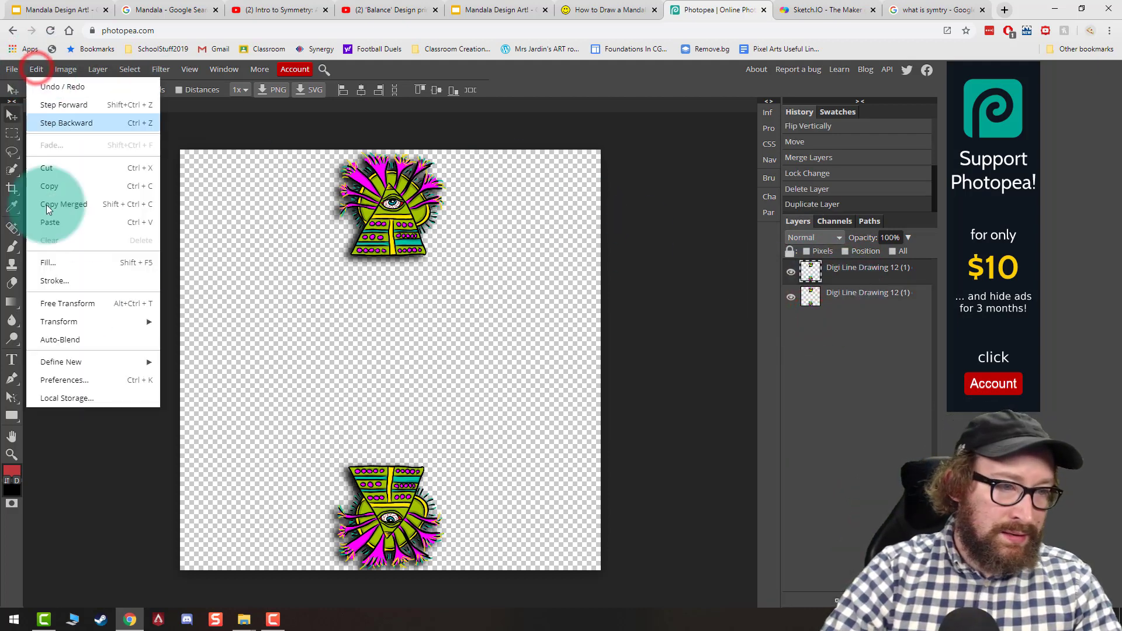
pyautogui.click(94, 305)
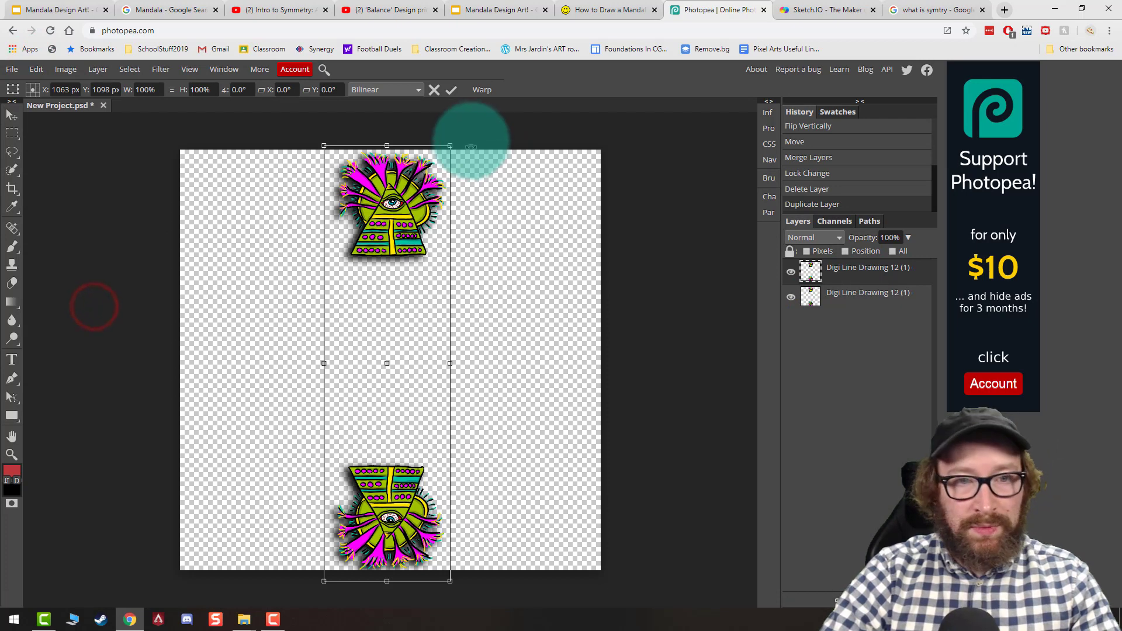
pyautogui.moveTo(462, 135); pyautogui.dragTo(556, 439)
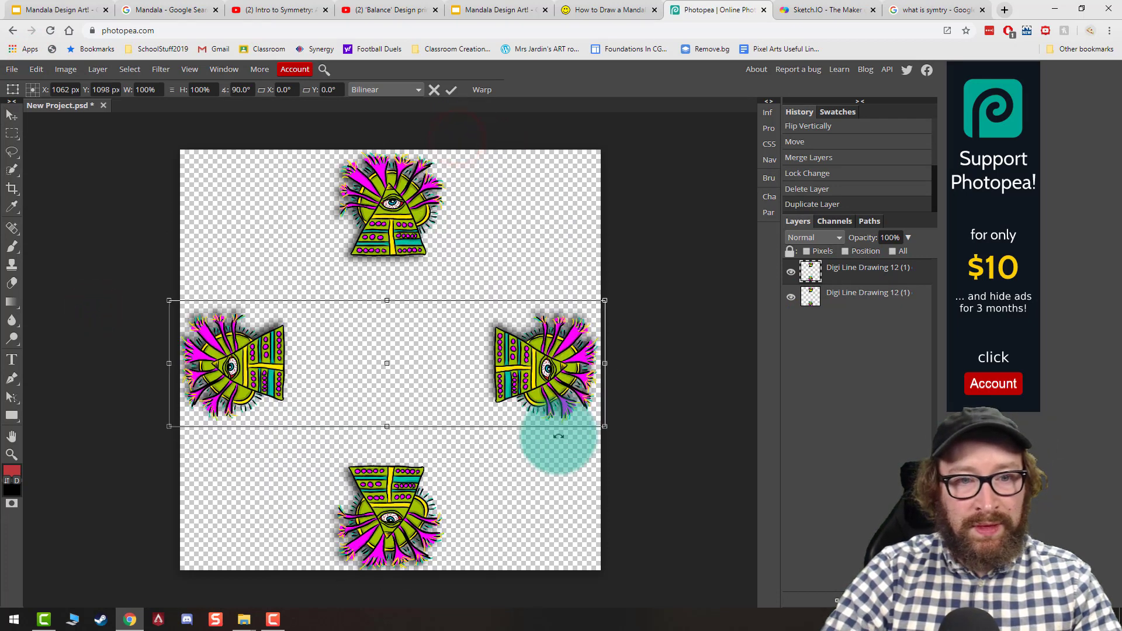
pyautogui.click(451, 90)
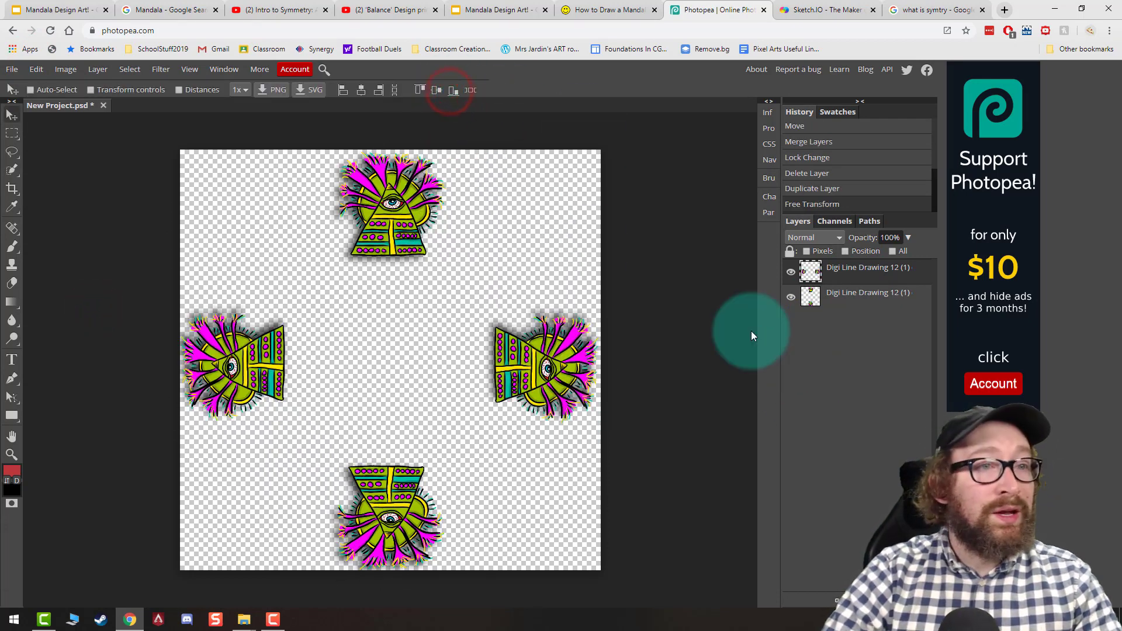
pyautogui.click(34, 70)
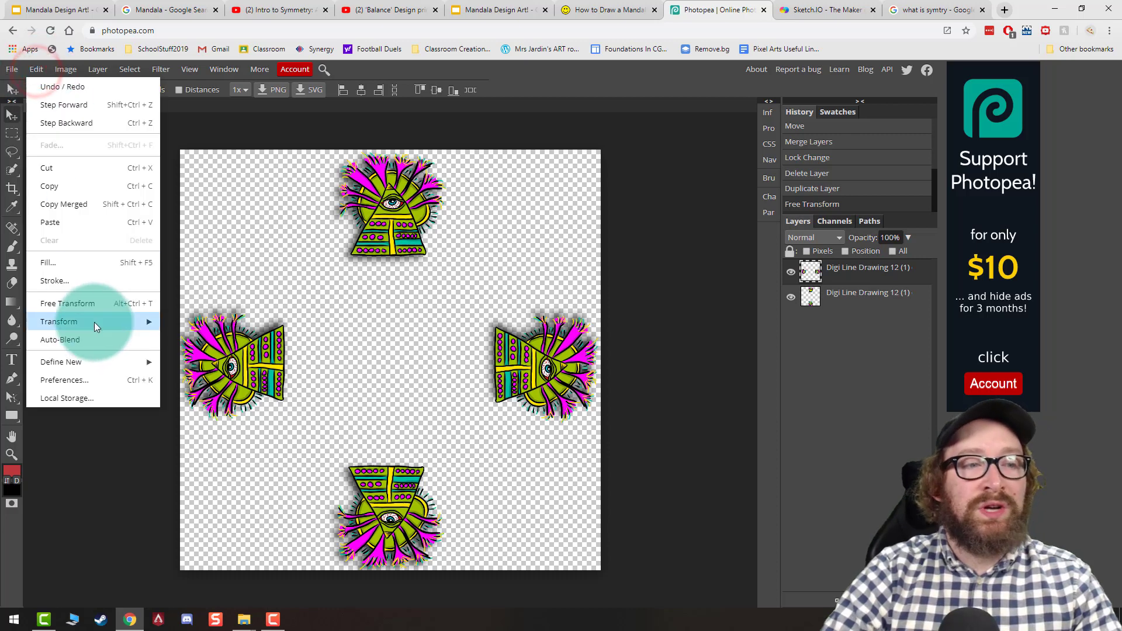
pyautogui.moveTo(106, 320)
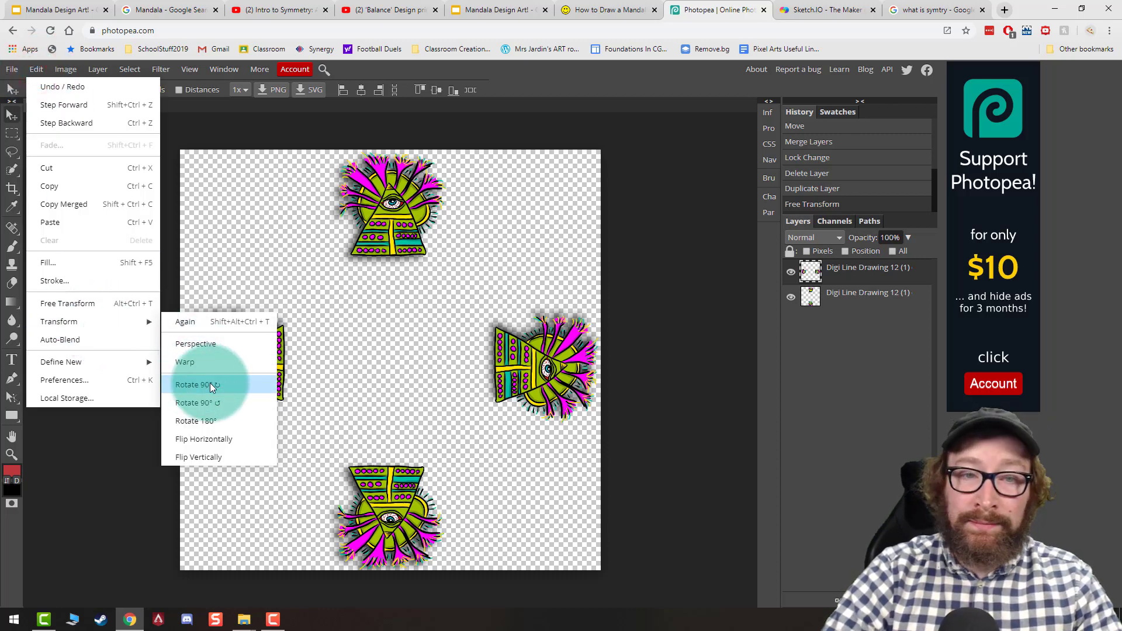
pyautogui.click(840, 280)
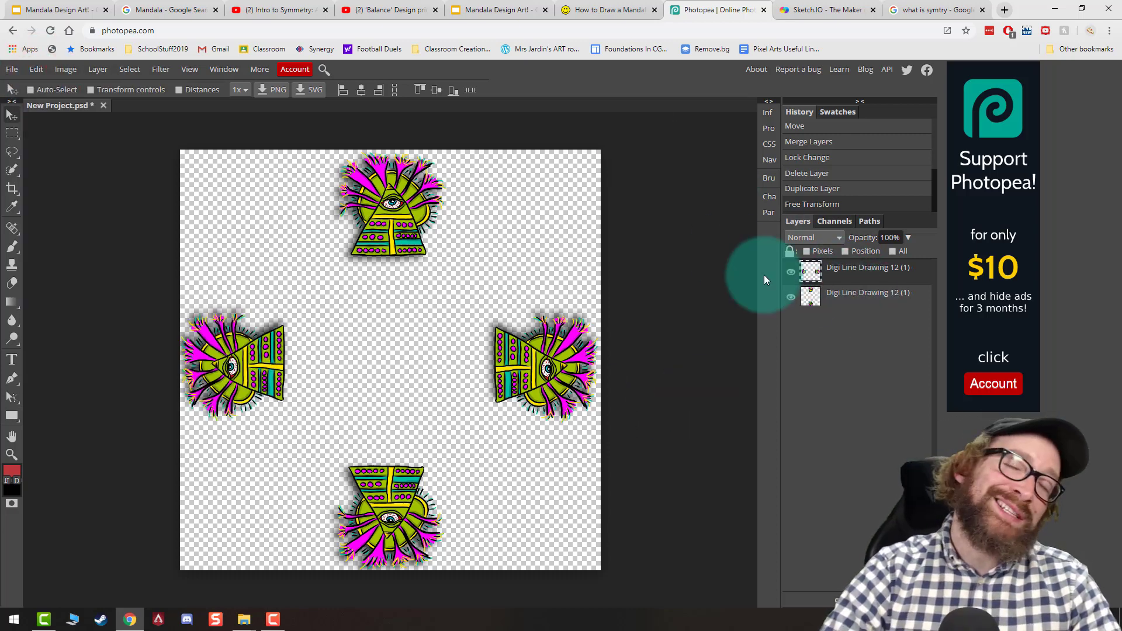
# Step: Shift the hue of the rotated pair with Hue/Saturation to turquoise pyramids with yellow rays and merge it into the layer below
pyautogui.click(62, 72)
pyautogui.moveTo(69, 85)
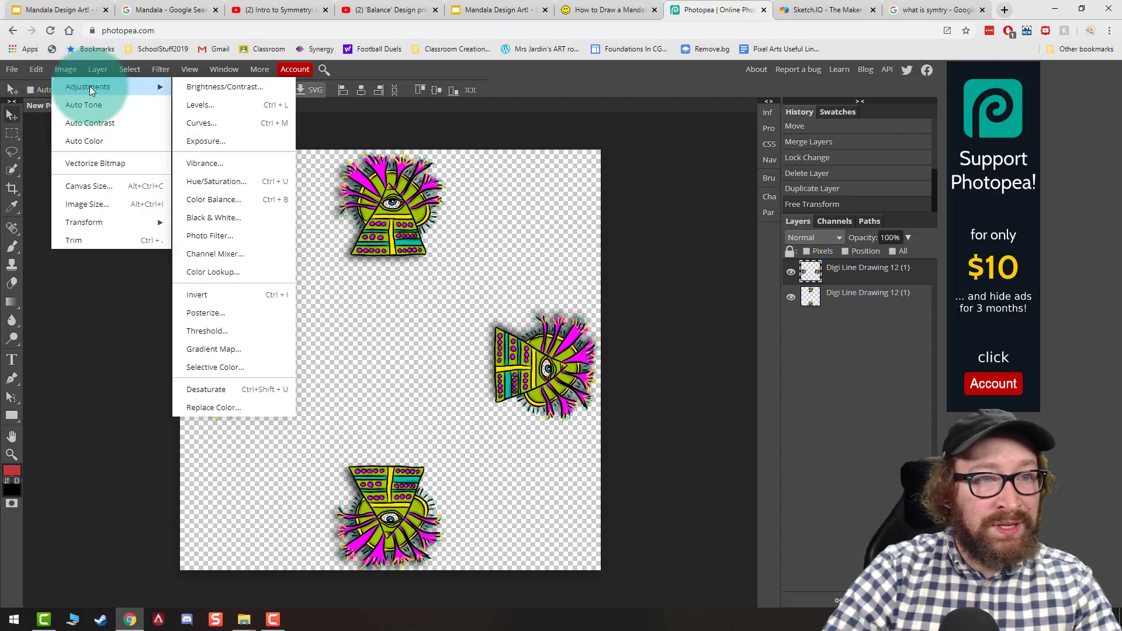
pyautogui.click(227, 182)
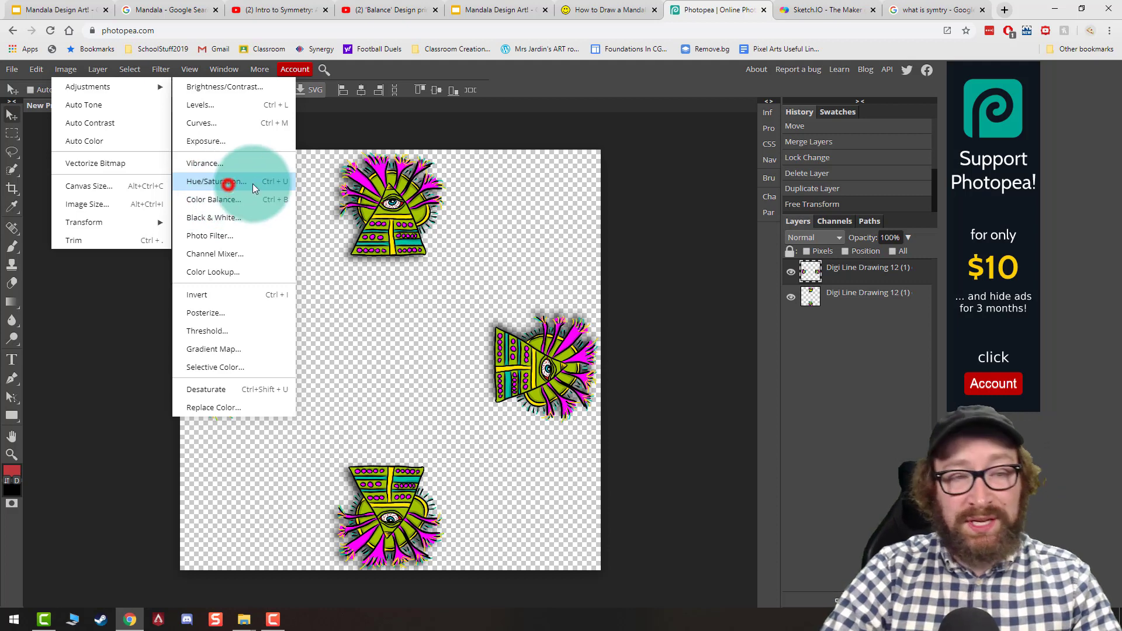
pyautogui.moveTo(165, 153); pyautogui.dragTo(804, 158)
pyautogui.moveTo(803, 215); pyautogui.dragTo(854, 213)
pyautogui.press('Return')
pyautogui.click(844, 277)
pyautogui.rightClick(843, 275)
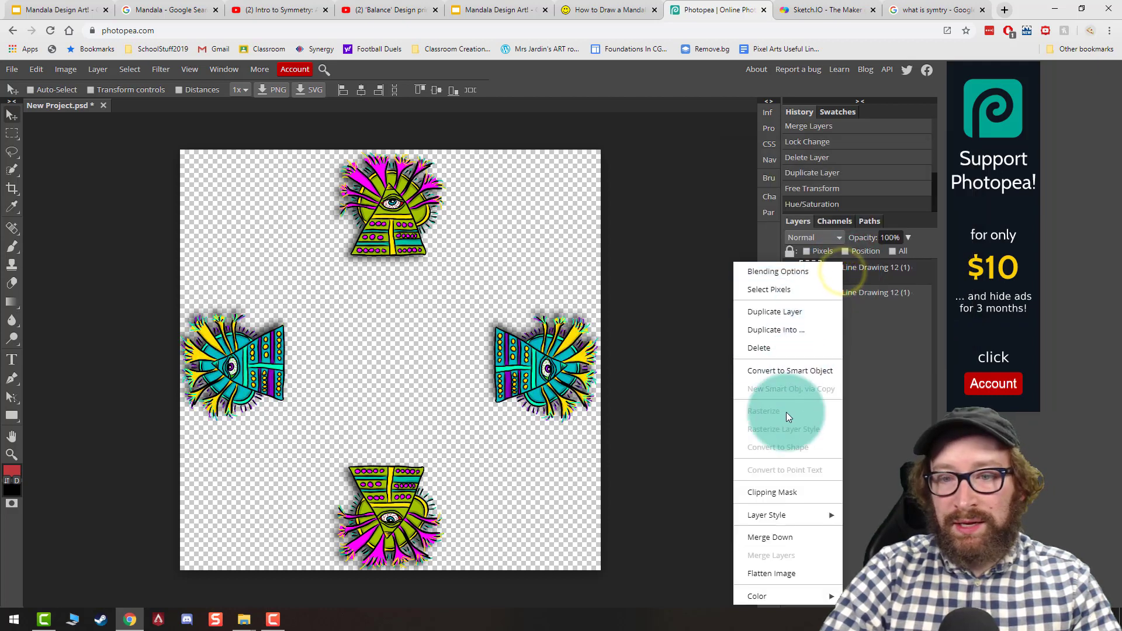
pyautogui.click(786, 537)
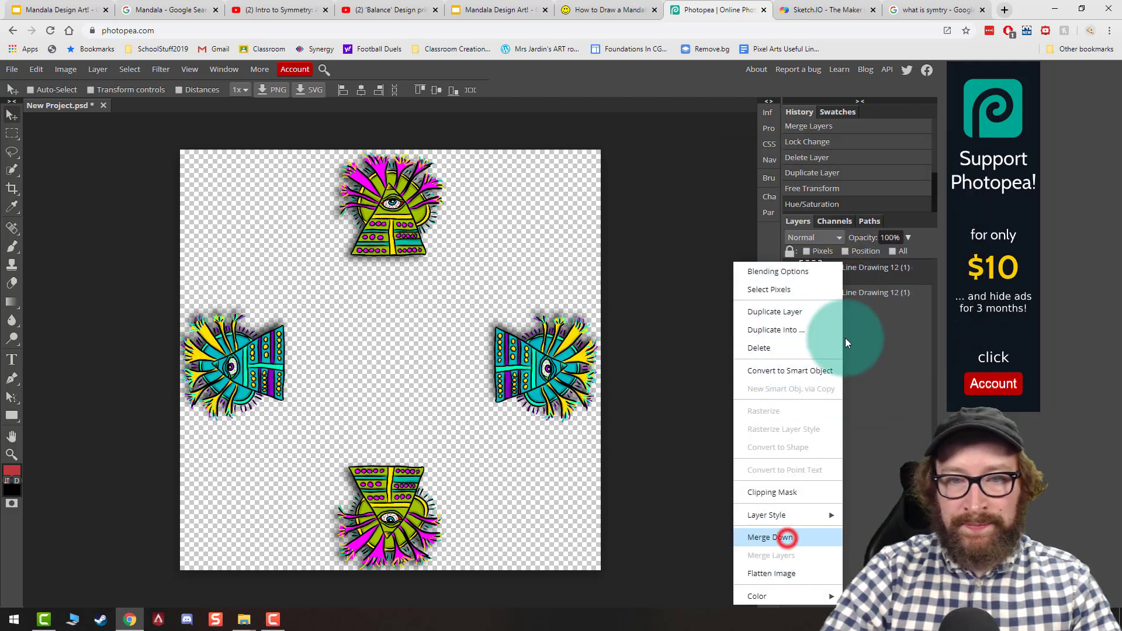
# Step: Duplicate the merged four-pyramid layer and rotate the copy 45° to fill the gaps between the pyramids
pyautogui.rightClick(838, 283)
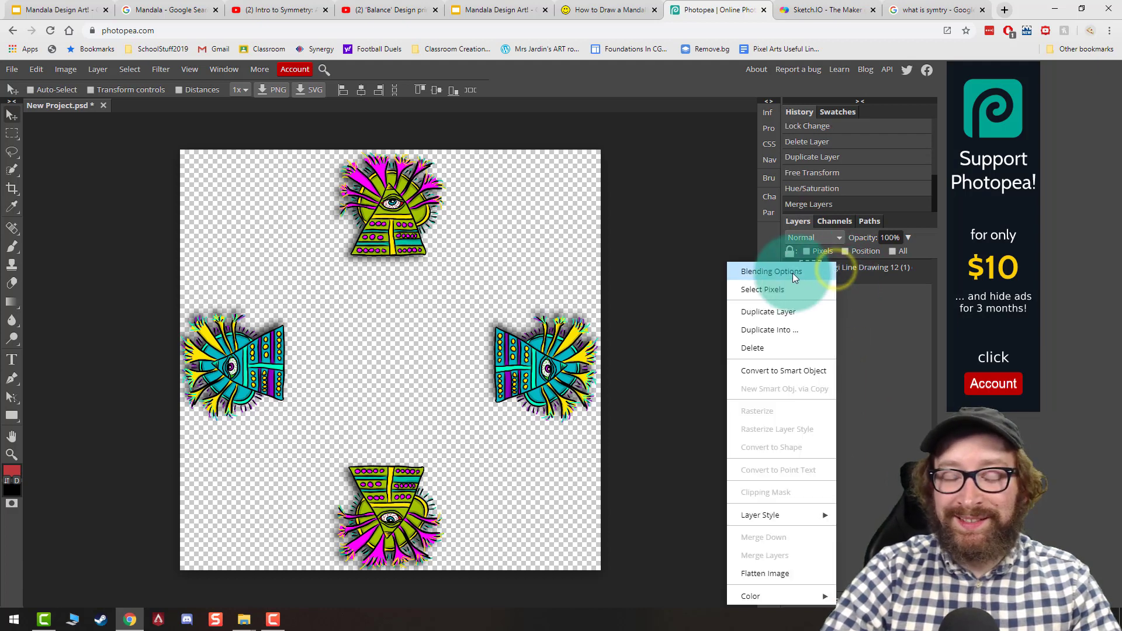
pyautogui.click(789, 309)
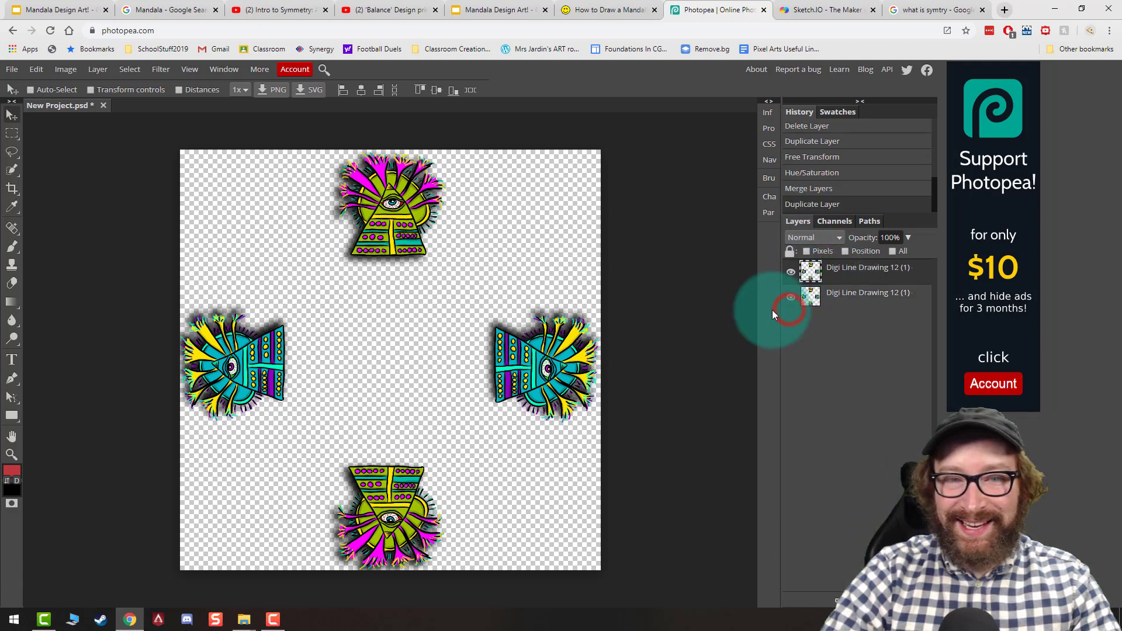
pyautogui.click(36, 69)
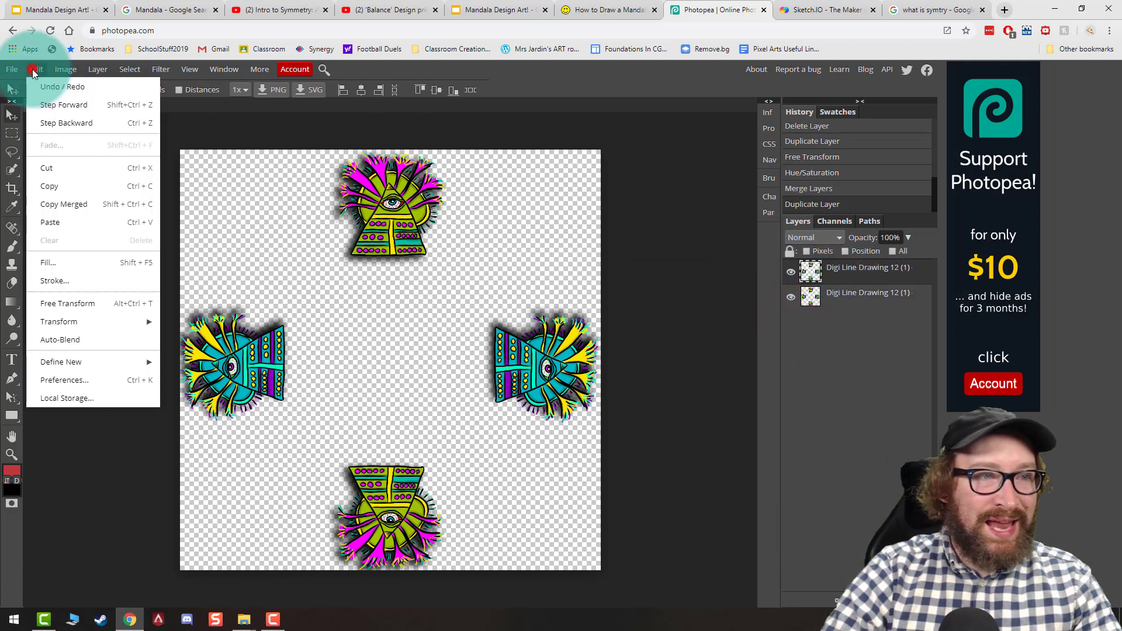
pyautogui.click(83, 307)
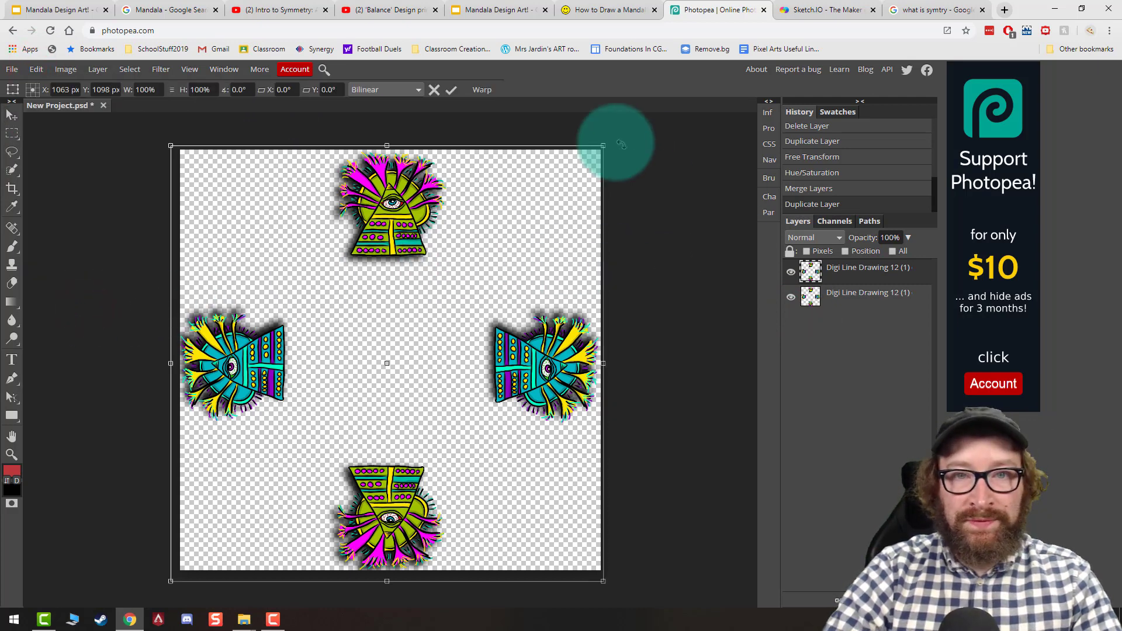
pyautogui.moveTo(613, 142); pyautogui.dragTo(642, 364)
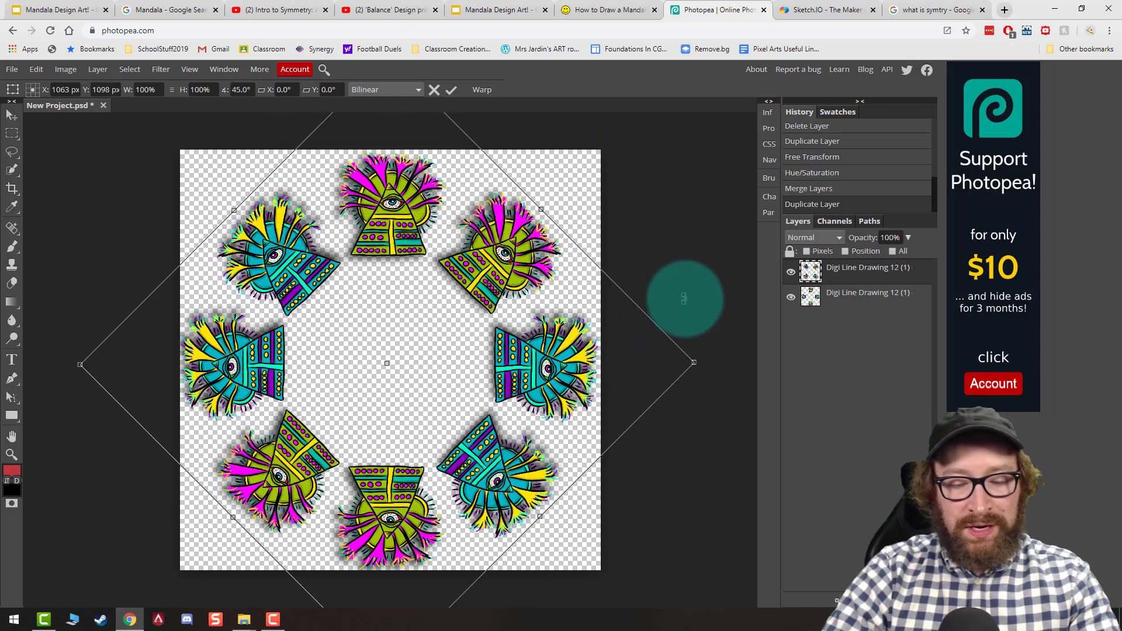
pyautogui.click(450, 89)
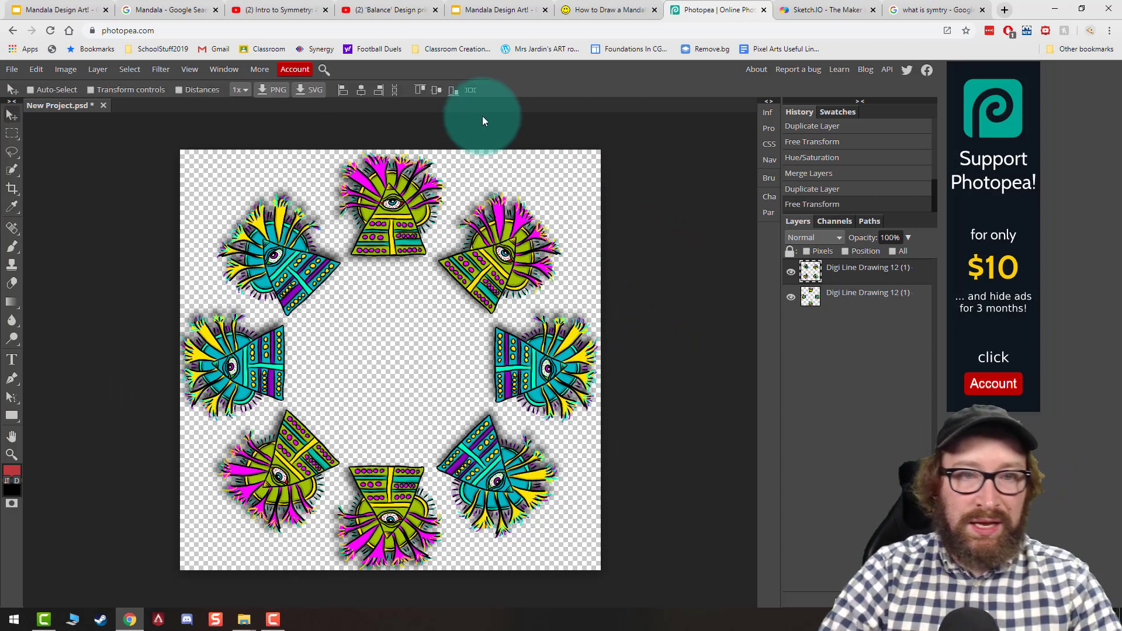
# Step: Set the rotated copy's hue to -31 with Hue/Saturation and merge it into the layer below
pyautogui.click(64, 69)
pyautogui.moveTo(89, 87)
pyautogui.click(258, 181)
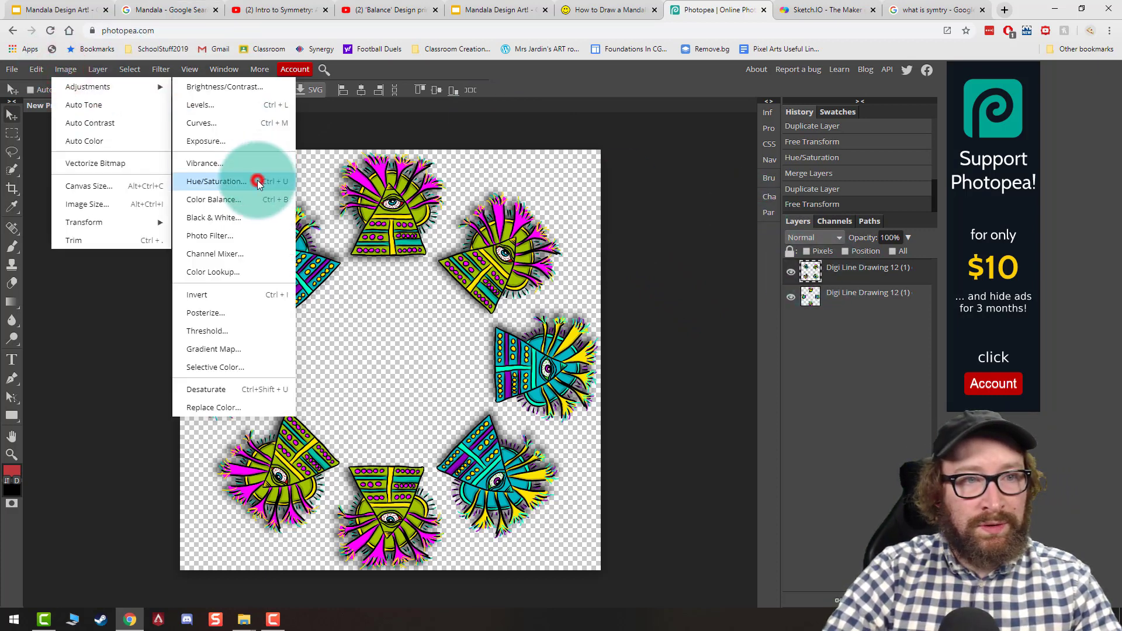
pyautogui.moveTo(221, 163); pyautogui.dragTo(794, 149)
pyautogui.moveTo(758, 199); pyautogui.dragTo(745, 198)
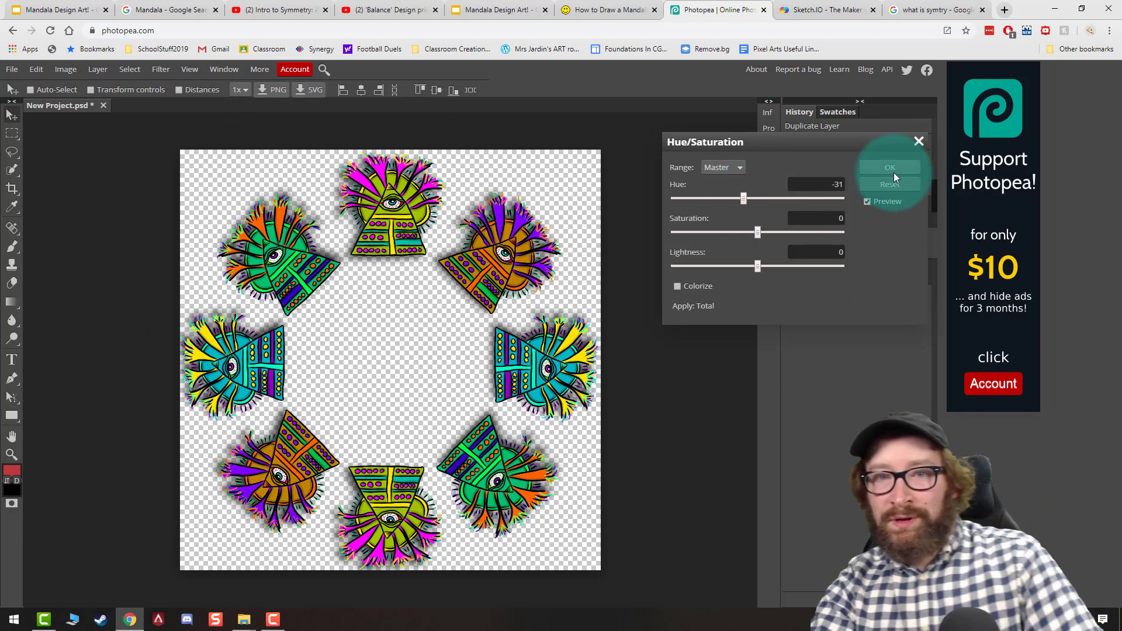
pyautogui.click(892, 170)
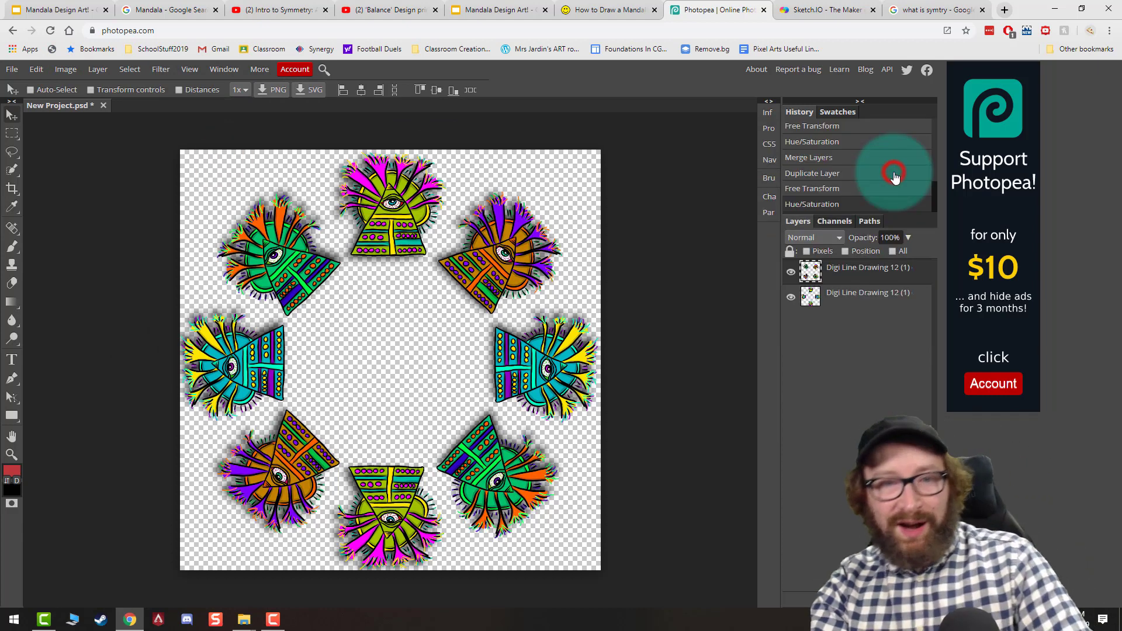
pyautogui.rightClick(834, 274)
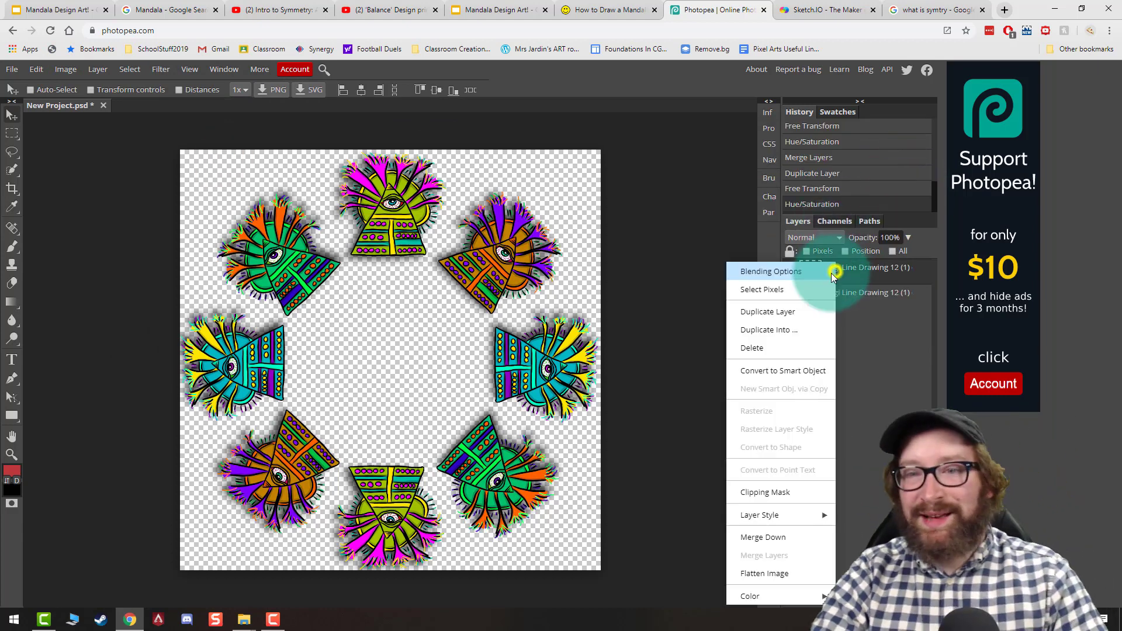
pyautogui.click(777, 536)
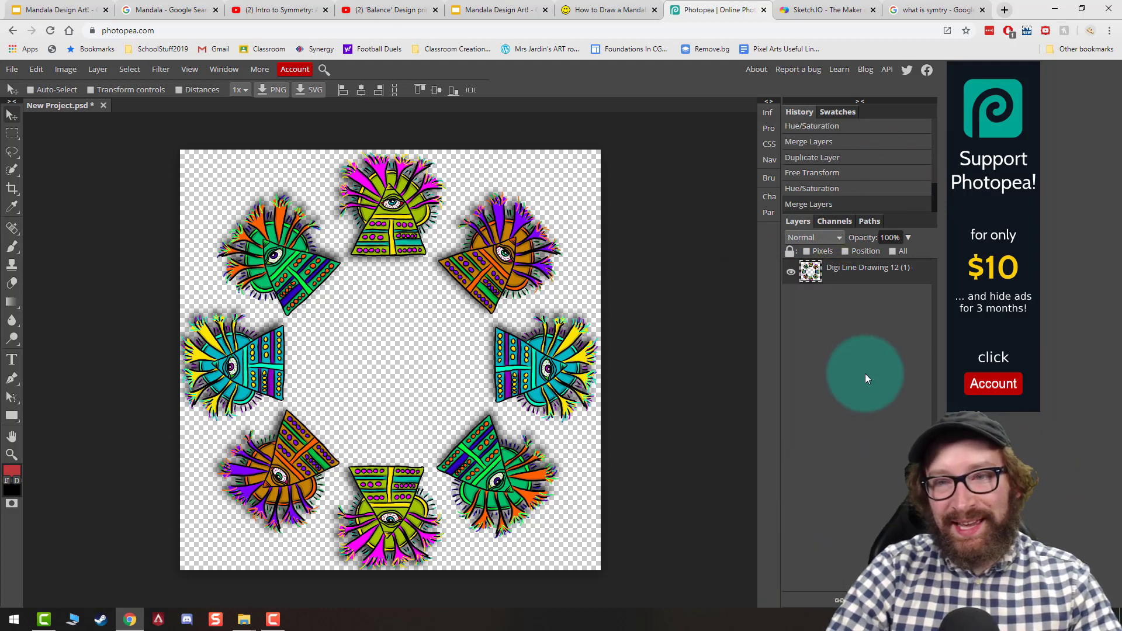
# Step: Duplicate the eight-pyramid ring and rotate the copy so its pyramids sit between the existing ones
pyautogui.rightClick(854, 278)
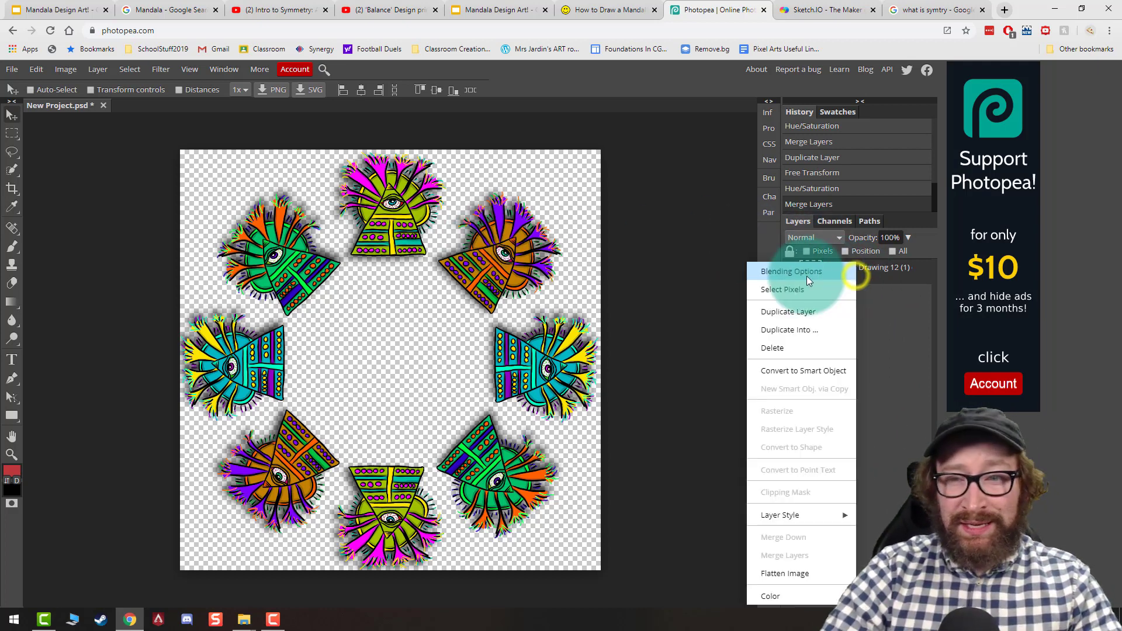
pyautogui.click(811, 314)
pyautogui.hotkey('ctrl', 'shift', 't')
pyautogui.press('Return')
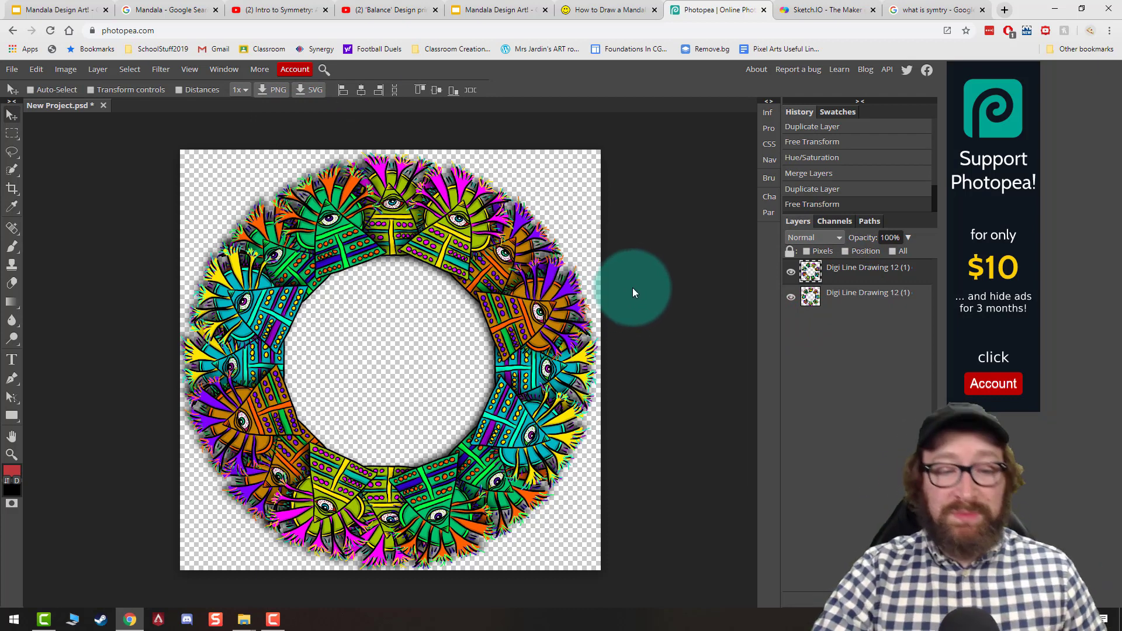
# Step: Scale the rotated ring copy to 85%, centre it inside the original ring and merge it into the layer below
pyautogui.click(34, 72)
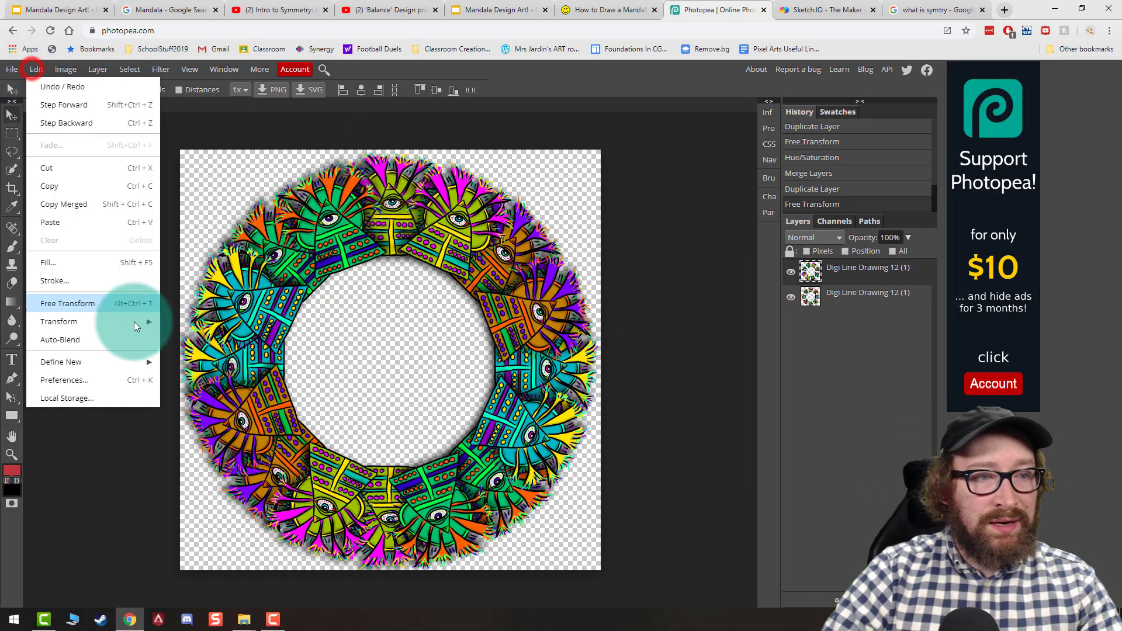
pyautogui.click(108, 301)
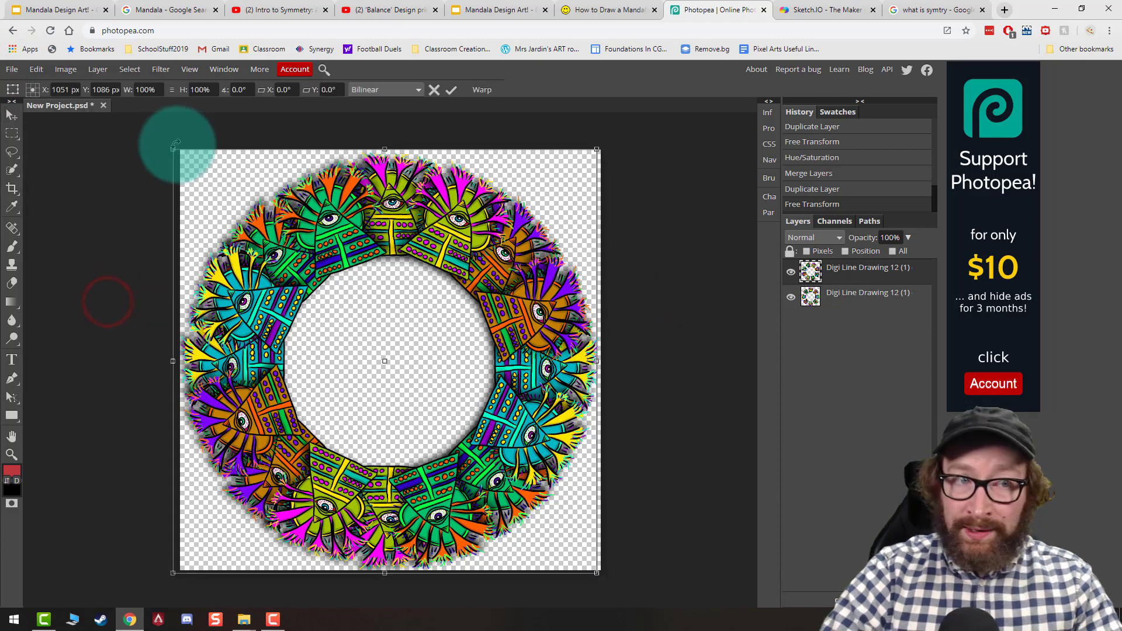
pyautogui.moveTo(172, 150); pyautogui.dragTo(211, 173)
pyautogui.click(320, 298)
pyautogui.moveTo(376, 340); pyautogui.dragTo(362, 318)
pyautogui.moveTo(199, 168); pyautogui.dragTo(224, 194)
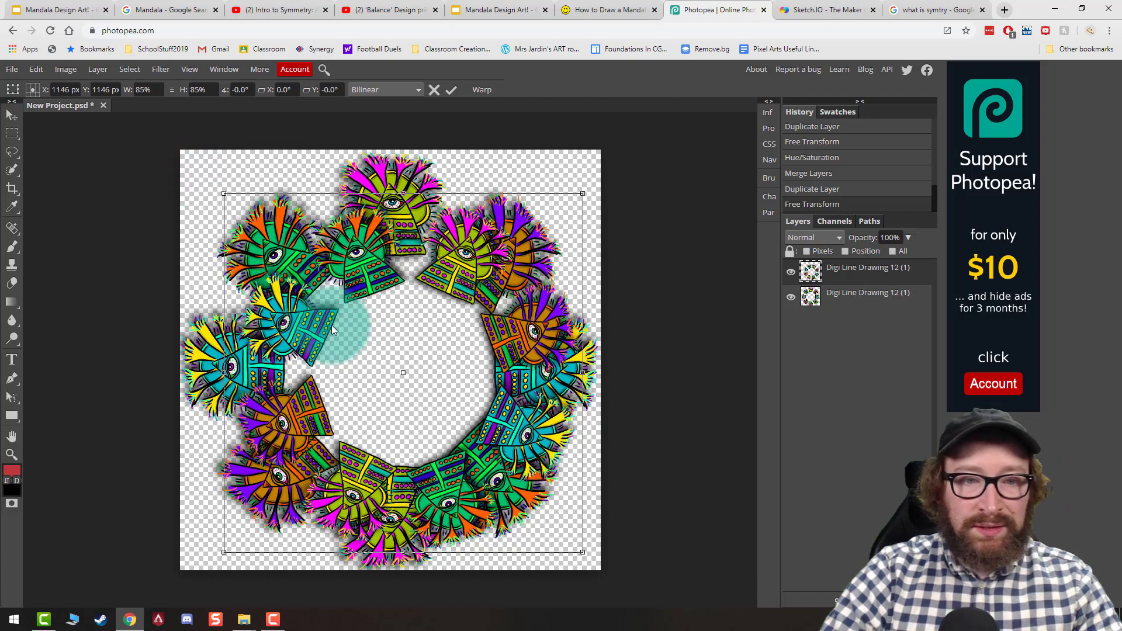
pyautogui.doubleClick(359, 345)
pyautogui.hotkey('ctrl', 'e')
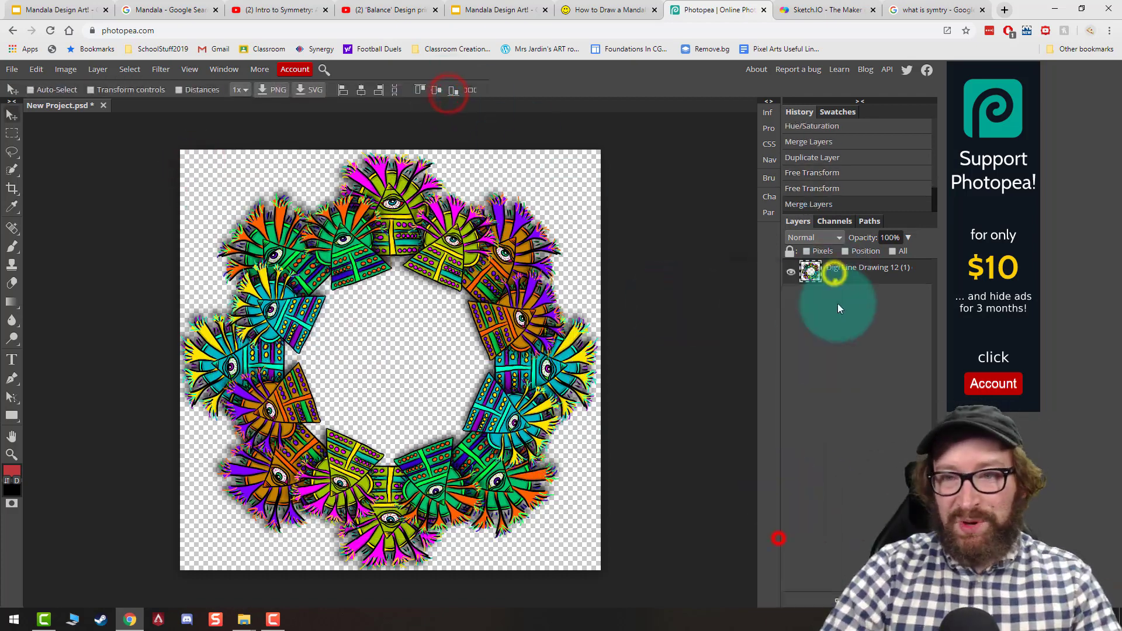
# Step: Duplicate the merged ring, scale the copy to 70% and rotate it 45° around the centre, and merge it down
pyautogui.hotkey('ctrl', 'j')
pyautogui.hotkey('ctrl', 't')
pyautogui.keyDown('alt'); pyautogui.moveTo(170, 143); pyautogui.dragTo(233, 201); pyautogui.keyUp('alt')
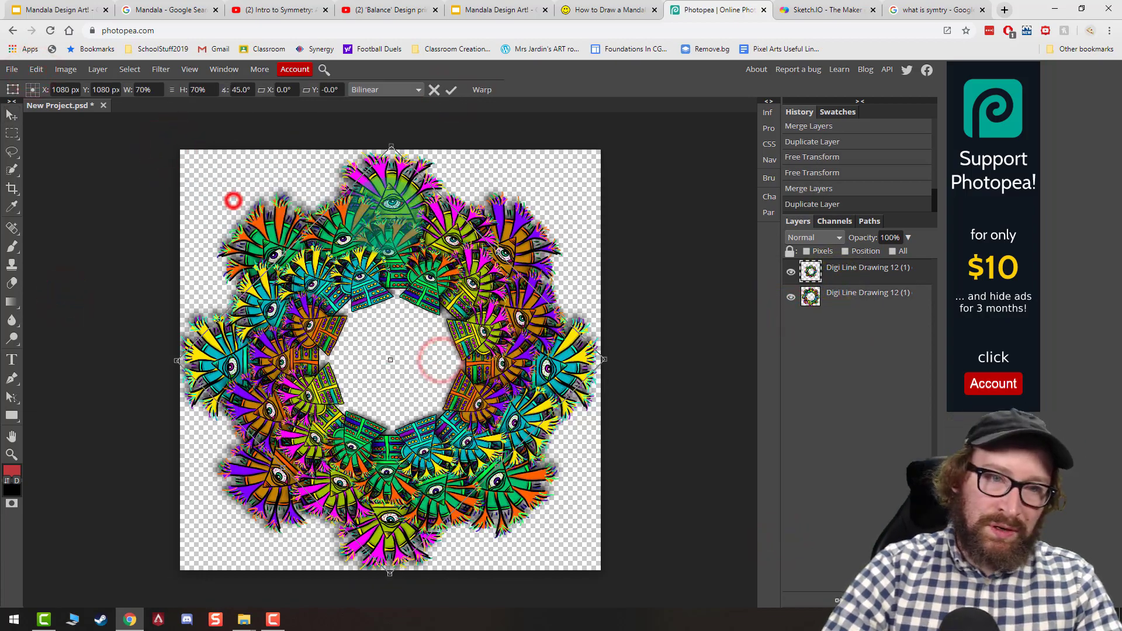
pyautogui.rightClick(846, 266)
pyautogui.click(789, 539)
# Step: Scale a duplicate of the merged ring to 39%, place it in the mandala's central opening and merge it down
pyautogui.click(35, 69)
pyautogui.click(83, 305)
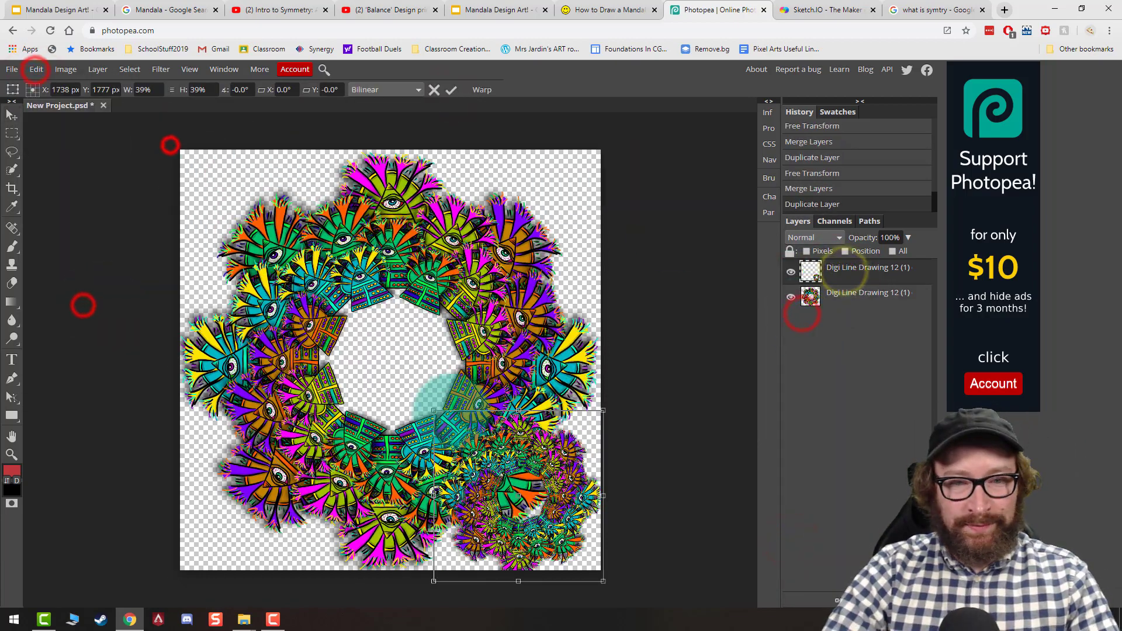
pyautogui.moveTo(441, 398); pyautogui.dragTo(310, 265)
pyautogui.doubleClick(671, 358)
pyautogui.hotkey('ctrl', 'e')
# Step: Duplicate the merged mandala and shrink the copy to fit inside the remaining hole at the centre
pyautogui.rightClick(846, 266)
pyautogui.click(876, 316)
pyautogui.hotkey('ctrl', 'j')
pyautogui.hotkey('ctrl', 't')
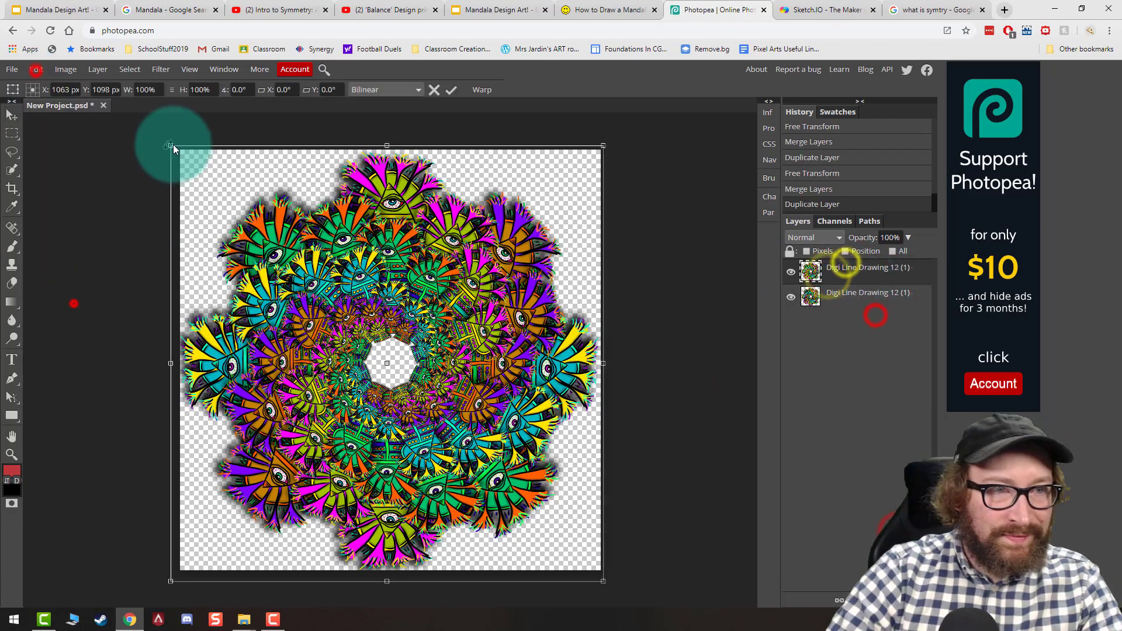
pyautogui.moveTo(170, 146); pyautogui.dragTo(571, 531)
pyautogui.press('Return')
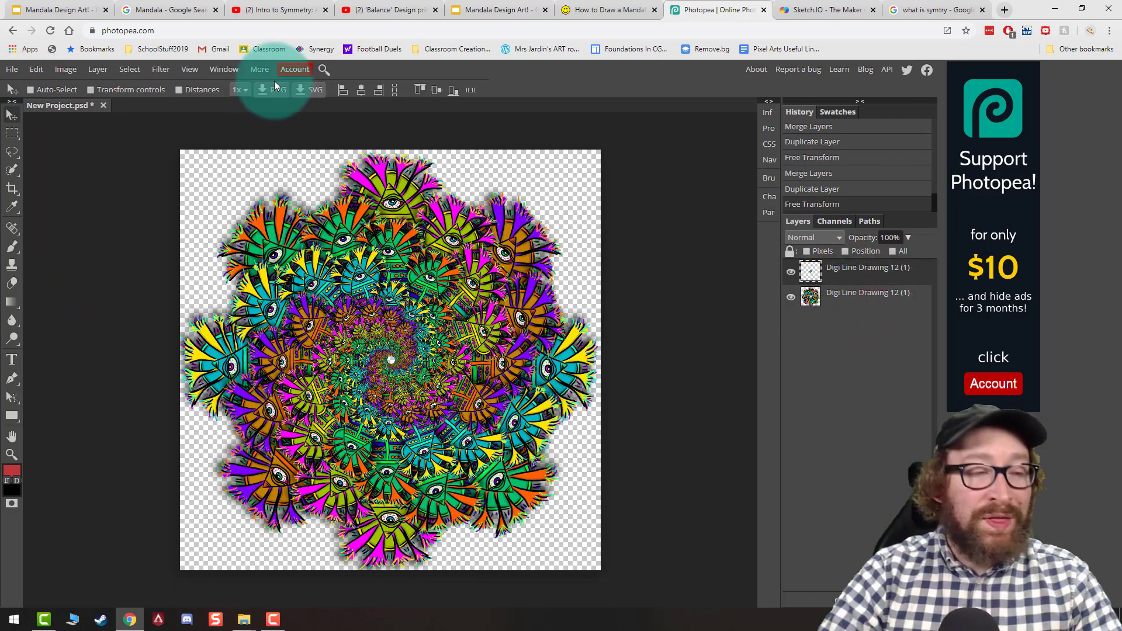
# Step: Try rotating the smallest mandala copy 15° around the canvas centre with Free Transform
pyautogui.click(11, 454)
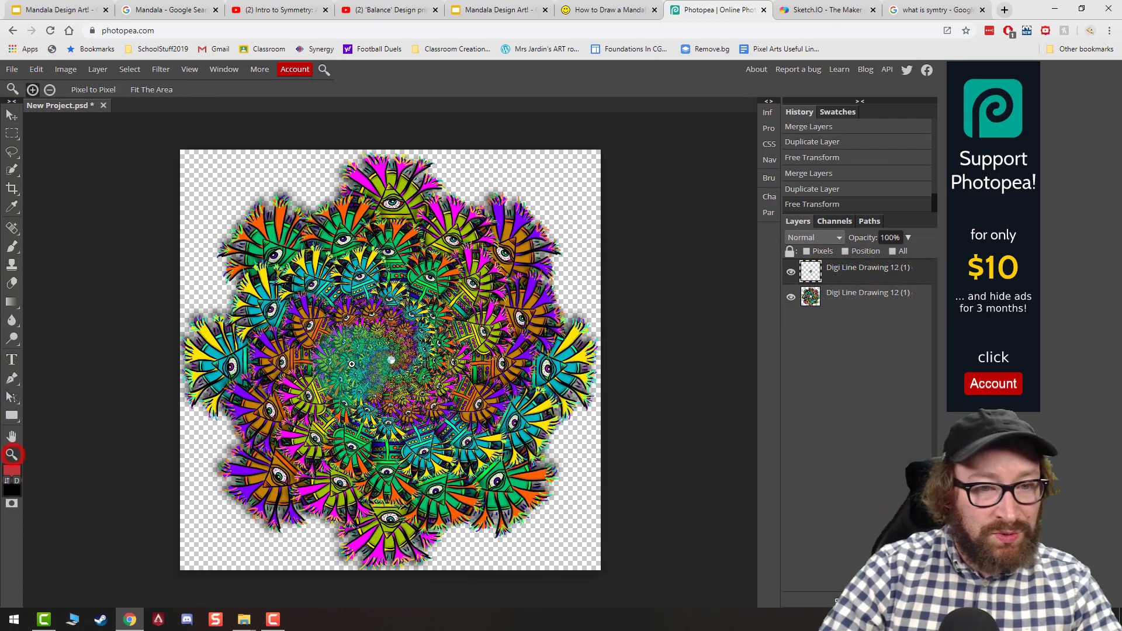
pyautogui.click(393, 360)
pyautogui.click(393, 361)
pyautogui.click(392, 360)
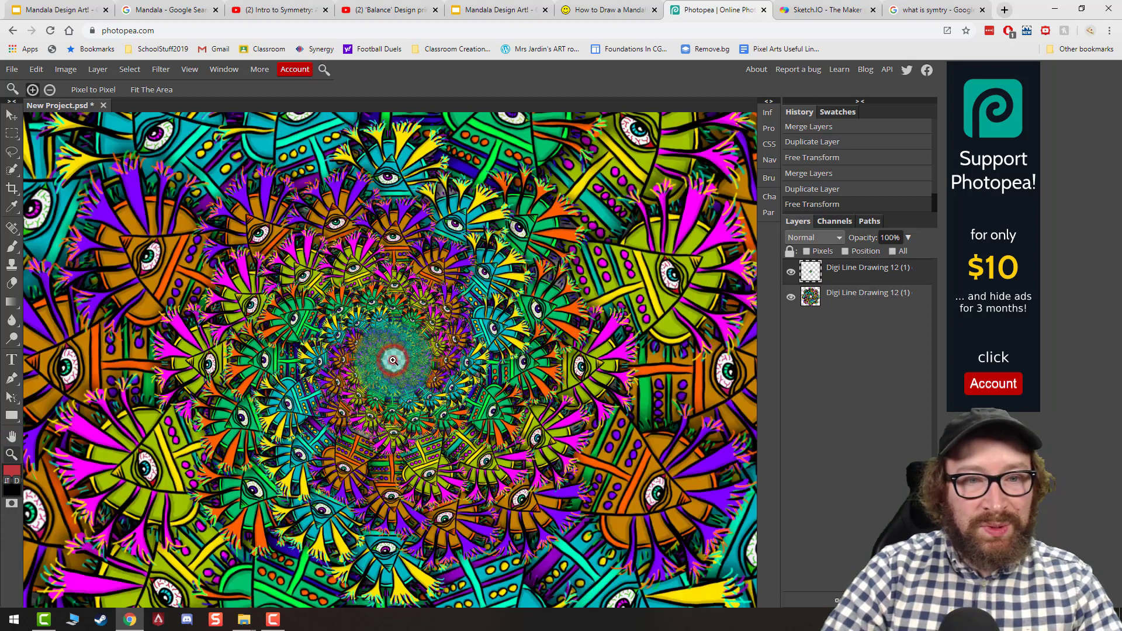
pyautogui.click(388, 359)
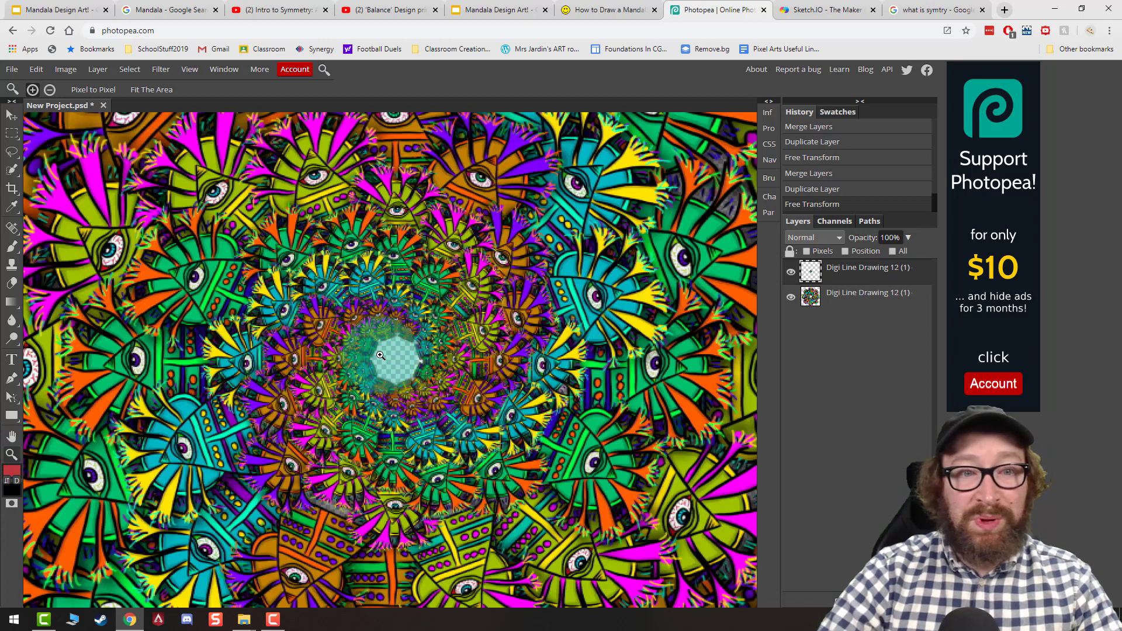
pyautogui.click(34, 70)
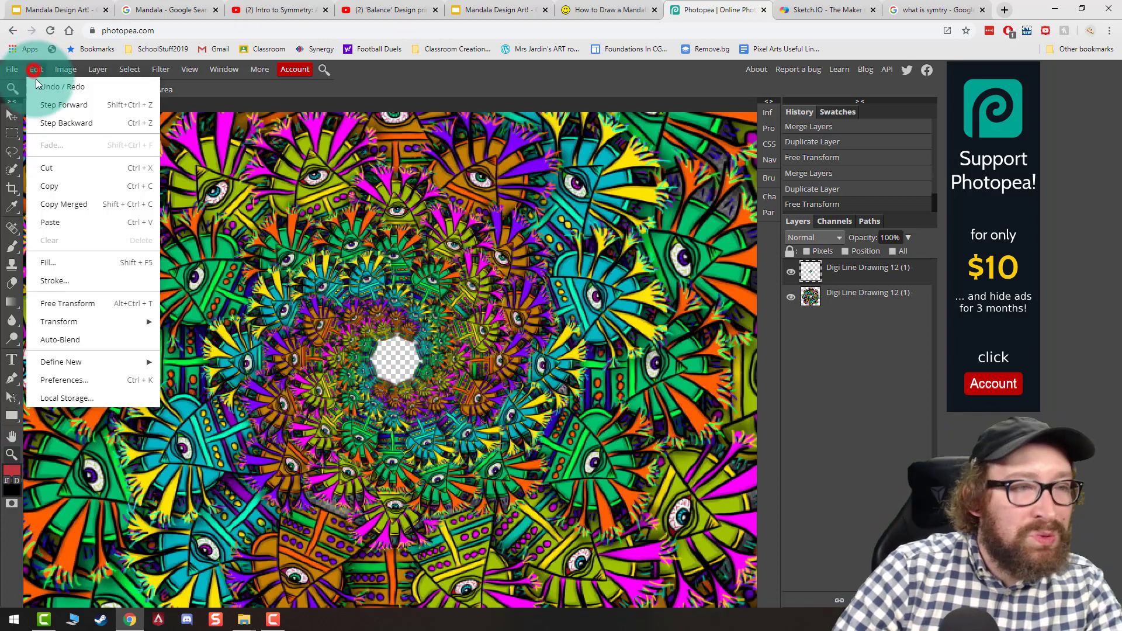
pyautogui.click(82, 304)
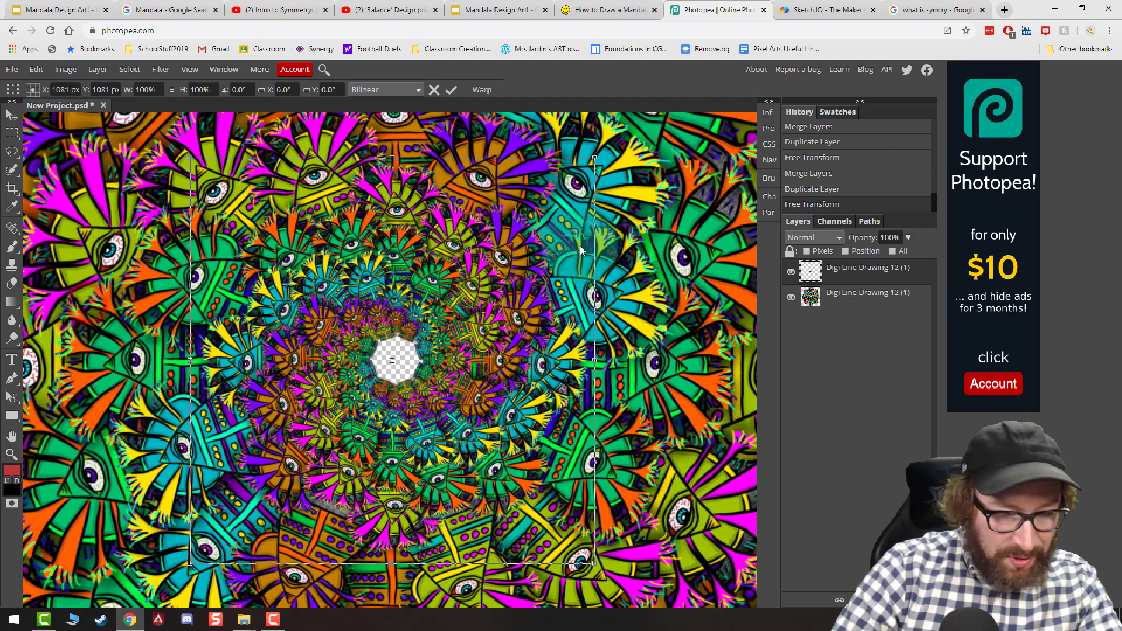
pyautogui.moveTo(643, 193); pyautogui.dragTo(630, 245)
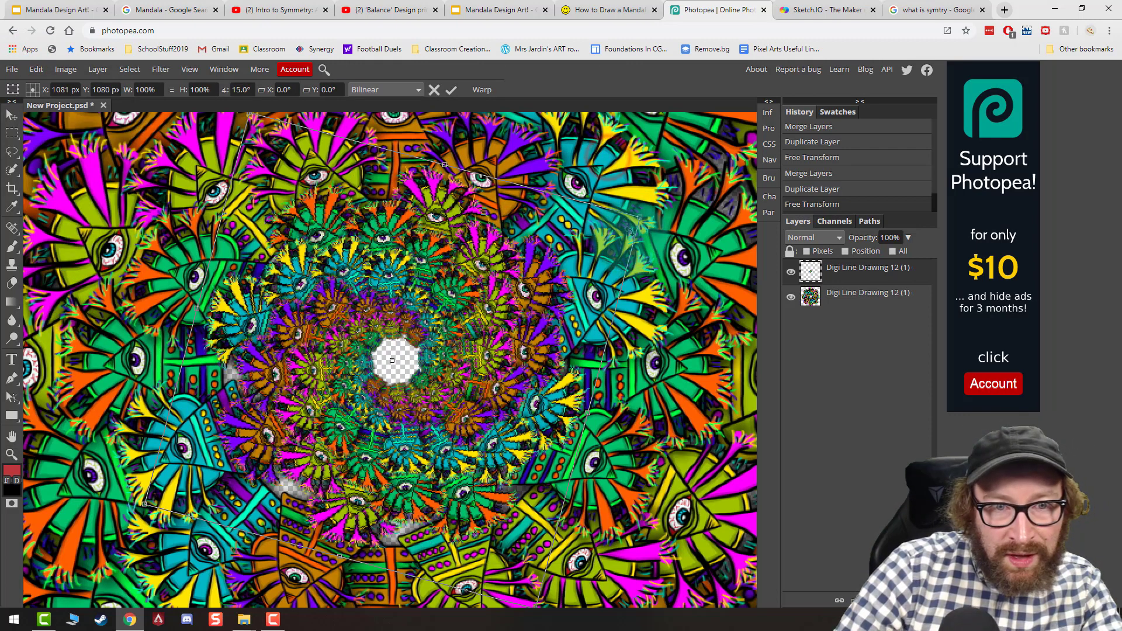
pyautogui.hotkey('ctrl', 'z')
pyautogui.click(454, 88)
pyautogui.press('z')
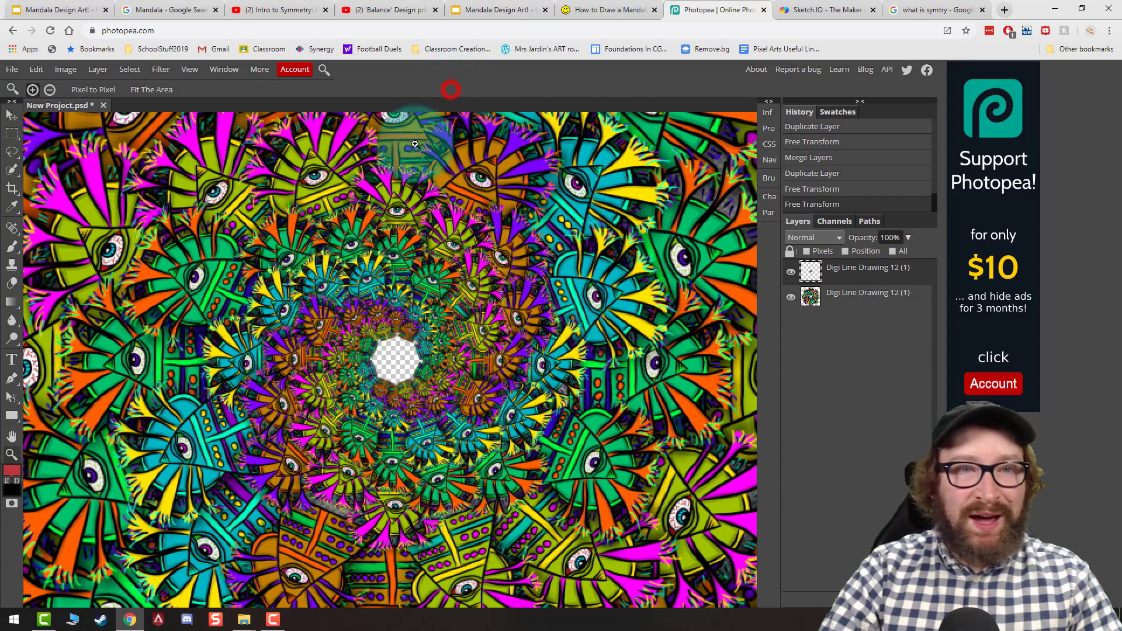
# Step: Export the finished mandala as Mandala Art 1, a 2160 by 2160 px PNG at 100% quality
pyautogui.rightClick(382, 265)
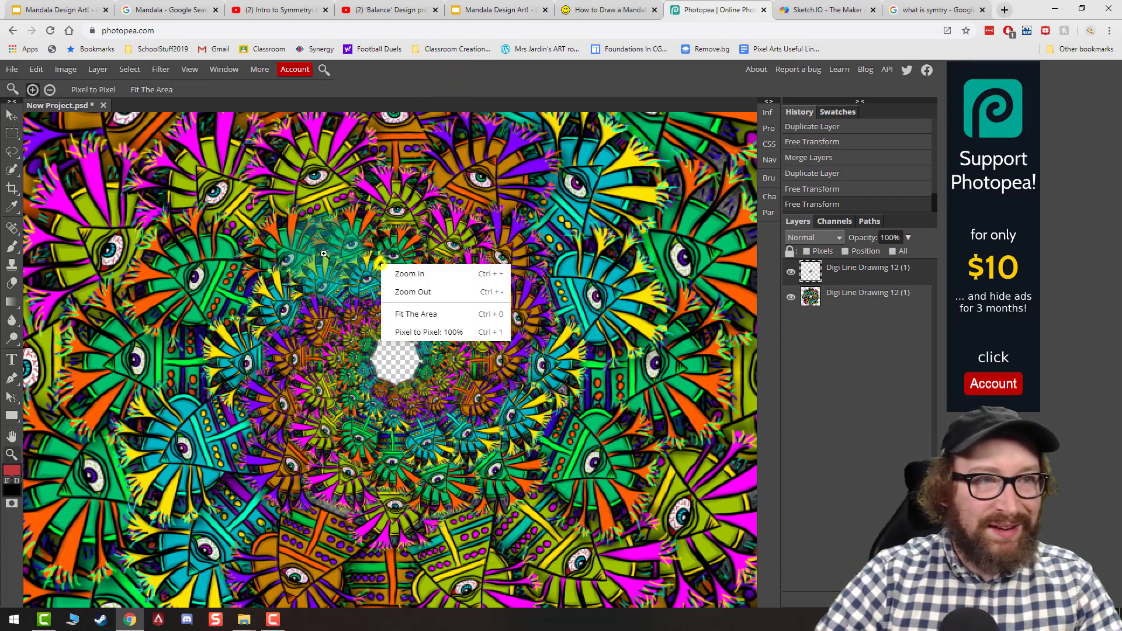
pyautogui.click(432, 319)
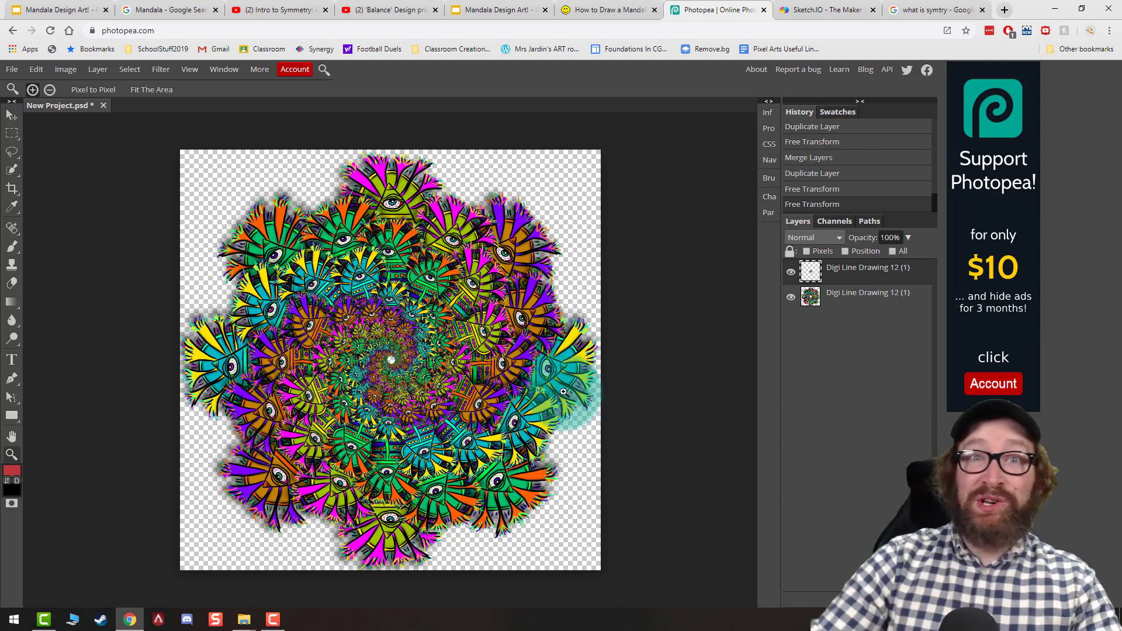
pyautogui.click(10, 75)
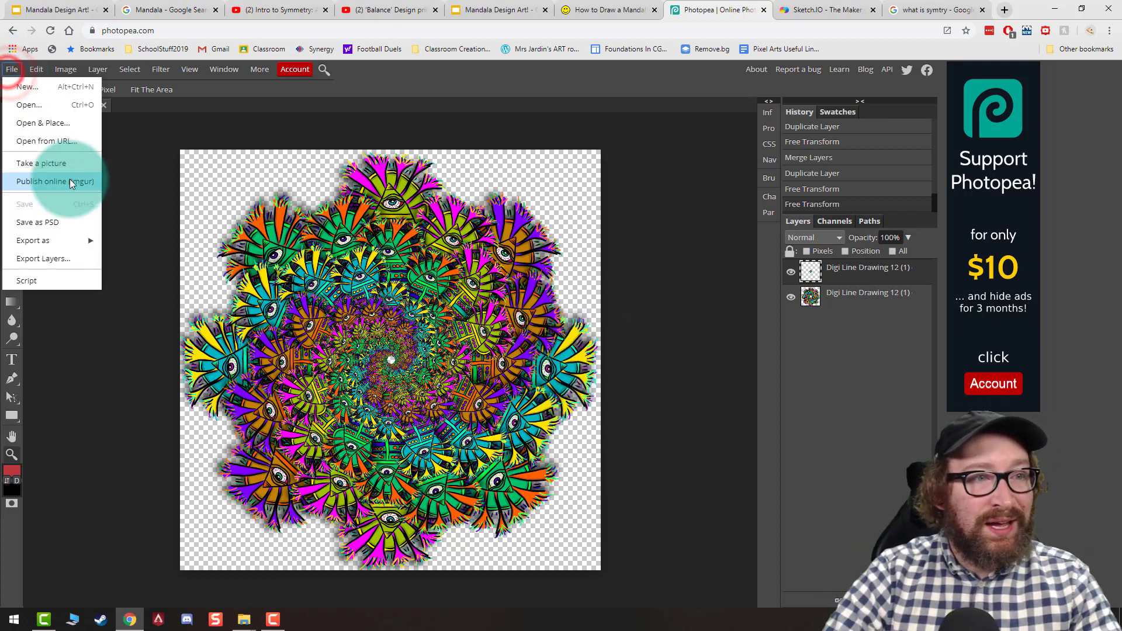
pyautogui.moveTo(81, 241)
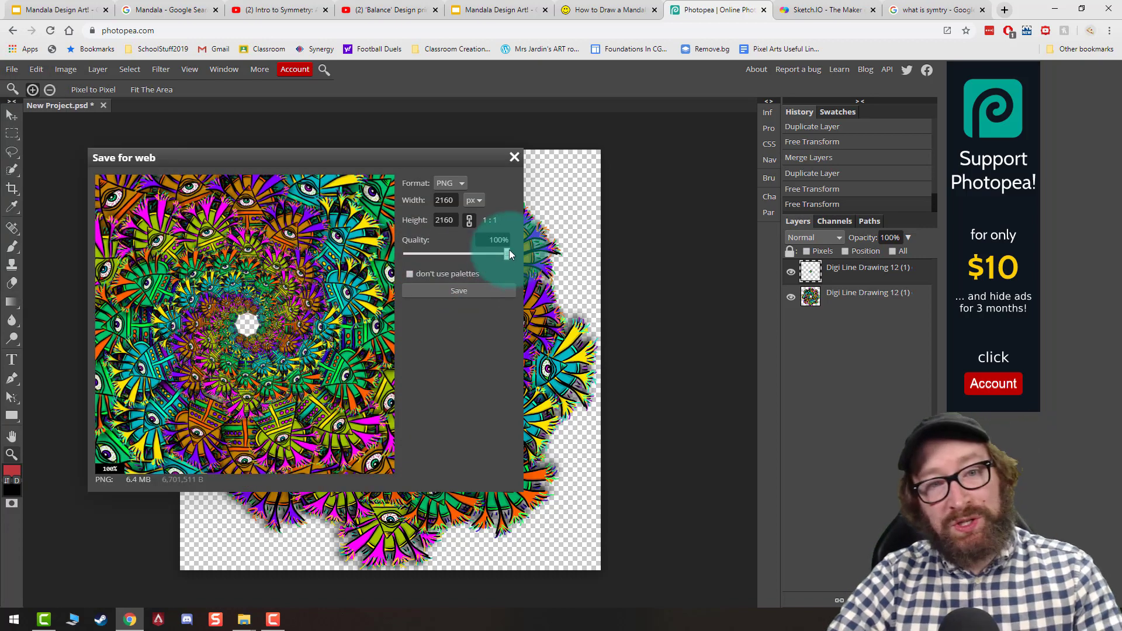
pyautogui.click(486, 293)
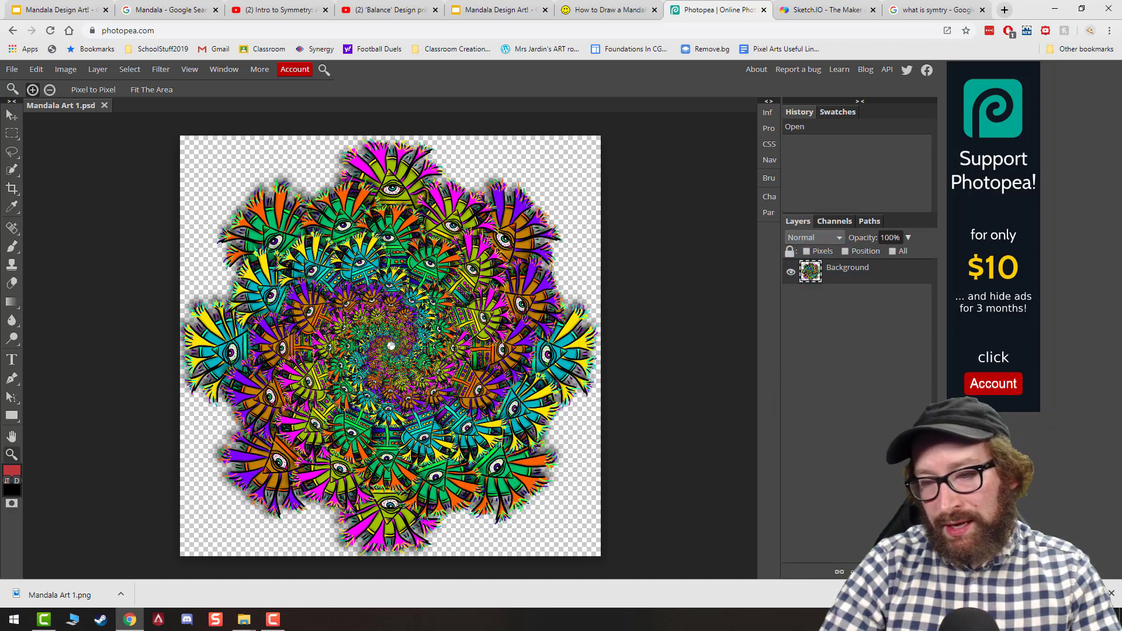
# Step: Add an empty layer and delete the Background layer holding the finished mandala
pyautogui.hotkey('ctrl', 'shift', 'n')
pyautogui.click(1112, 594)
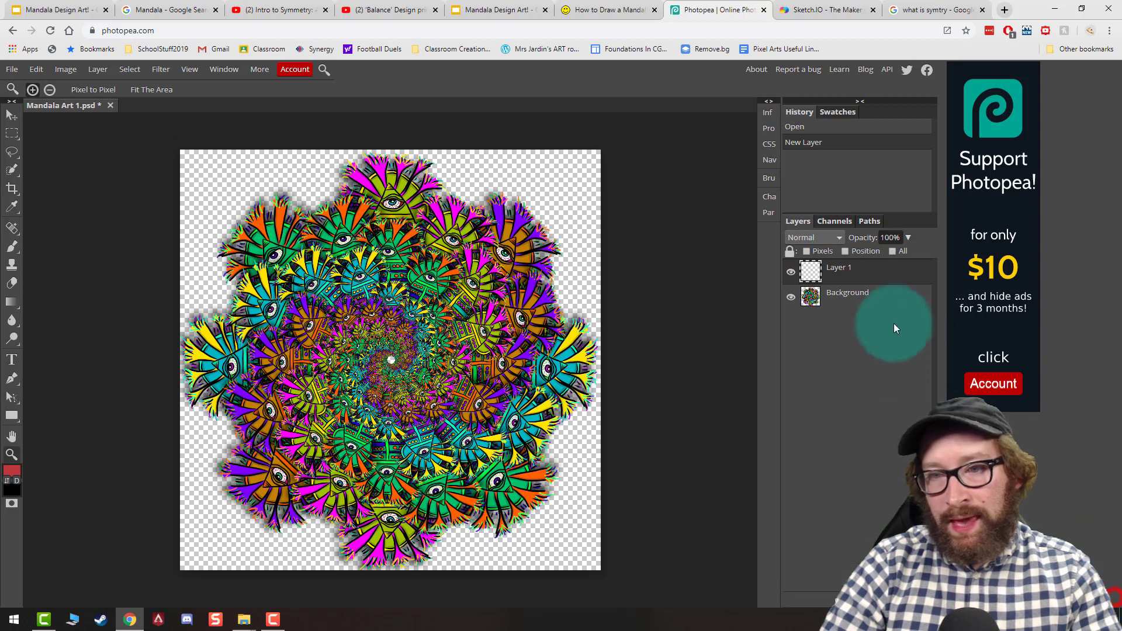
pyautogui.rightClick(851, 295)
pyautogui.click(793, 351)
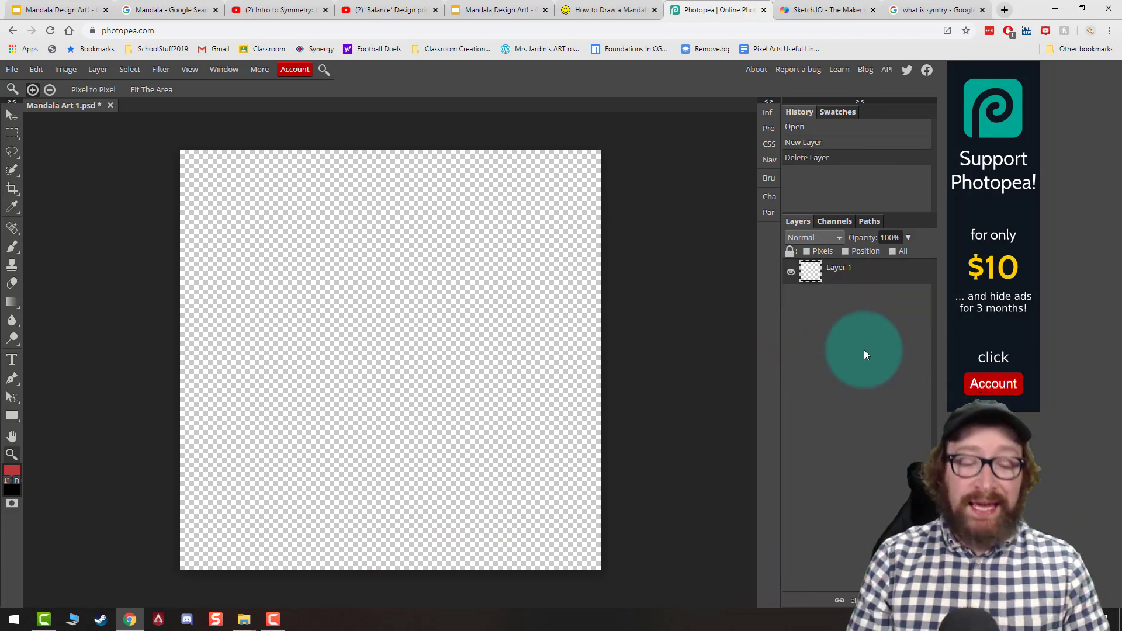
# Step: Switch to Sketchpad in English and import the coloured Digi Line Drawing 5 (1) from the Project 5 folder
pyautogui.click(809, 9)
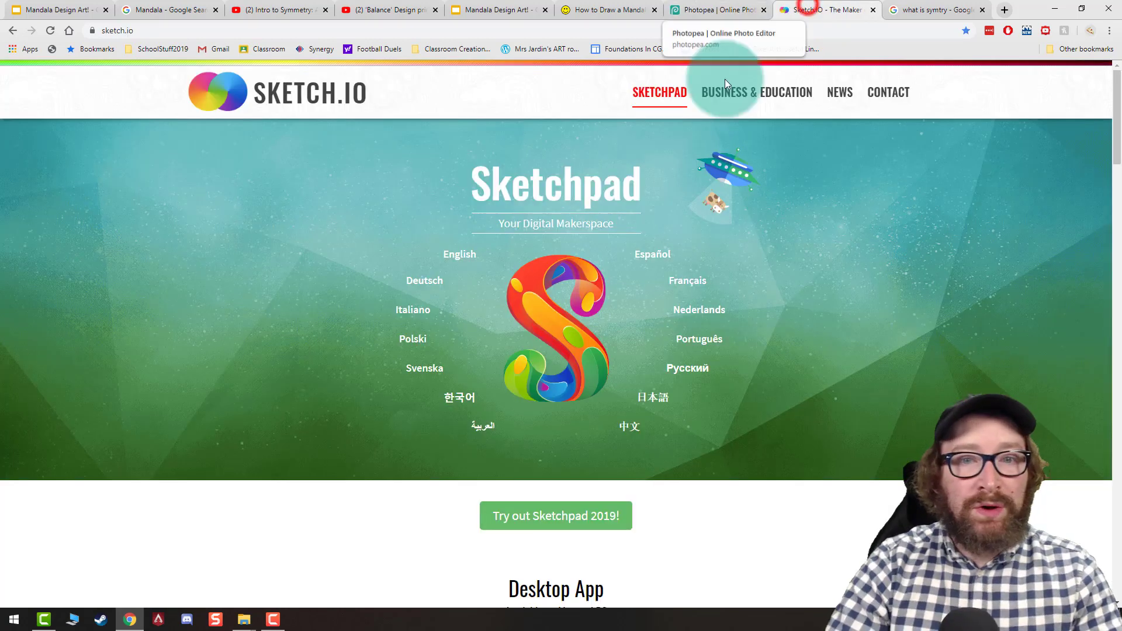
pyautogui.click(460, 251)
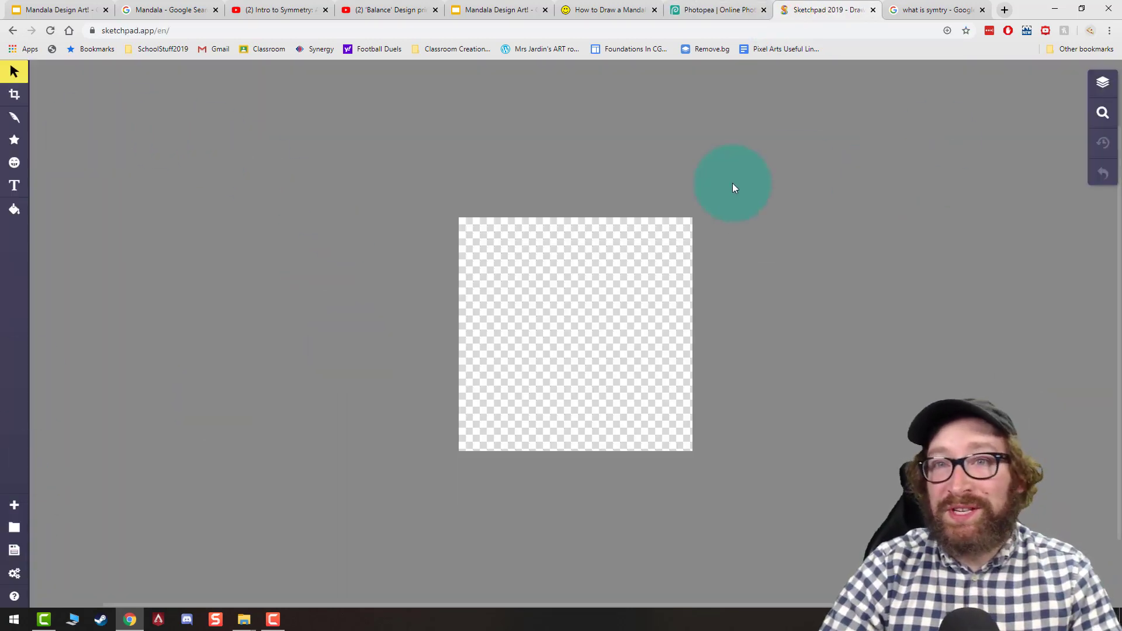
pyautogui.click(16, 511)
pyautogui.click(1108, 73)
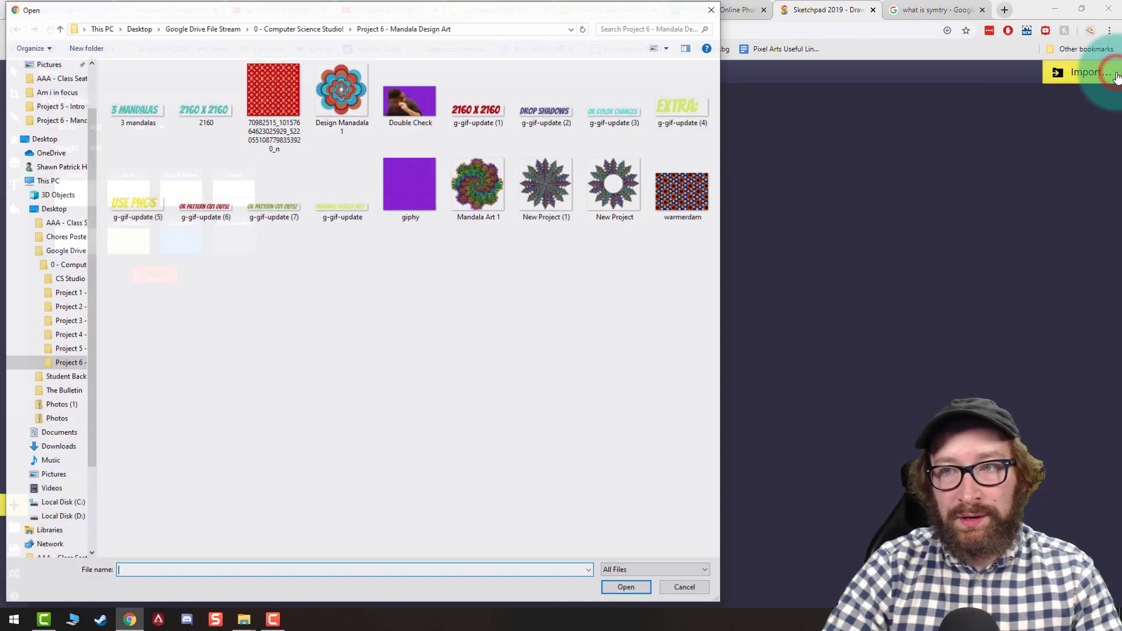
pyautogui.click(322, 30)
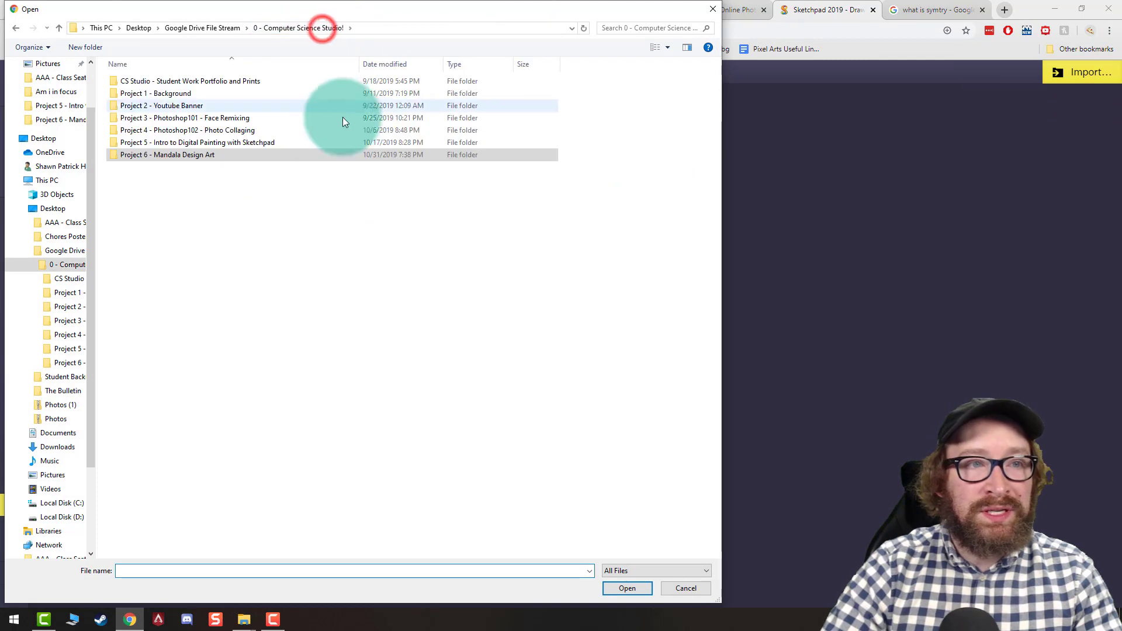
pyautogui.doubleClick(201, 146)
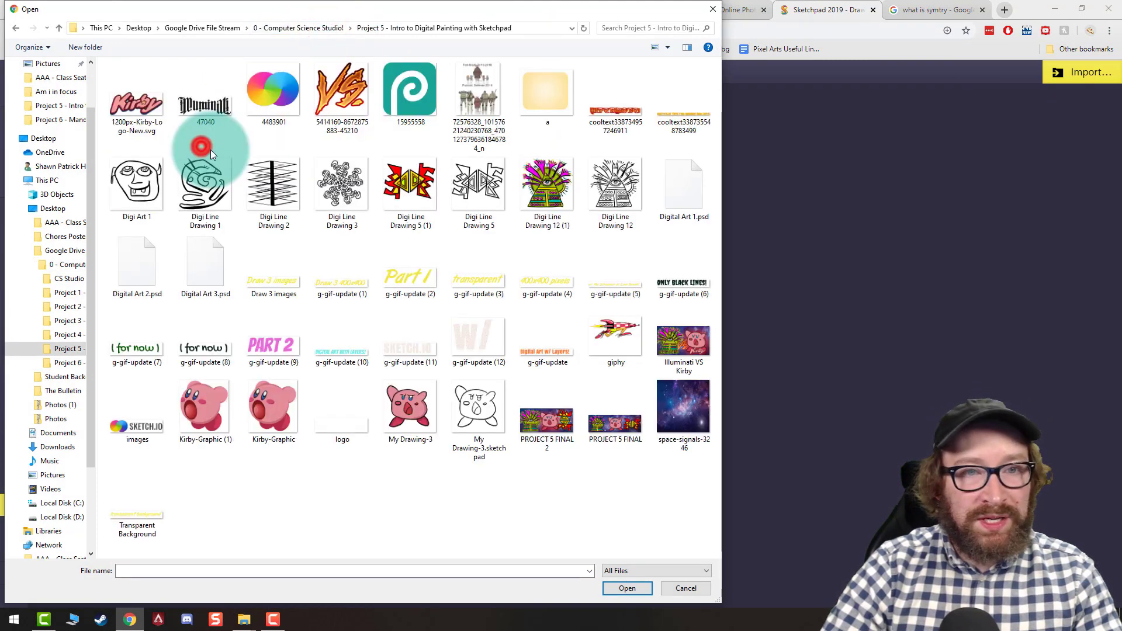
pyautogui.doubleClick(410, 186)
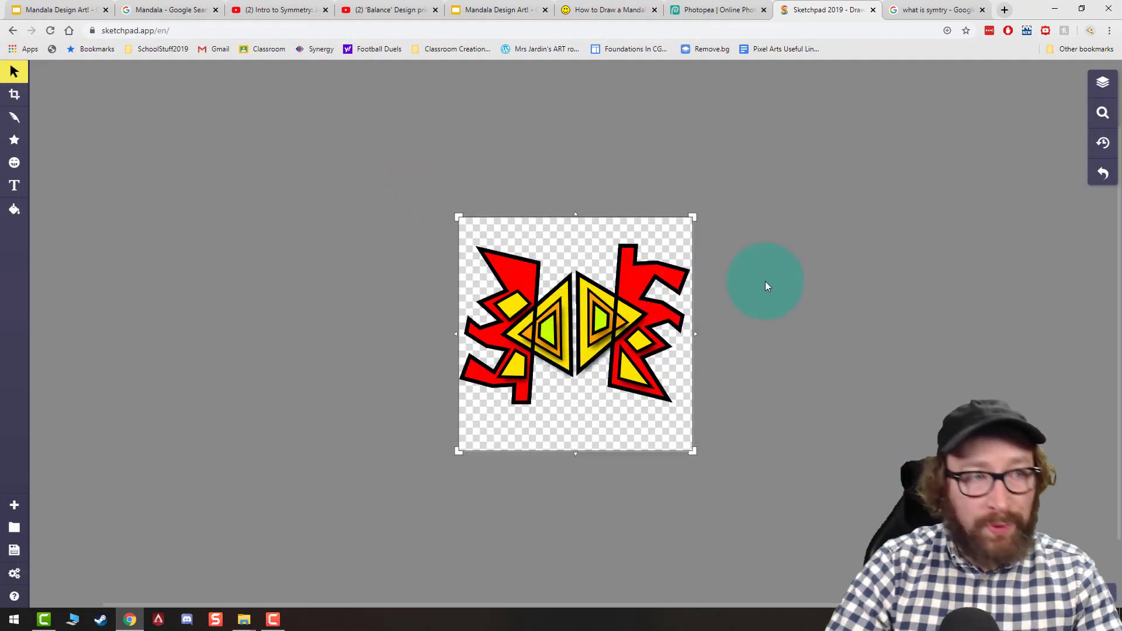
# Step: Resize the drawing's canvas height to 800 px, adding empty space beneath the imported artwork
pyautogui.click(15, 97)
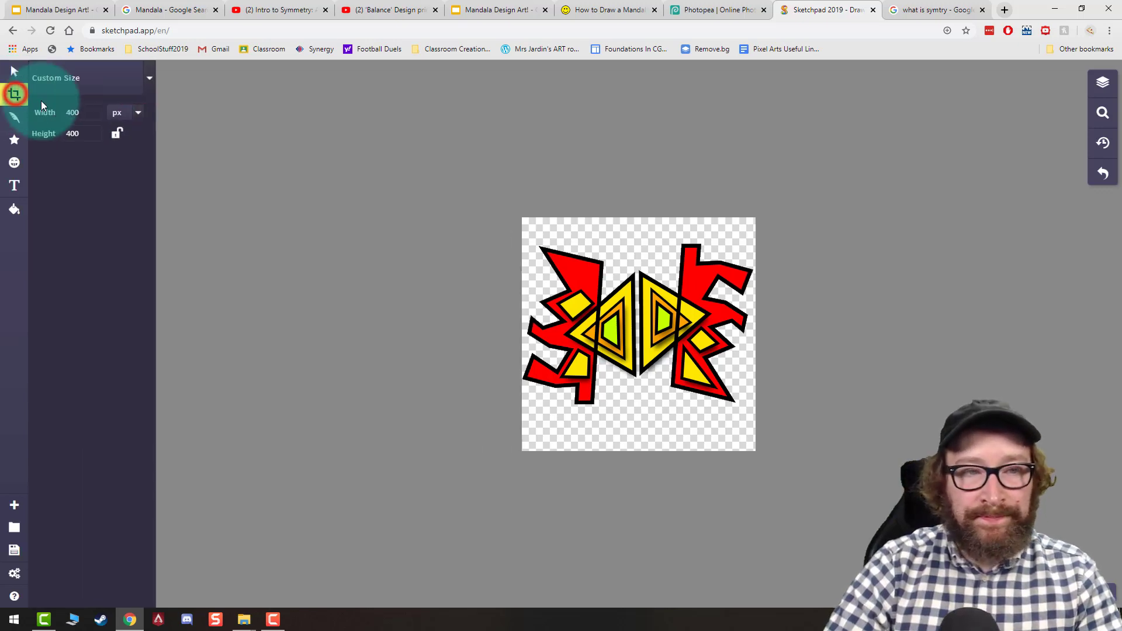
pyautogui.doubleClick(84, 134)
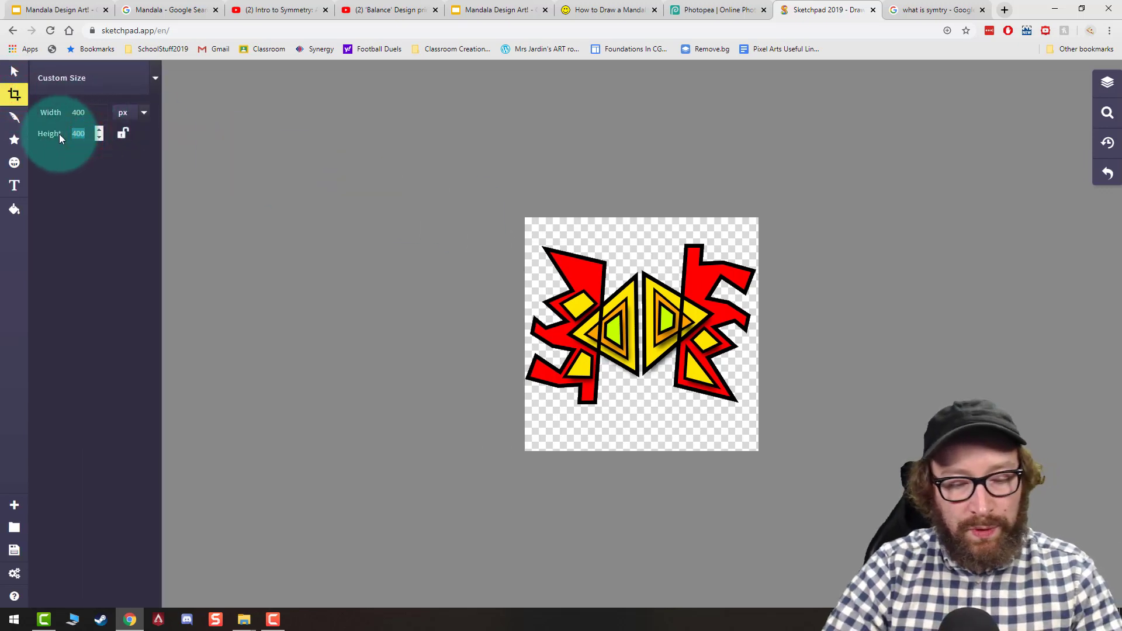
pyautogui.write('8')
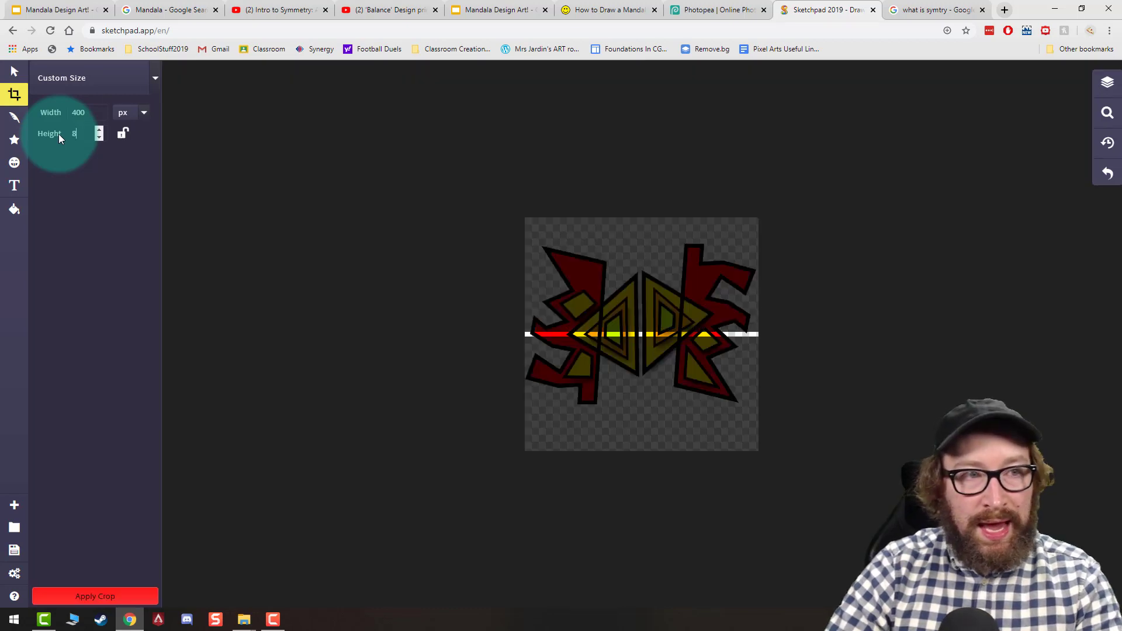
pyautogui.write('00')
pyautogui.press('Return')
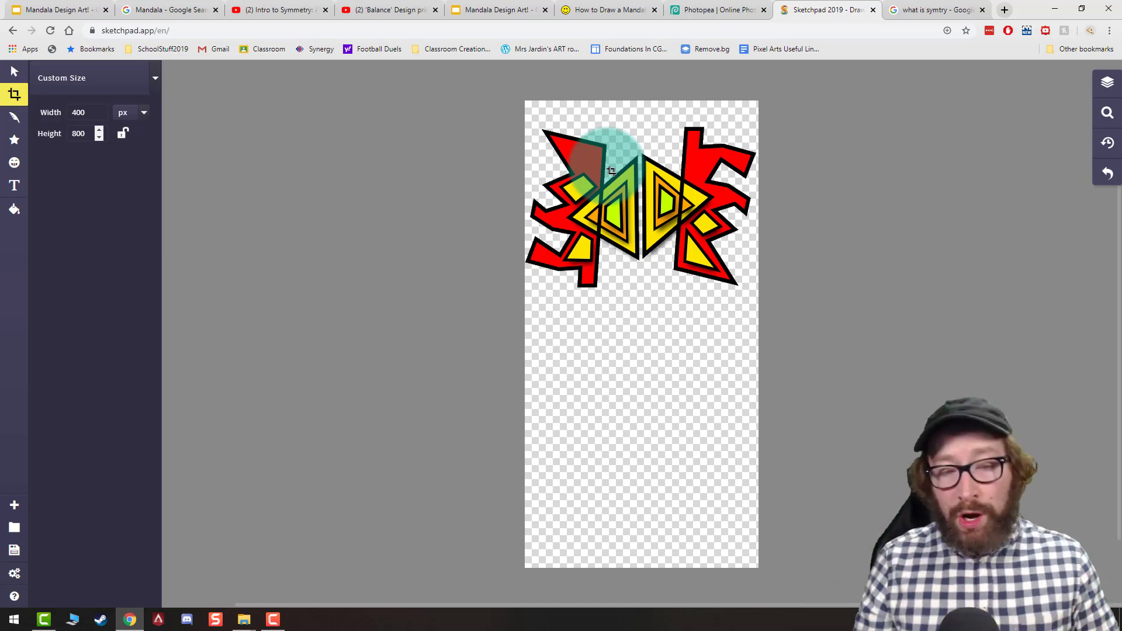
pyautogui.press('b')
pyautogui.click(14, 94)
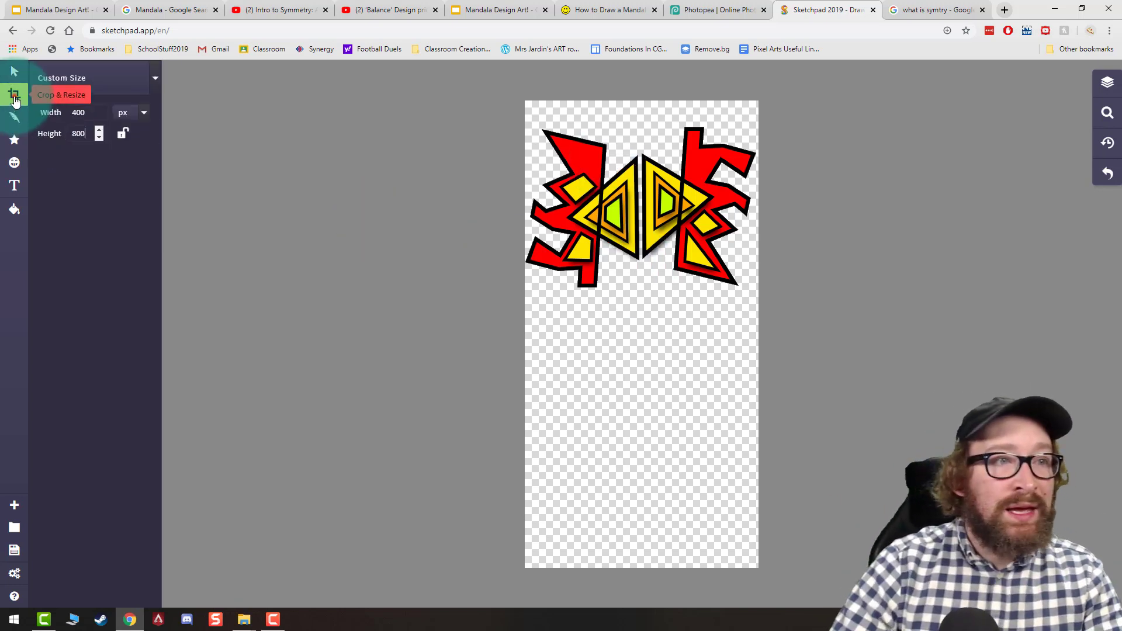
pyautogui.click(15, 92)
# Step: Draw the left leg and foot as a black outline with the Line brush at 10 px width, starting below the left red shape
pyautogui.click(15, 190)
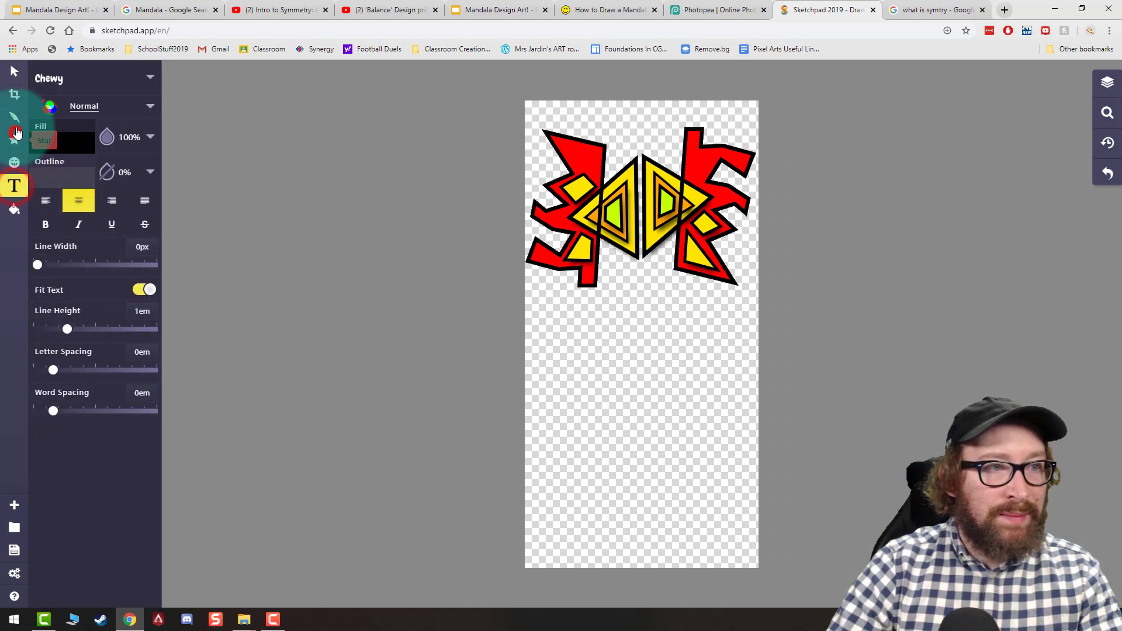
pyautogui.click(14, 117)
pyautogui.click(112, 110)
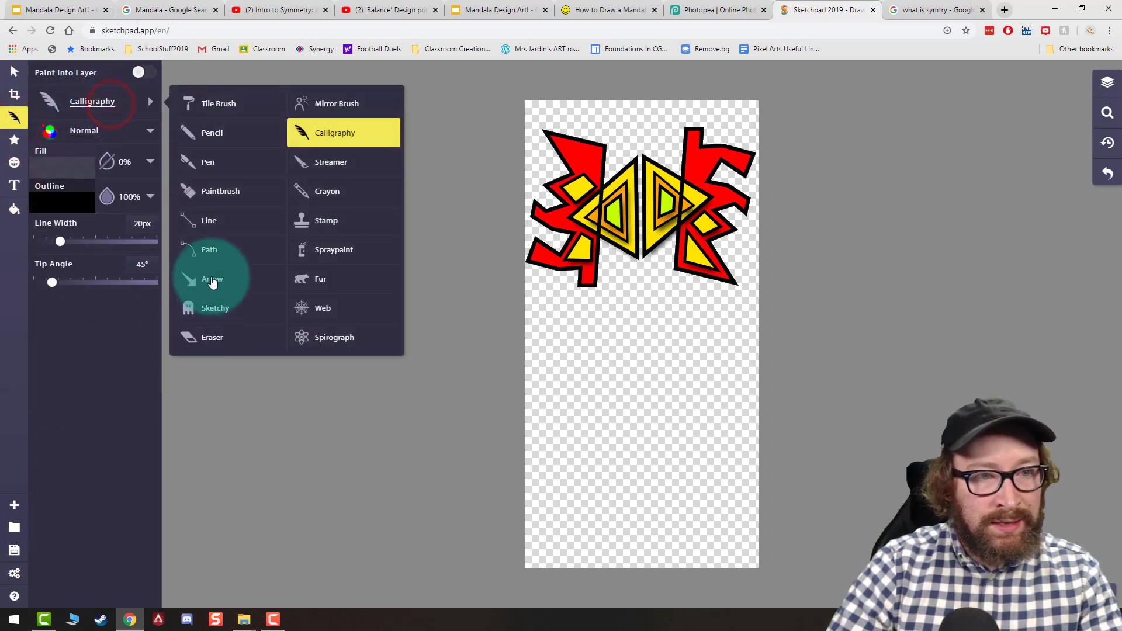
pyautogui.click(219, 221)
pyautogui.click(42, 241)
pyautogui.click(579, 286)
pyautogui.moveTo(138, 222); pyautogui.dragTo(188, 230)
pyautogui.click(579, 493)
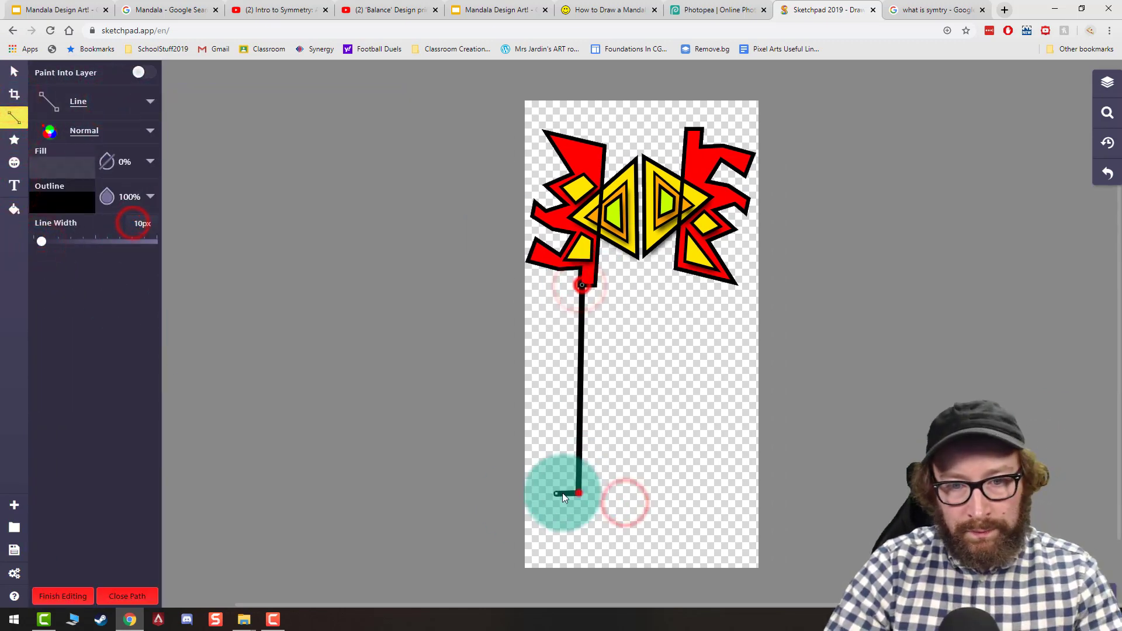
pyautogui.click(551, 496)
pyautogui.click(609, 508)
pyautogui.click(593, 490)
pyautogui.click(593, 285)
# Step: Outline the slanted right leg and foot in black, starting below the right red shape
pyautogui.click(675, 269)
pyautogui.click(653, 522)
pyautogui.click(720, 548)
pyautogui.click(671, 516)
# Step: Outline a zigzag tail between the legs, ending in a diamond tip with a smaller diamond inside
pyautogui.click(637, 267)
pyautogui.click(610, 321)
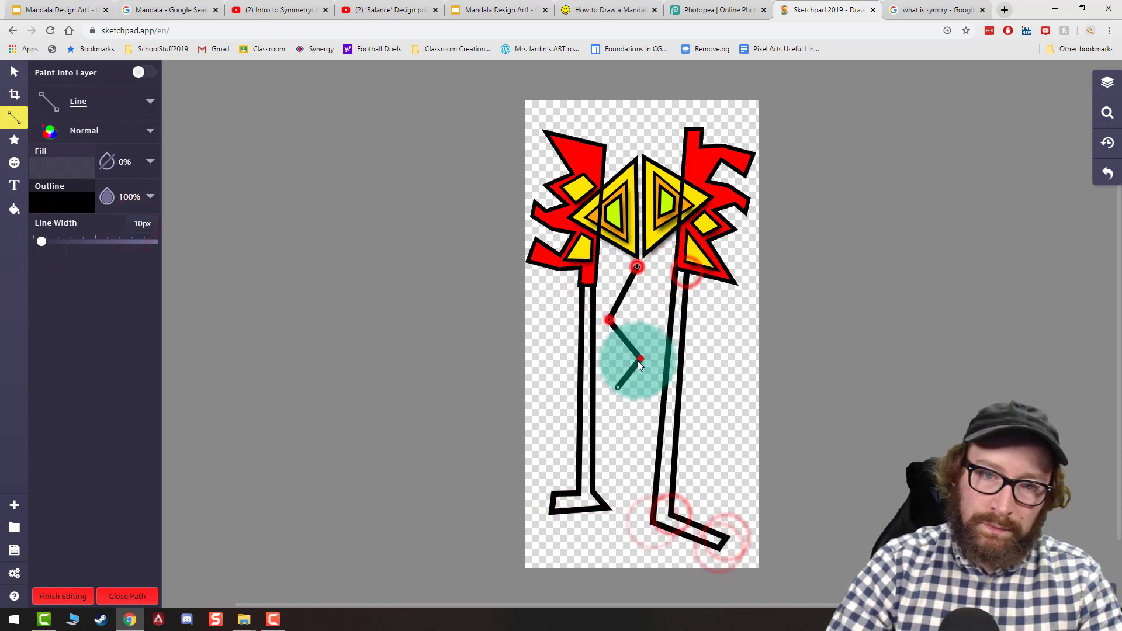
pyautogui.click(642, 358)
pyautogui.click(608, 399)
pyautogui.click(626, 518)
pyautogui.click(624, 321)
pyautogui.click(639, 253)
pyautogui.click(631, 465)
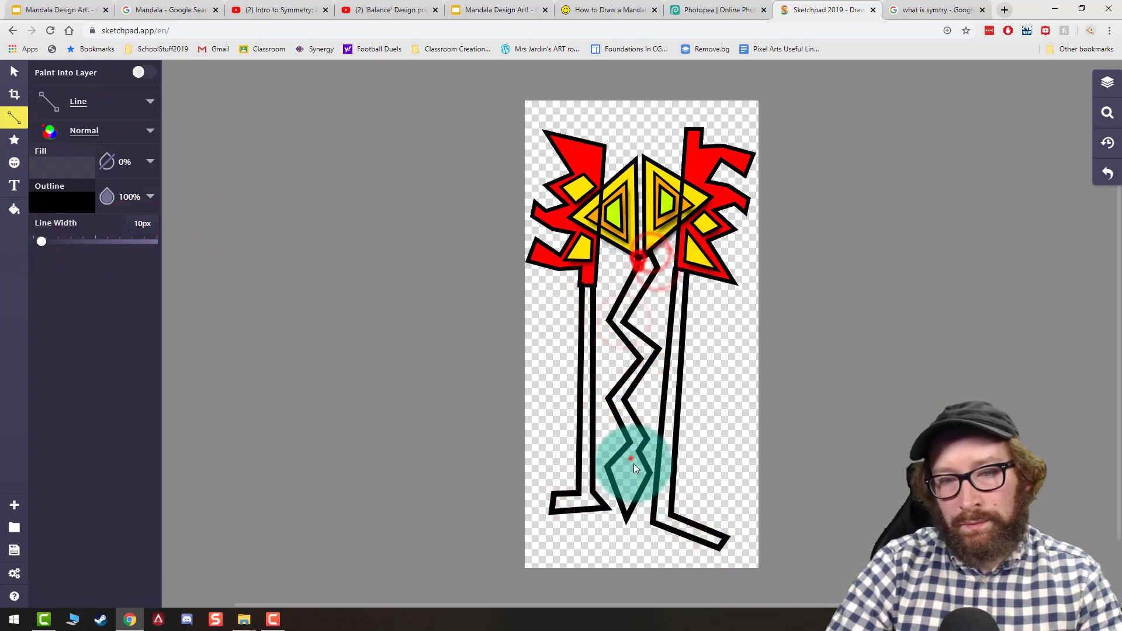
# Step: Save the extended drawing as the PNG image My Drawing-6.sketchpad in the Project 6 - Mandala Design Art folder
pyautogui.click(903, 368)
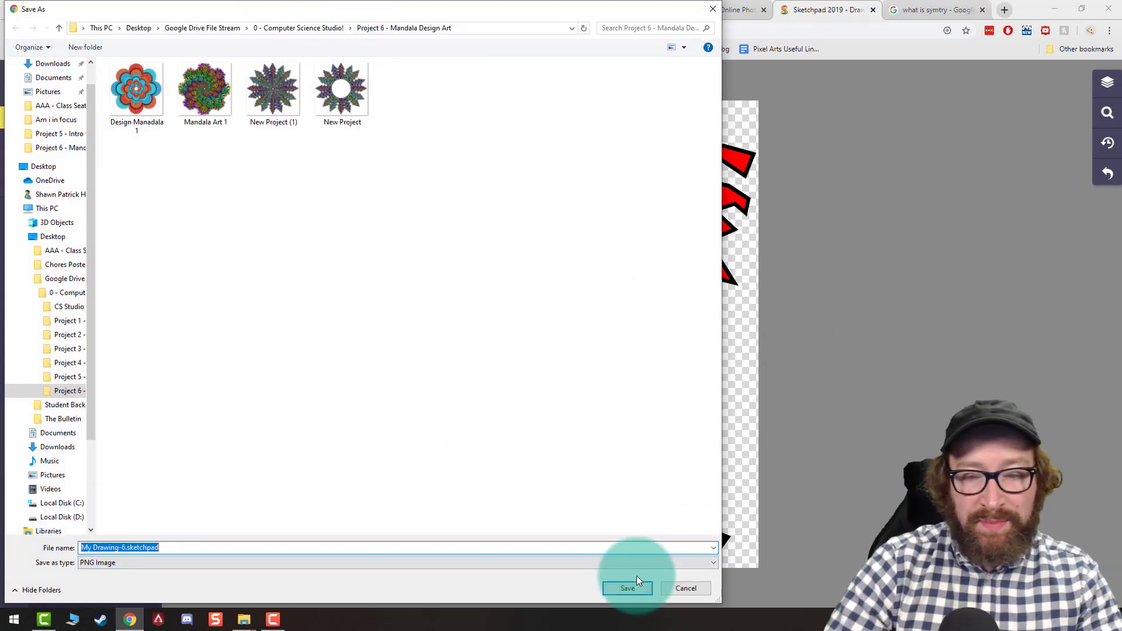
pyautogui.click(627, 588)
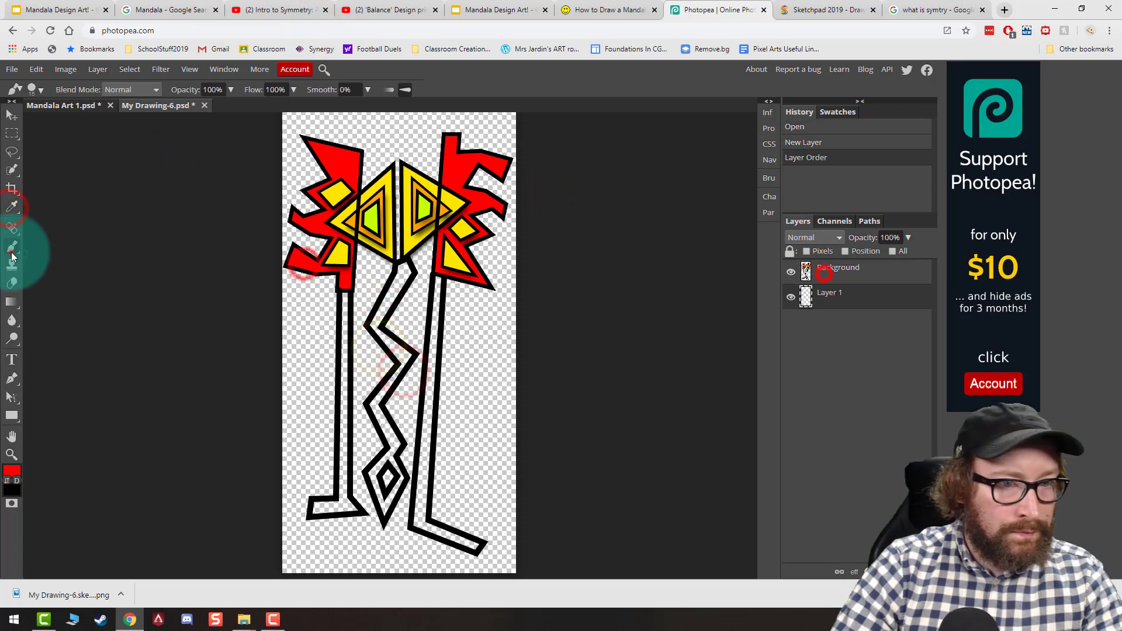
# Step: Paint both legs with their feet and the small inner diamond red on Layer 1, beneath the line art
pyautogui.click(12, 250)
pyautogui.moveTo(345, 295)
pyautogui.mouseDown()
pyautogui.moveTo(339, 500)
pyautogui.moveTo(313, 514)
pyautogui.moveTo(351, 508)
pyautogui.mouseUp()
pyautogui.moveTo(438, 274)
pyautogui.mouseDown()
pyautogui.moveTo(428, 422)
pyautogui.moveTo(439, 514)
pyautogui.moveTo(474, 543)
pyautogui.mouseUp()
pyautogui.moveTo(385, 467); pyautogui.dragTo(387, 485)
# Step: Sample the lime green from the left triangle's centre and paint the zigzag tail and its diamond tip with it
pyautogui.rightClick(12, 212)
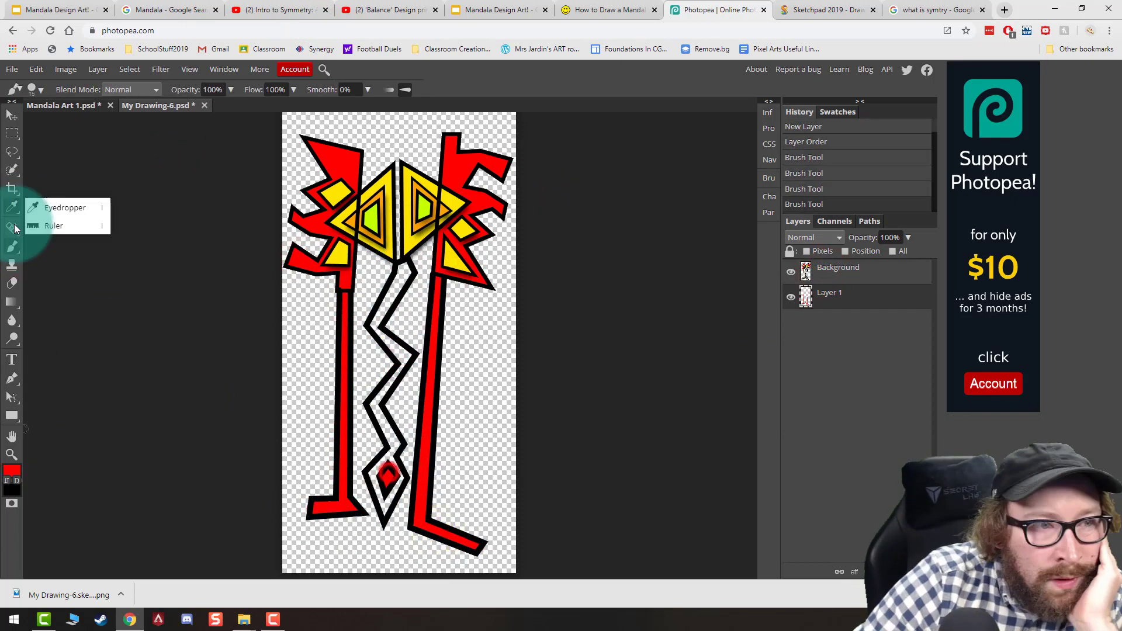
pyautogui.click(65, 208)
pyautogui.click(371, 218)
pyautogui.press('b')
pyautogui.moveTo(396, 257)
pyautogui.mouseDown()
pyautogui.moveTo(380, 313)
pyautogui.moveTo(396, 351)
pyautogui.moveTo(379, 402)
pyautogui.mouseUp()
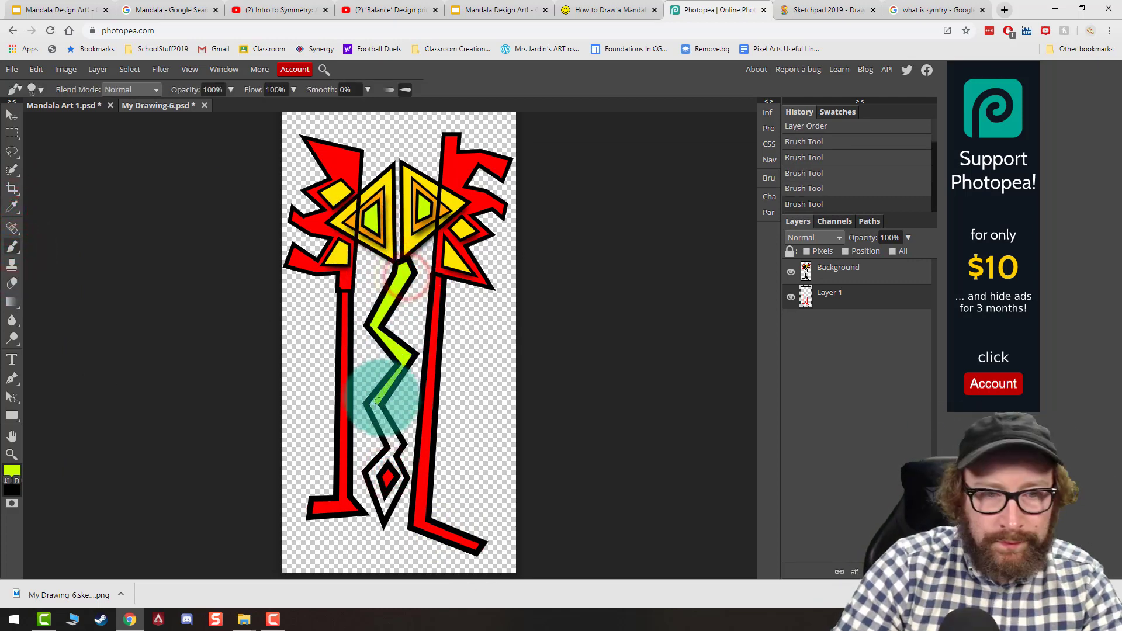
pyautogui.moveTo(390, 454)
pyautogui.mouseDown()
pyautogui.moveTo(375, 484)
pyautogui.moveTo(396, 488)
pyautogui.moveTo(375, 459)
pyautogui.mouseUp()
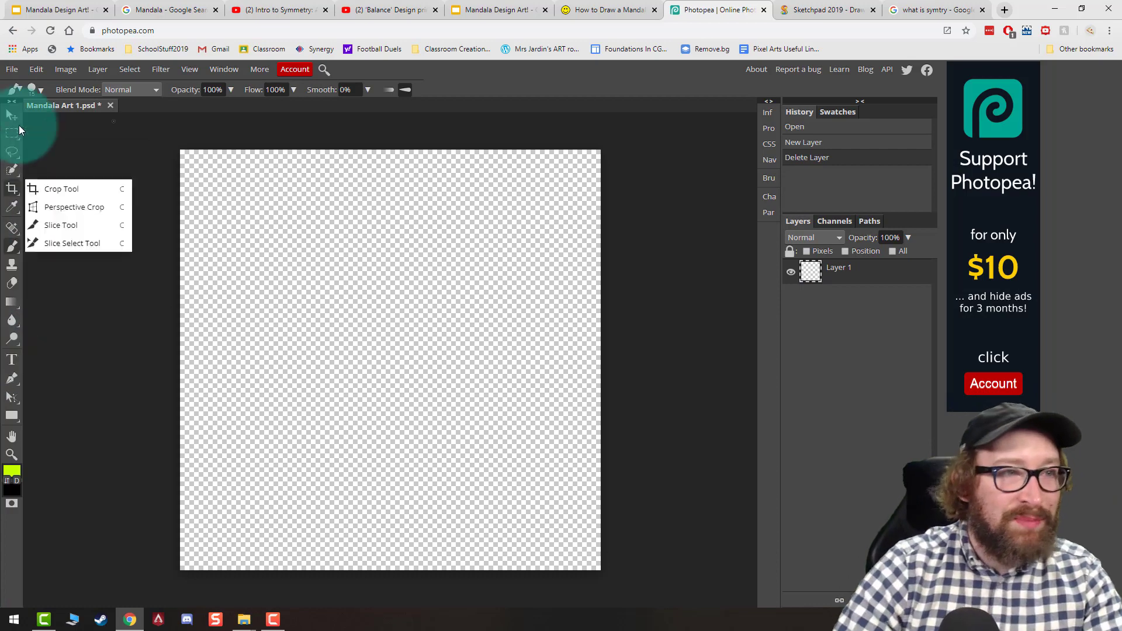
# Step: Place the My Drawing-6 image from the Project 6 - Mandala Design Art folder at the top centre of the canvas
pyautogui.click(12, 69)
pyautogui.click(51, 126)
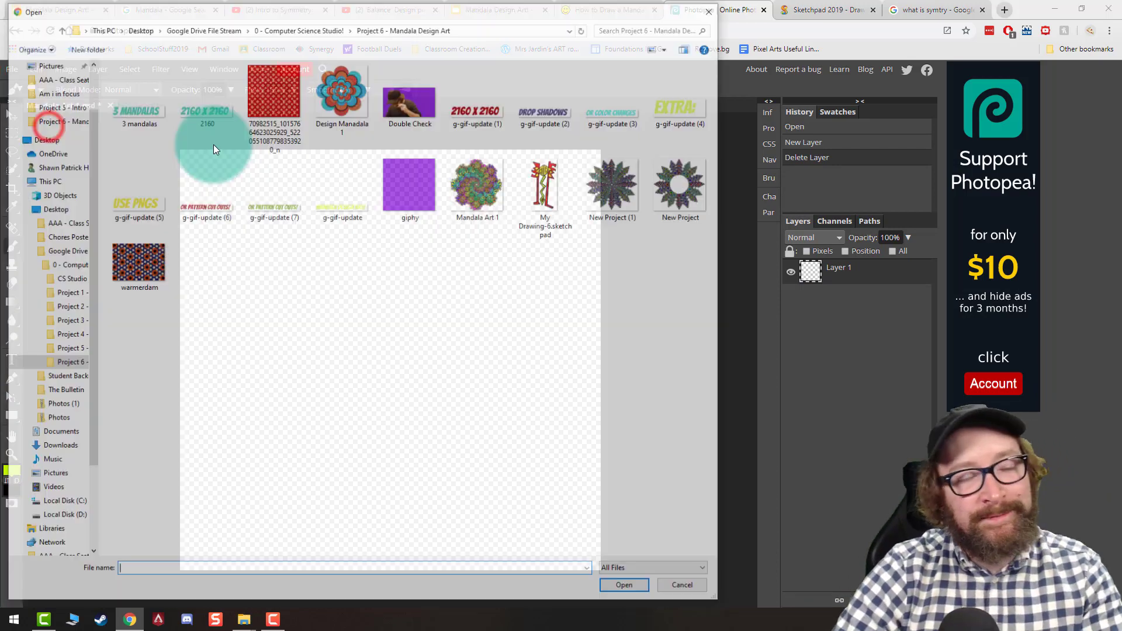
pyautogui.doubleClick(537, 201)
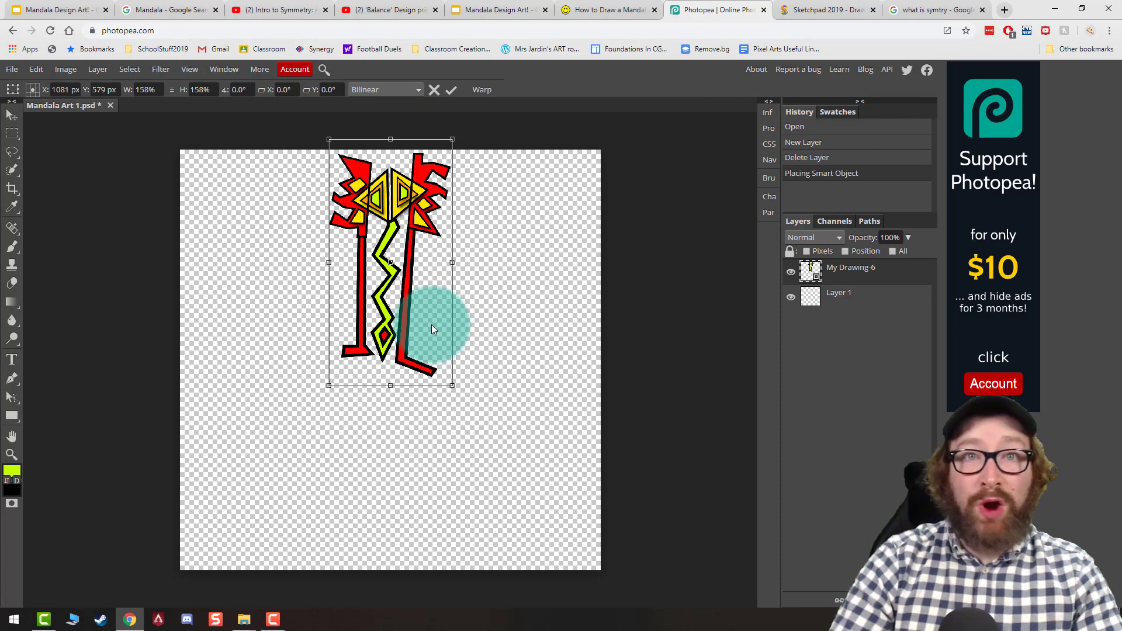
pyautogui.click(451, 89)
# Step: Duplicate the My Drawing-6 layer, rotate the copy 180° and place it beneath the original, feet to feet
pyautogui.rightClick(831, 272)
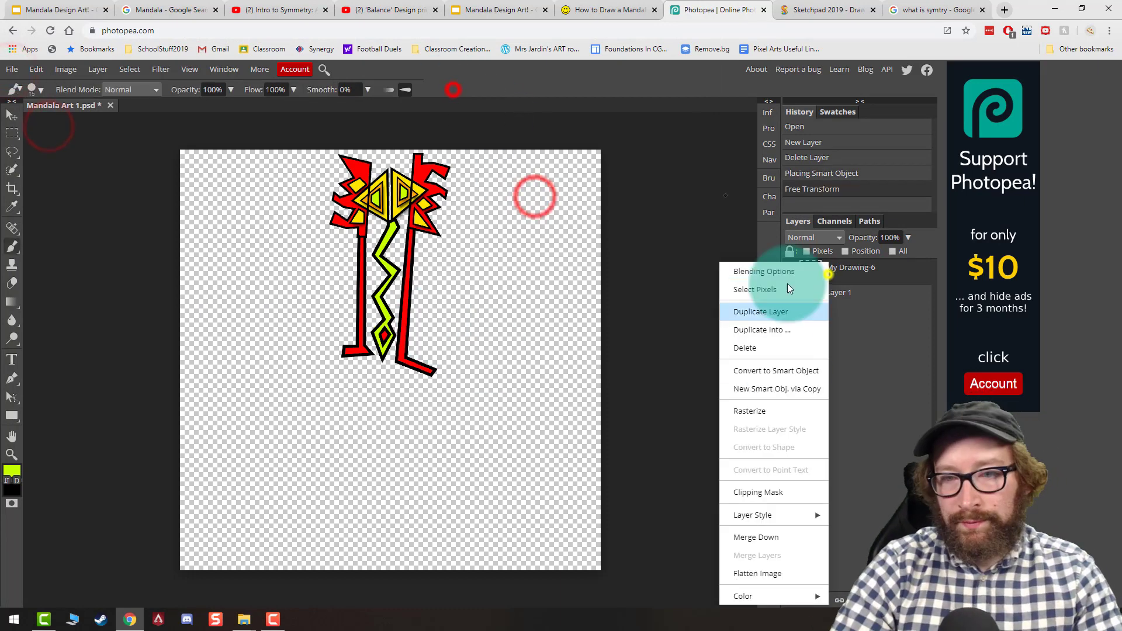
pyautogui.click(785, 310)
pyautogui.click(32, 70)
pyautogui.moveTo(59, 321)
pyautogui.click(221, 421)
pyautogui.press('v')
pyautogui.moveTo(389, 198); pyautogui.dragTo(389, 389)
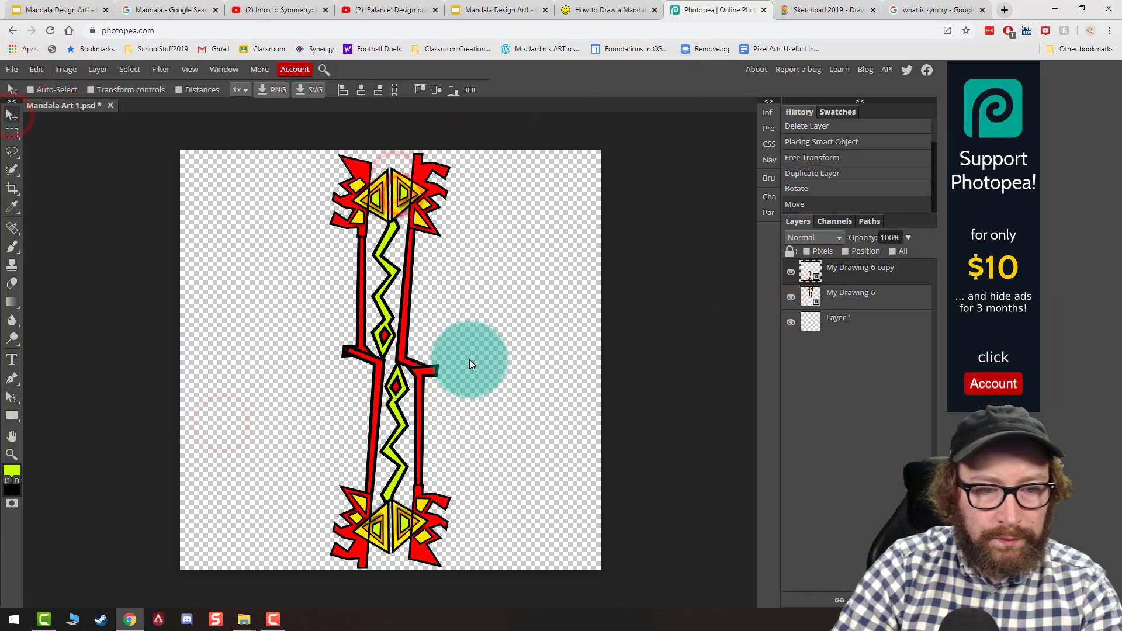
# Step: Shift the hue of the lower copy so its red parts become green and its yellow parts blue
pyautogui.click(65, 69)
pyautogui.moveTo(134, 91)
pyautogui.click(217, 182)
pyautogui.moveTo(181, 212); pyautogui.dragTo(226, 214)
pyautogui.click(307, 182)
# Step: Merge the copy with the original drawing and add a drop shadow to the merged layer
pyautogui.doubleClick(840, 270)
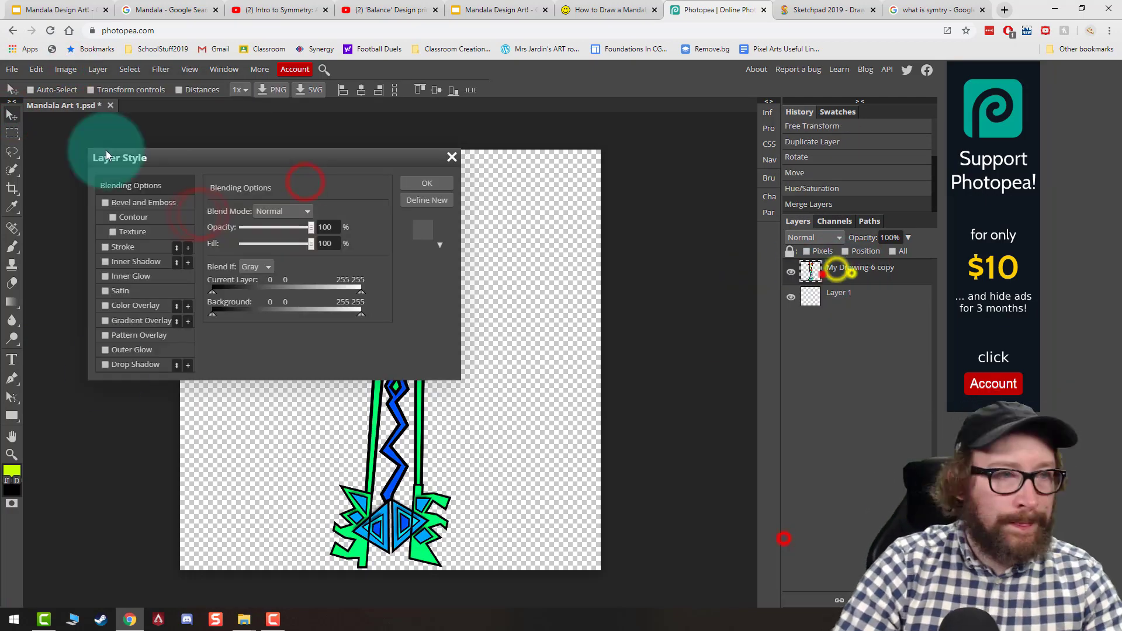
pyautogui.moveTo(120, 158); pyautogui.dragTo(591, 146)
pyautogui.click(589, 353)
pyautogui.click(619, 353)
pyautogui.moveTo(772, 318); pyautogui.dragTo(789, 318)
pyautogui.click(911, 171)
# Step: Duplicate the merged vertical figure and rotate the copy 90° clockwise to form a cross
pyautogui.rightClick(760, 274)
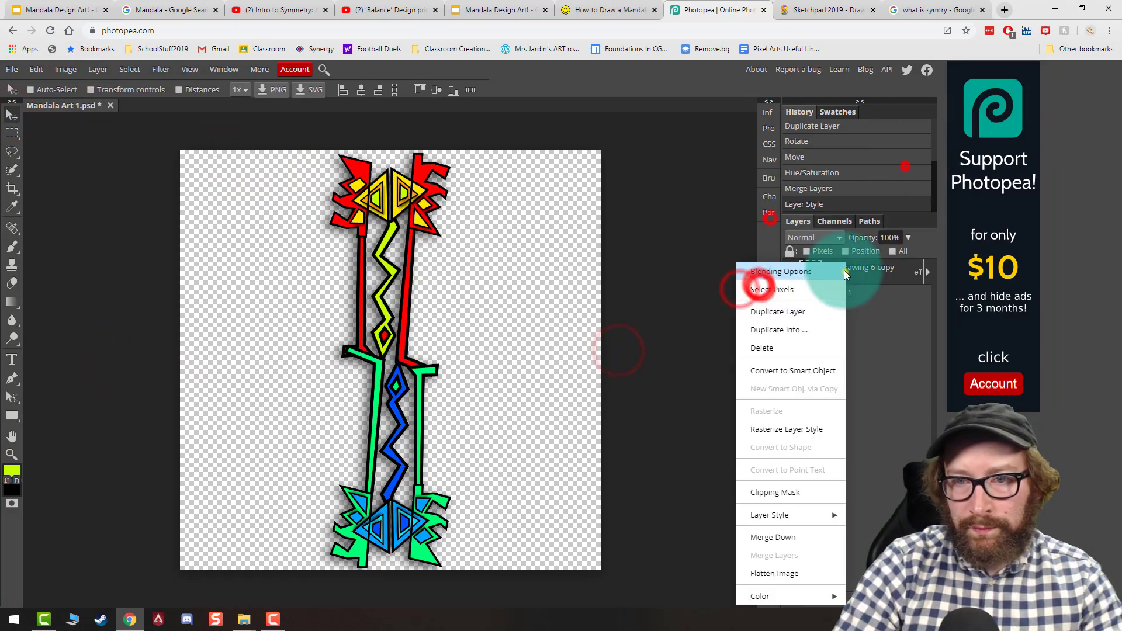
pyautogui.click(787, 313)
pyautogui.click(36, 69)
pyautogui.click(64, 260)
pyautogui.moveTo(87, 303); pyautogui.dragTo(391, 117)
pyautogui.press('Return')
# Step: Shift the hue of the horizontal copy to yellow-green and purple-pink, and merge it with the vertical figure
pyautogui.hotkey('ctrl', 'u')
pyautogui.moveTo(181, 214); pyautogui.dragTo(152, 217)
pyautogui.click(307, 181)
pyautogui.rightClick(760, 263)
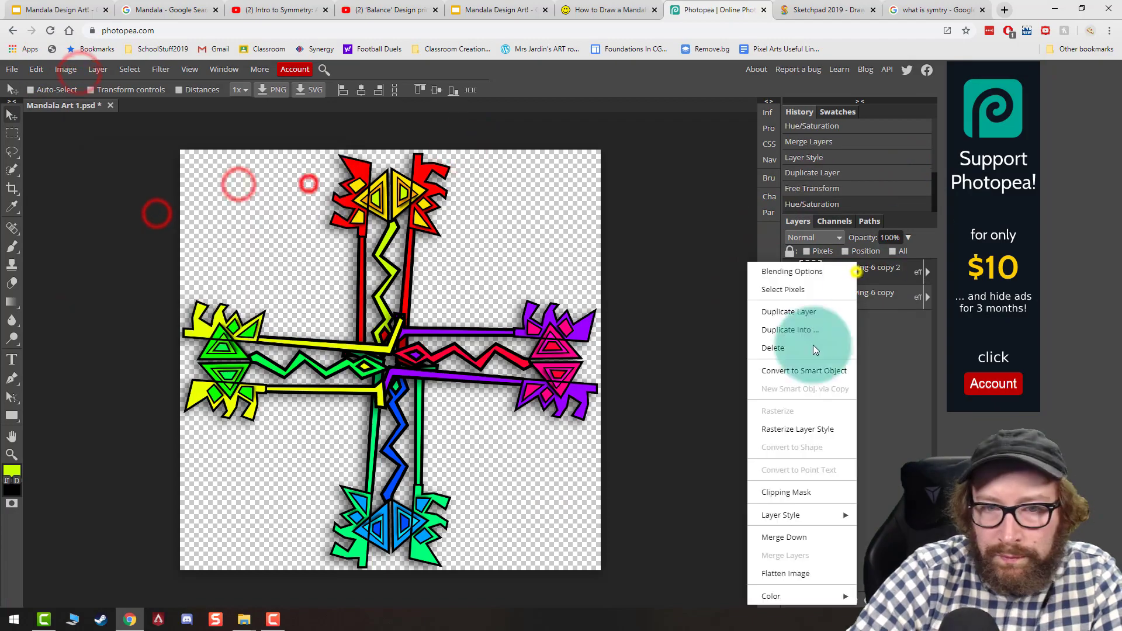
pyautogui.press('Escape')
pyautogui.hotkey('ctrl', 'e')
# Step: Duplicate the cross and transform the copy, scaled down and turned 180°, inside the original cross
pyautogui.hotkey('ctrl', 'j')
pyautogui.hotkey('ctrl', 't')
pyautogui.moveTo(619, 132)
pyautogui.mouseDown()
pyautogui.moveTo(701, 370)
pyautogui.moveTo(613, 443)
pyautogui.moveTo(543, 541)
pyautogui.mouseUp()
pyautogui.click(450, 89)
# Step: Merge the smaller inner cross down into the large cross layer
pyautogui.rightClick(858, 269)
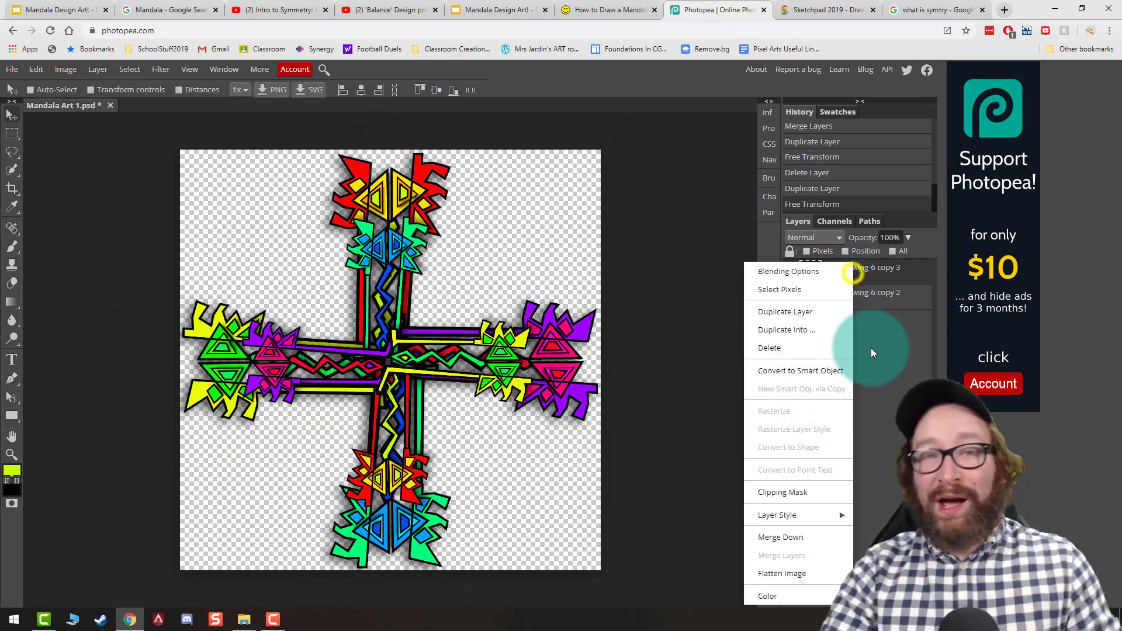
pyautogui.click(892, 358)
pyautogui.rightClick(852, 272)
pyautogui.click(767, 533)
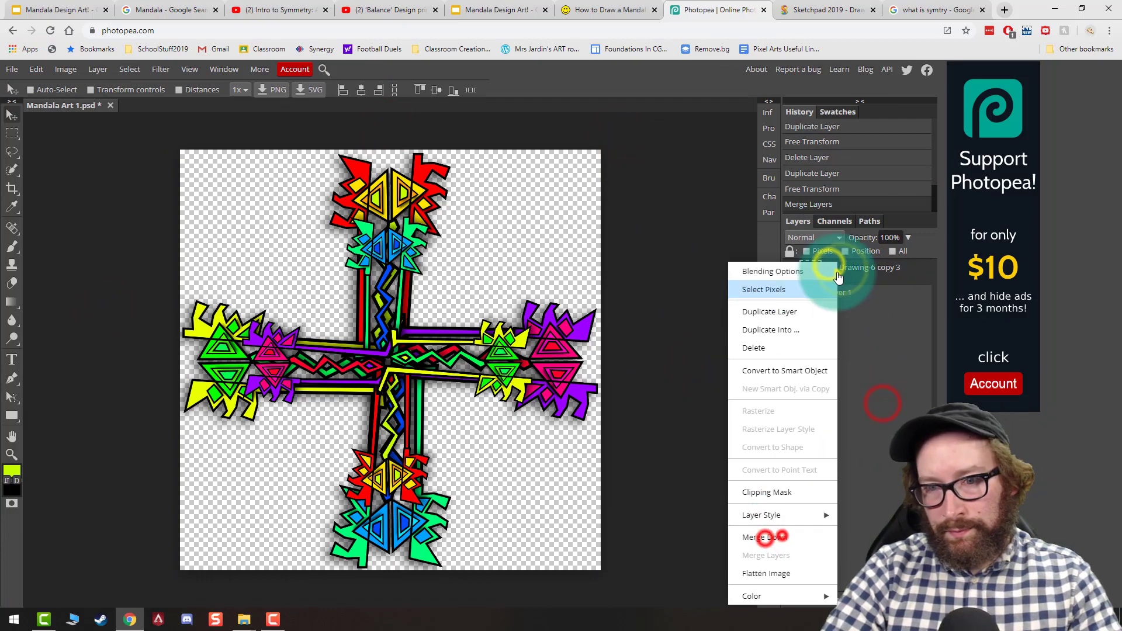
# Step: Duplicate the merged cross, scale the copy down and centre it in the middle of the large cross
pyautogui.hotkey('ctrl', 'j')
pyautogui.hotkey('ctrl', 't')
pyautogui.moveTo(609, 135); pyautogui.dragTo(442, 308)
pyautogui.moveTo(466, 298); pyautogui.dragTo(228, 515)
pyautogui.moveTo(301, 433); pyautogui.dragTo(389, 356)
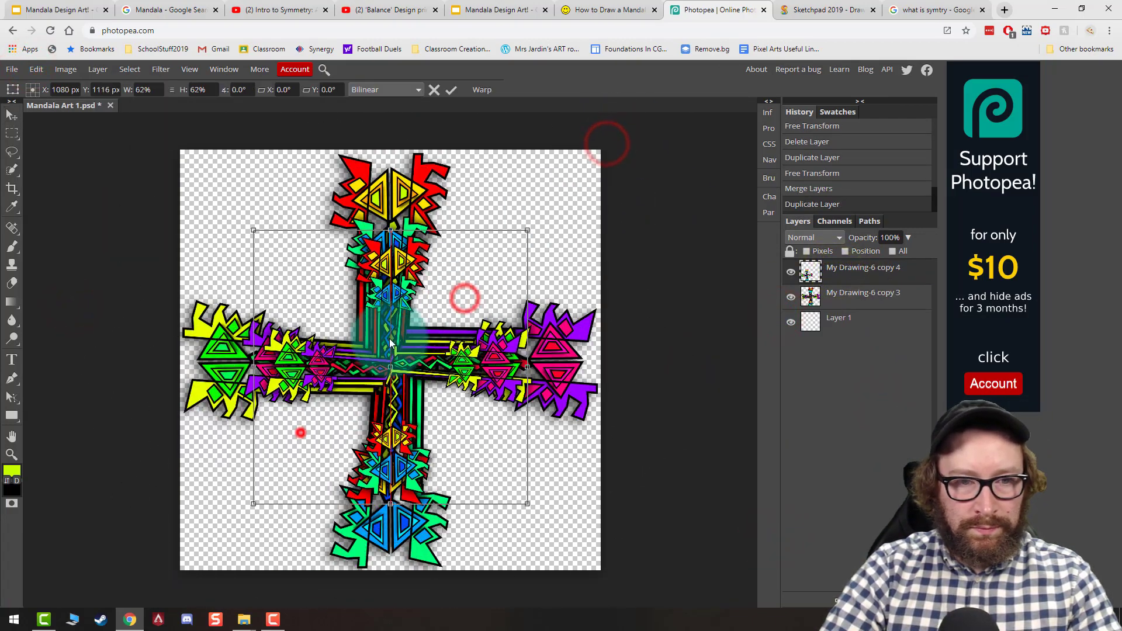
pyautogui.moveTo(529, 515); pyautogui.dragTo(441, 425)
pyautogui.moveTo(369, 349); pyautogui.dragTo(392, 371)
pyautogui.press('Return')
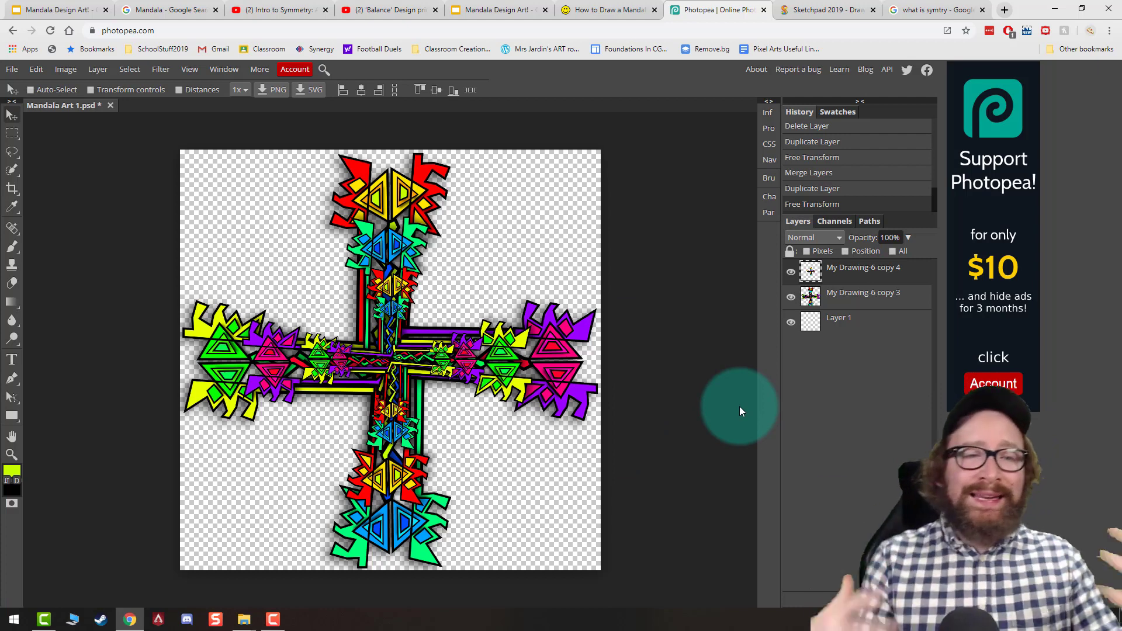
# Step: Switch to the Mandala Design Art presentation and view the slide on using PNGs or pattern cut-outs
pyautogui.rightClick(849, 320)
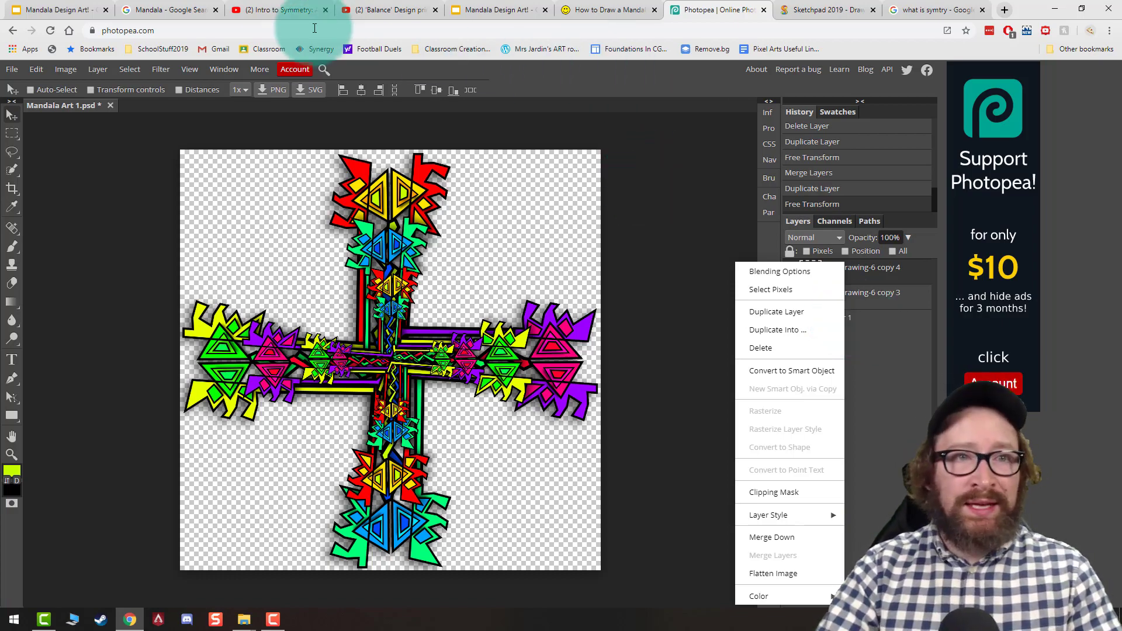
pyautogui.click(517, 9)
pyautogui.click(494, 345)
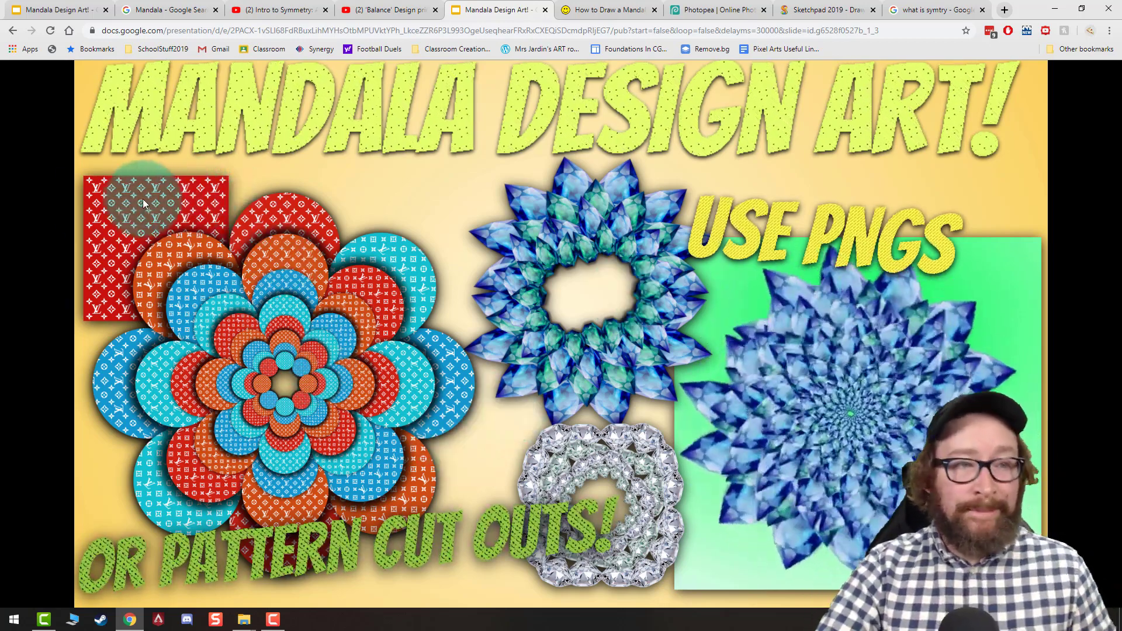
# Step: Search Google Images for "pattern" and save the seamless pineapple pattern as 1_10.png
pyautogui.hotkey('ctrl', '9')
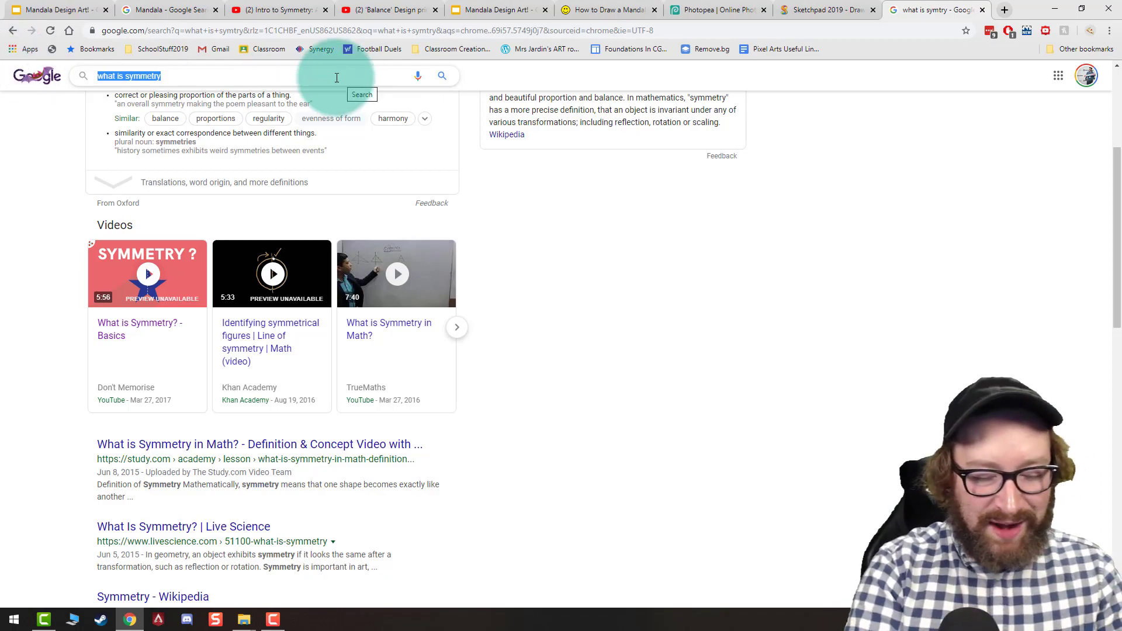
pyautogui.write('pattern')
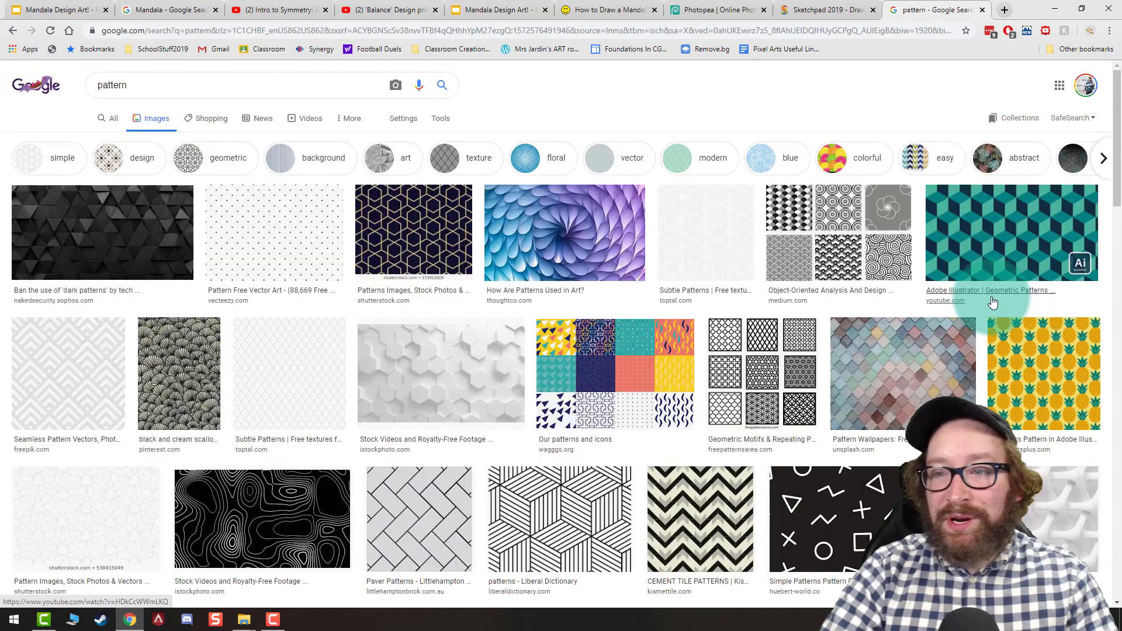
pyautogui.scroll(-4, 1002, 313)
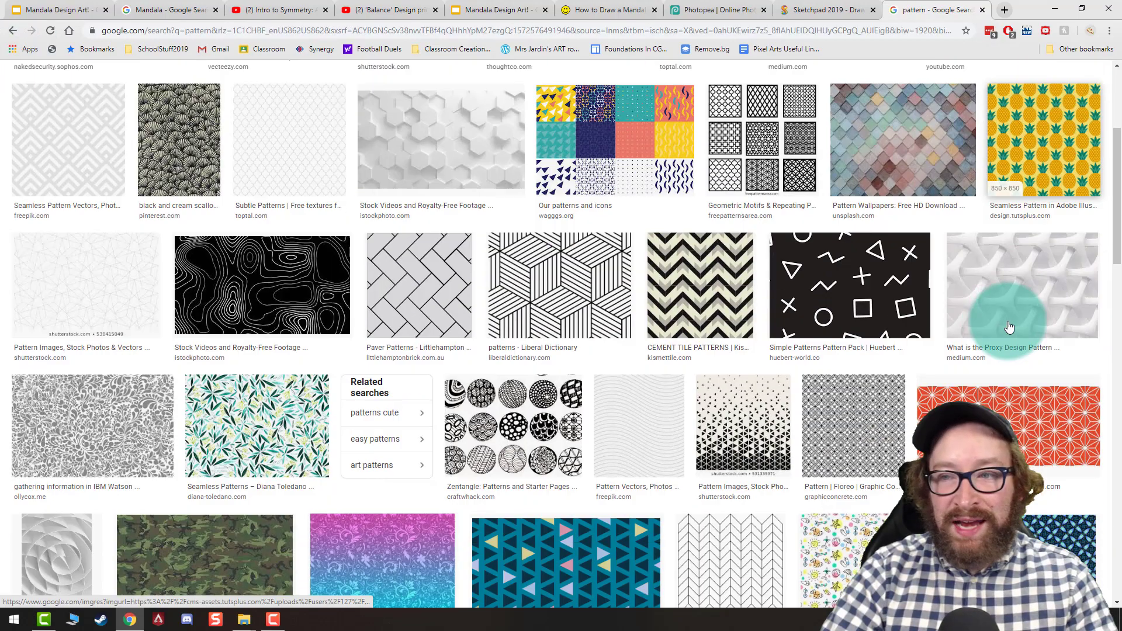
pyautogui.click(1055, 150)
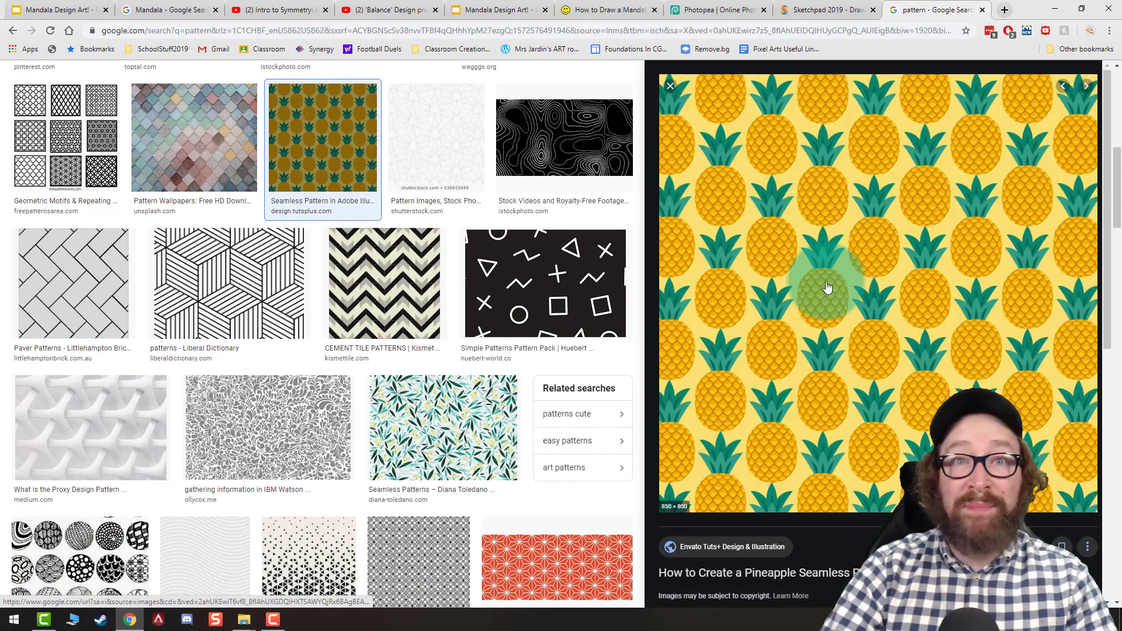
pyautogui.rightClick(873, 286)
pyautogui.click(950, 387)
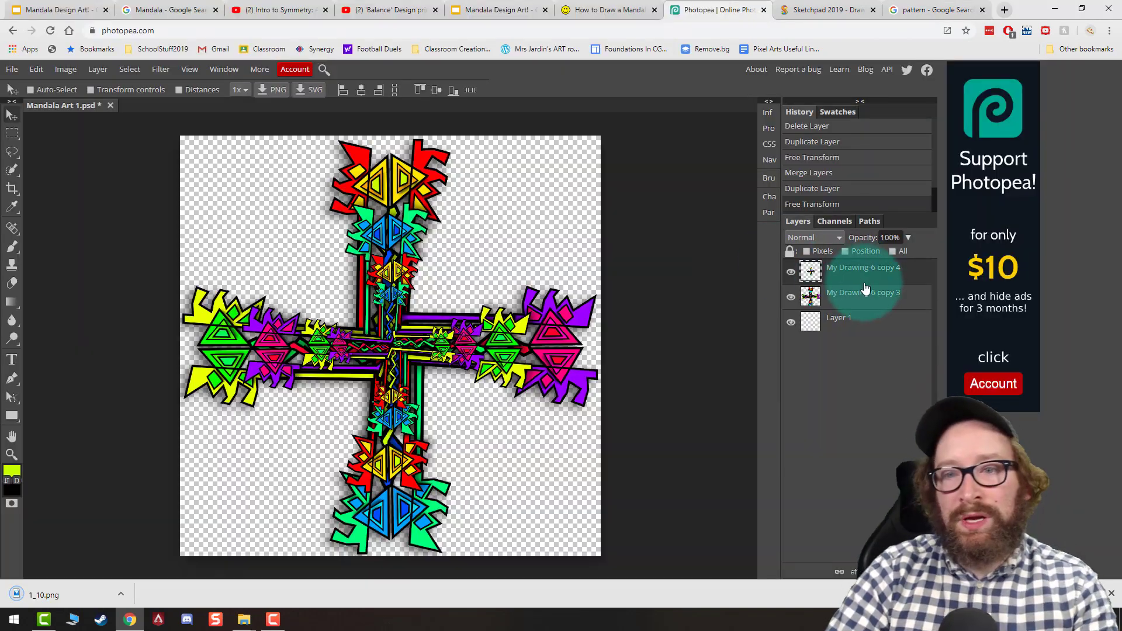
# Step: Return to Photopea and delete the layers My Drawing-6 copy 3 and My Drawing-6 copy 4
pyautogui.rightClick(861, 295)
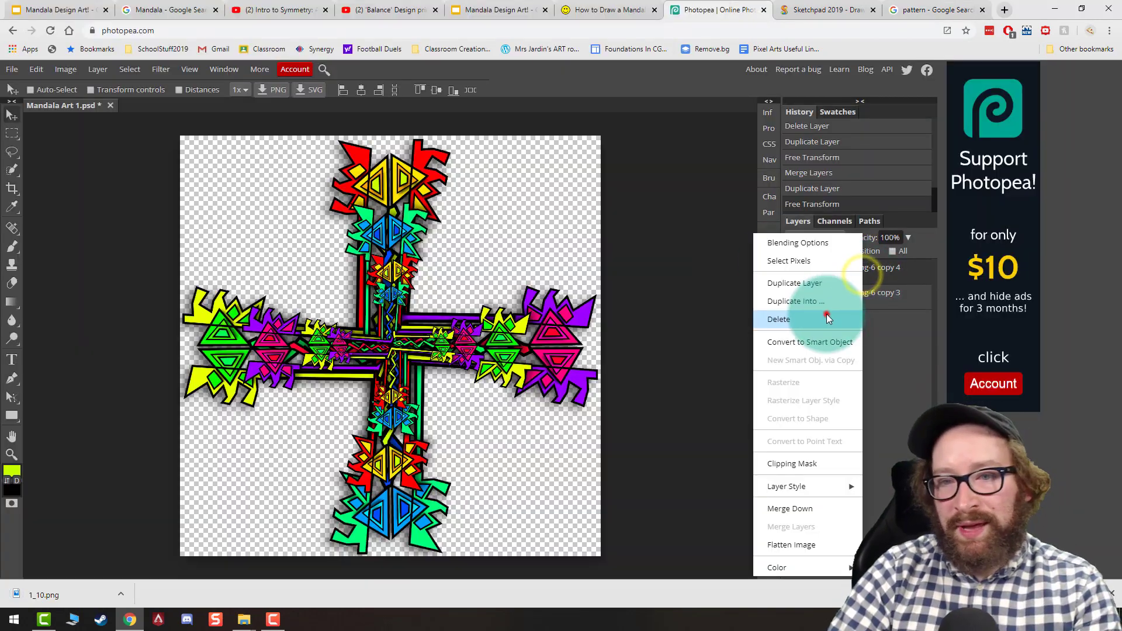
pyautogui.click(827, 314)
pyautogui.rightClick(828, 270)
pyautogui.click(850, 313)
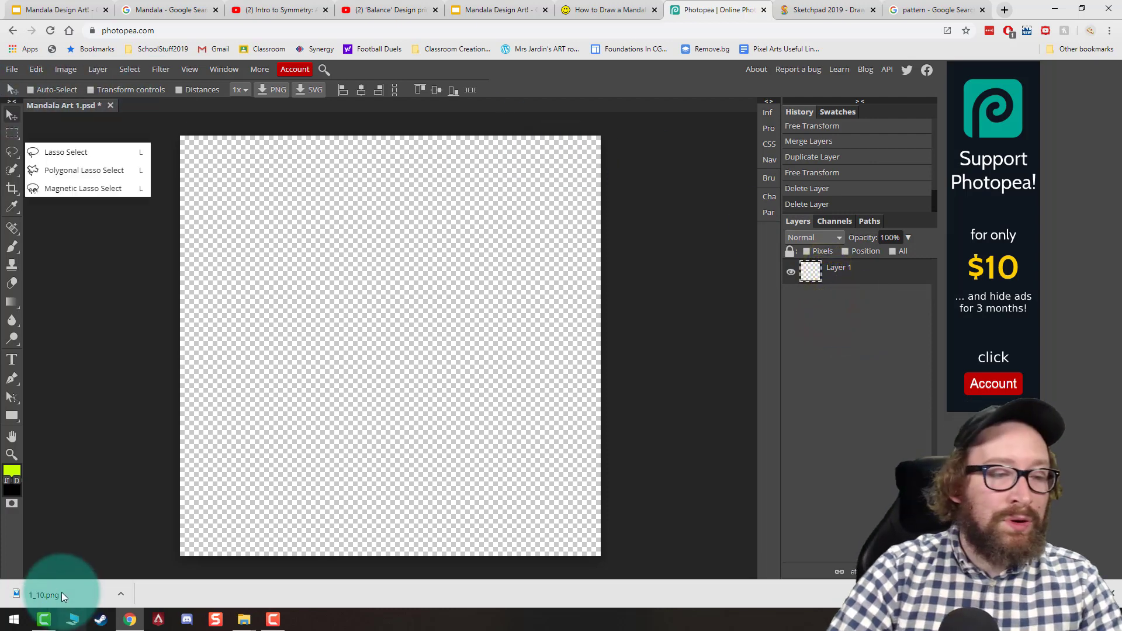
# Step: Place the downloaded 1_10.png pineapple pattern on the canvas at its top centre
pyautogui.moveTo(61, 592); pyautogui.dragTo(359, 344)
pyautogui.moveTo(289, 239); pyautogui.dragTo(410, 231)
pyautogui.press('Return')
# Step: Select a curvy freehand shape resembling a 3 within the pineapple pattern with Lasso Select
pyautogui.rightClick(12, 152)
pyautogui.click(48, 153)
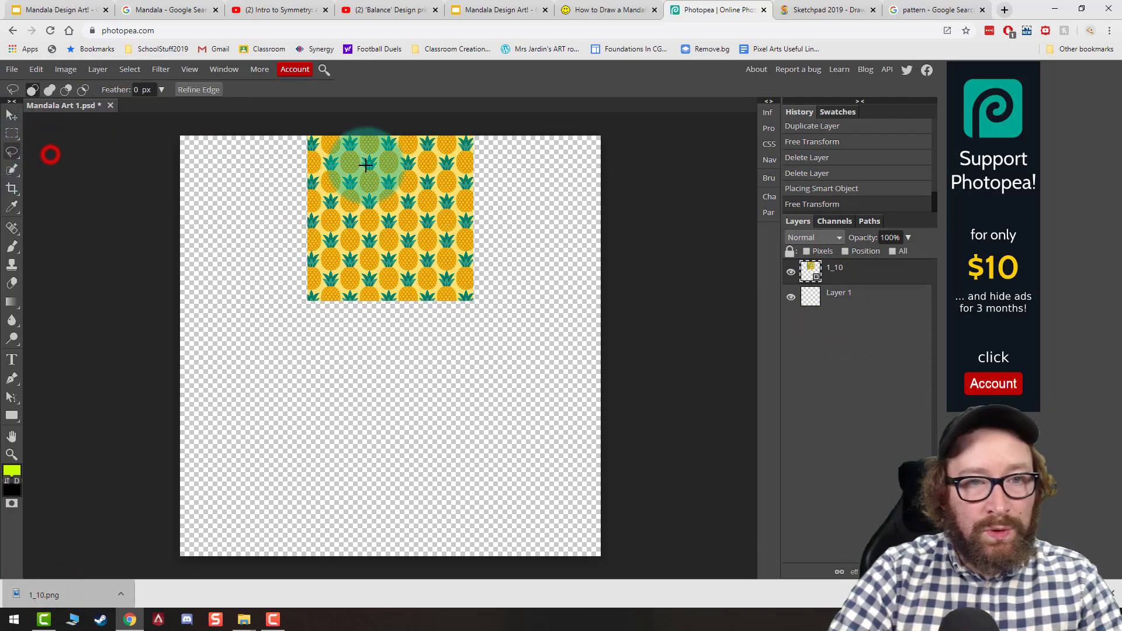
pyautogui.click(428, 171)
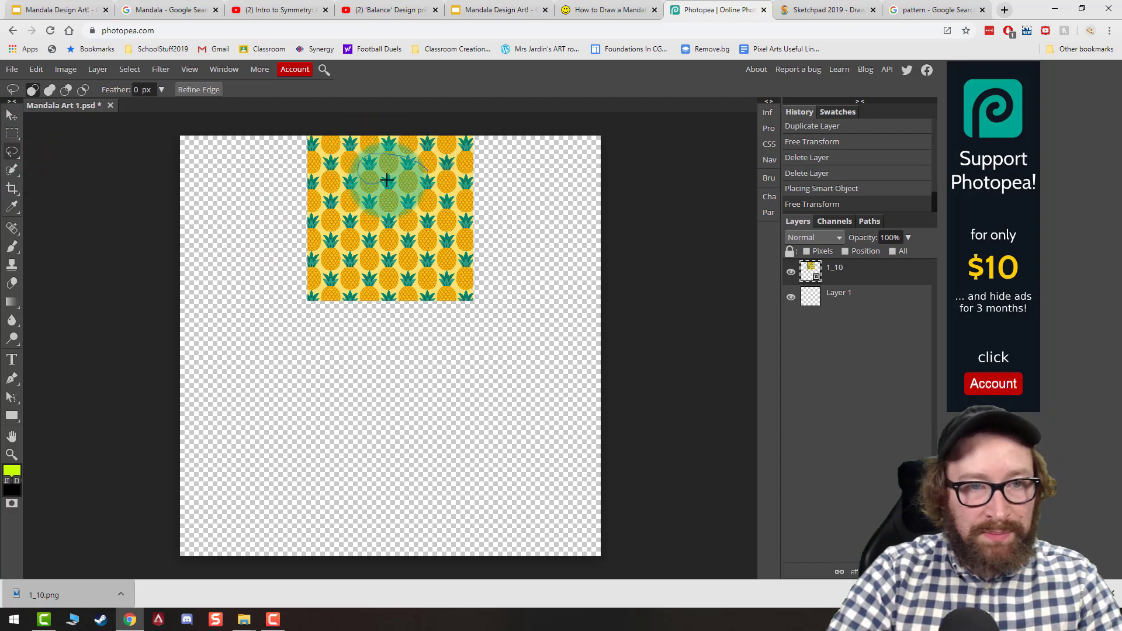
pyautogui.moveTo(406, 223)
pyautogui.mouseDown()
pyautogui.moveTo(405, 250)
pyautogui.moveTo(375, 256)
pyautogui.moveTo(392, 278)
pyautogui.moveTo(438, 260)
pyautogui.mouseUp()
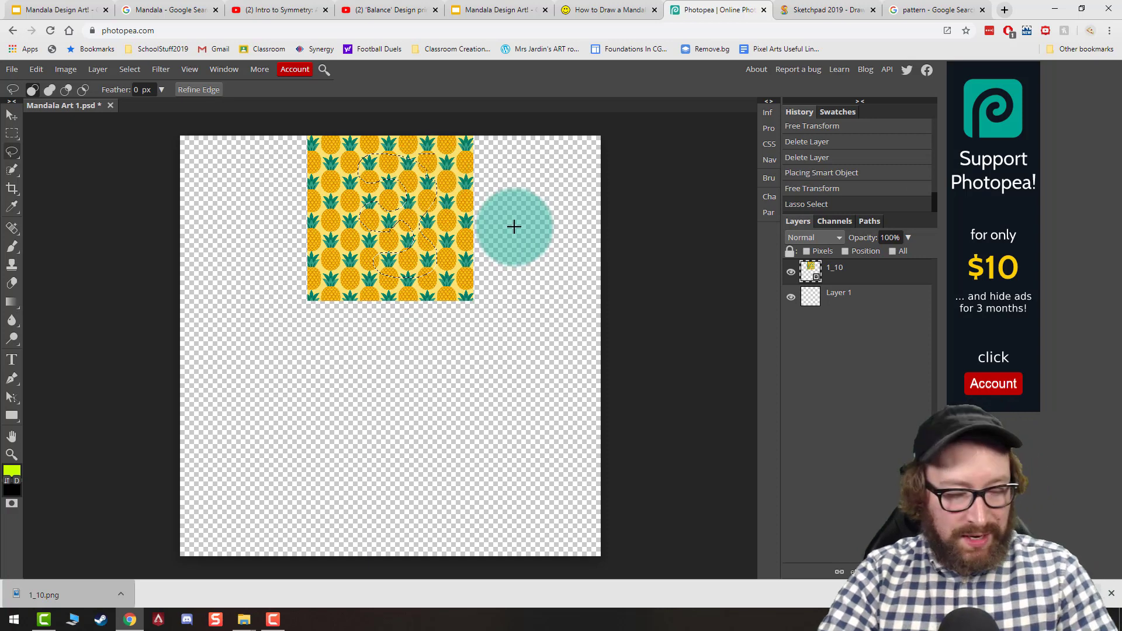
# Step: Rasterize the 1_10 layer, cut the lassoed shape out and paste it onto its own layer
pyautogui.rightClick(801, 389)
pyautogui.click(804, 387)
pyautogui.press('Delete')
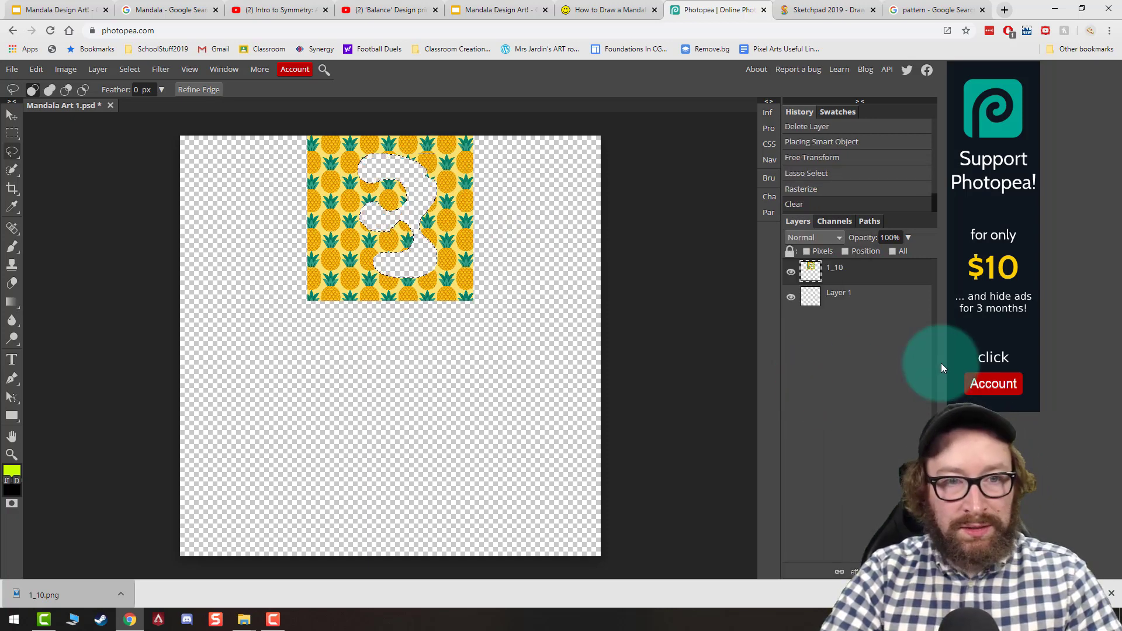
pyautogui.hotkey('ctrl', 'v')
# Step: Delete the 1_10 layer with the remaining pattern and clear the selection
pyautogui.rightClick(848, 298)
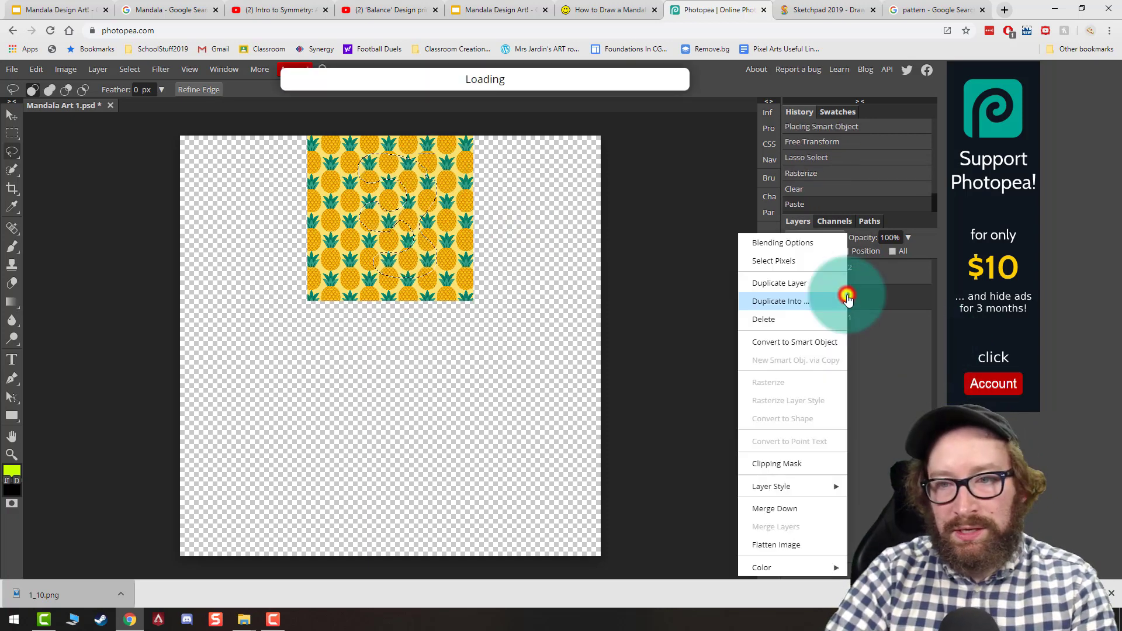
pyautogui.click(801, 321)
pyautogui.click(531, 263)
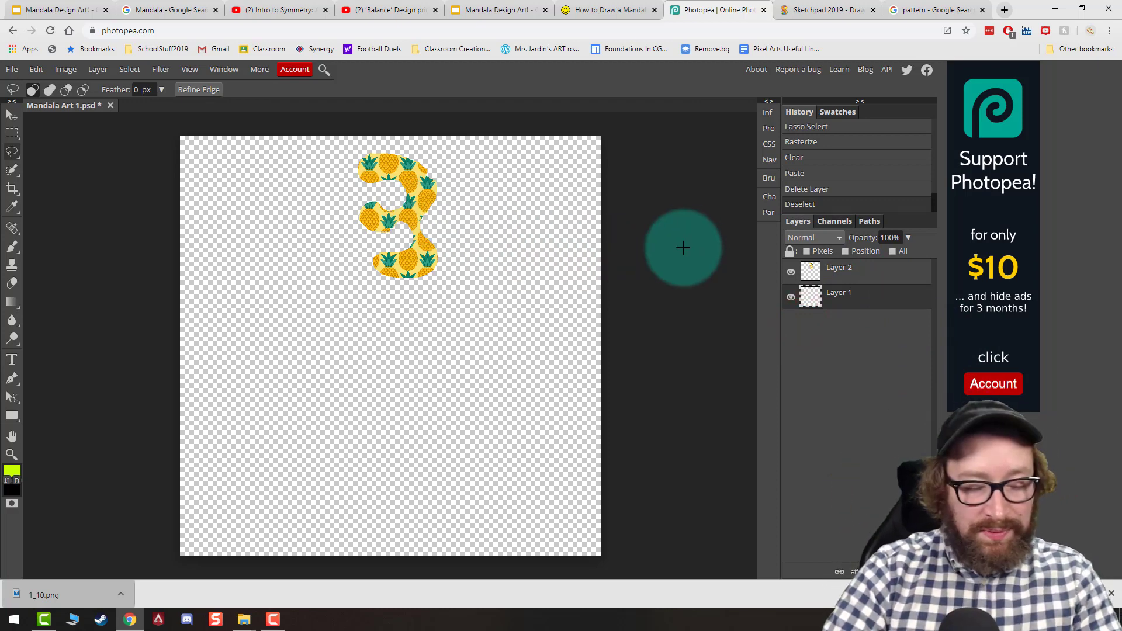
# Step: Undo the cut-out back to the unrasterized pineapple layer and remove the freehand selection
pyautogui.hotkey('ctrl', 'z')
pyautogui.hotkey('ctrl', 'z')
pyautogui.hotkey('ctrl', 'z')
pyautogui.hotkey('ctrl', 'z')
pyautogui.hotkey('ctrl', 'z')
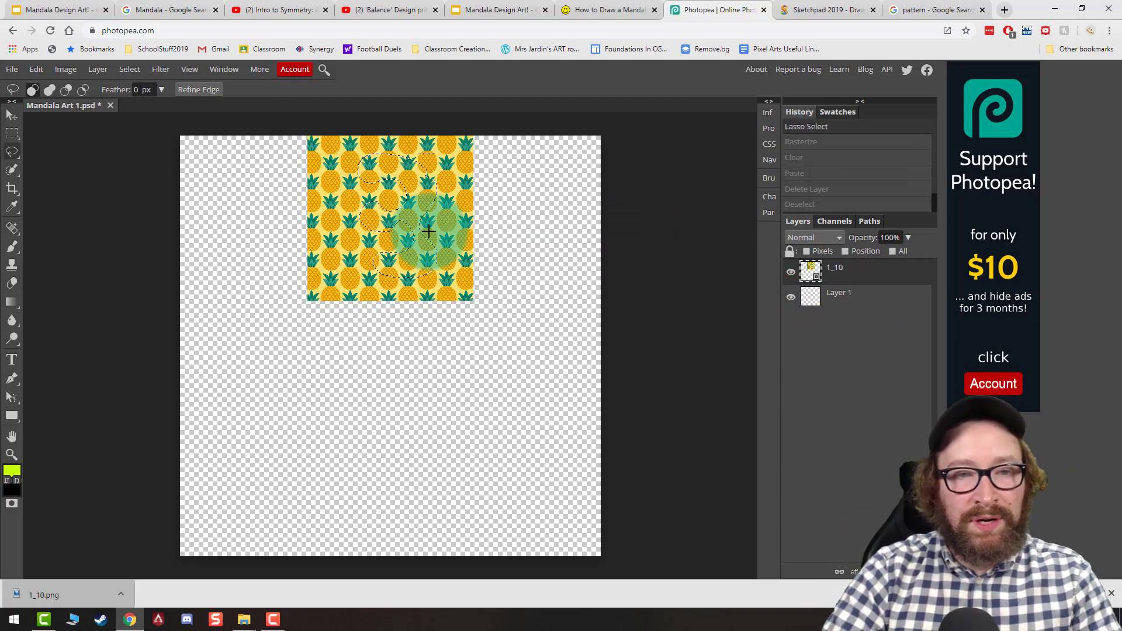
pyautogui.click(332, 202)
# Step: Outline a closed zigzag-edged shape with two upper peaks across the pineapple pattern using Polygonal Lasso Select
pyautogui.rightClick(21, 159)
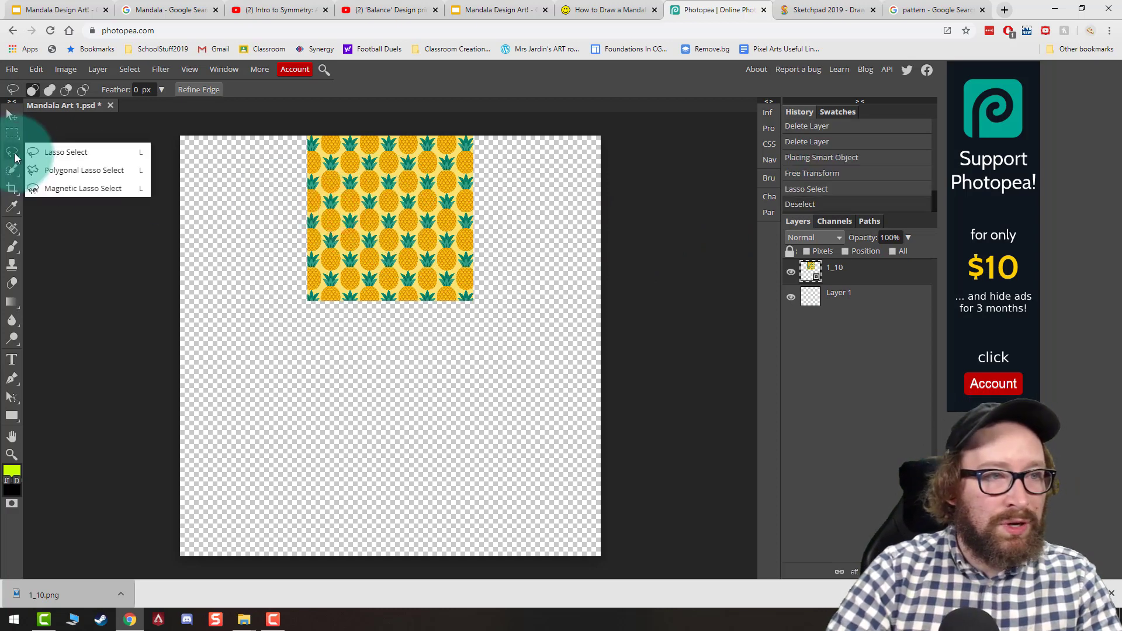
pyautogui.hotkey('ctrl', '+')
pyautogui.click(41, 169)
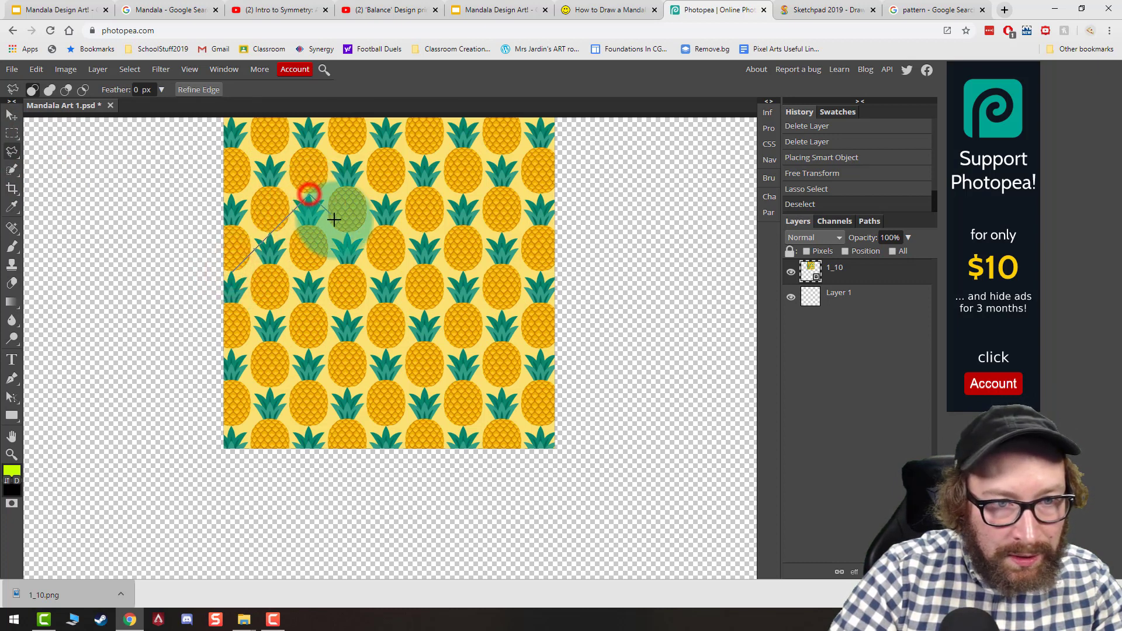
pyautogui.click(346, 234)
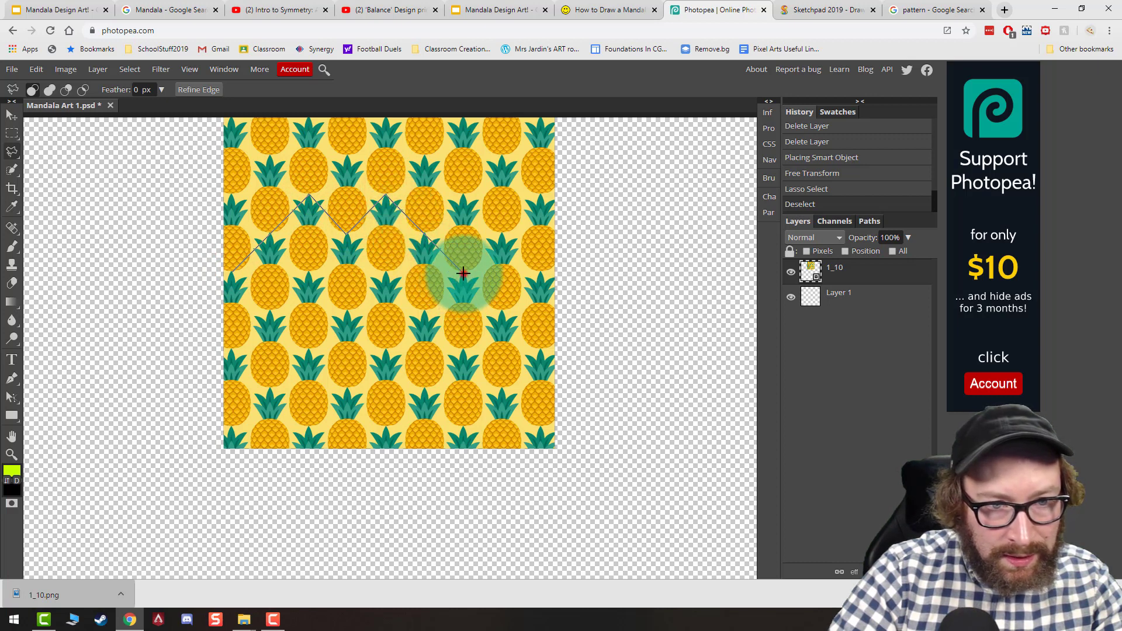
pyautogui.click(387, 302)
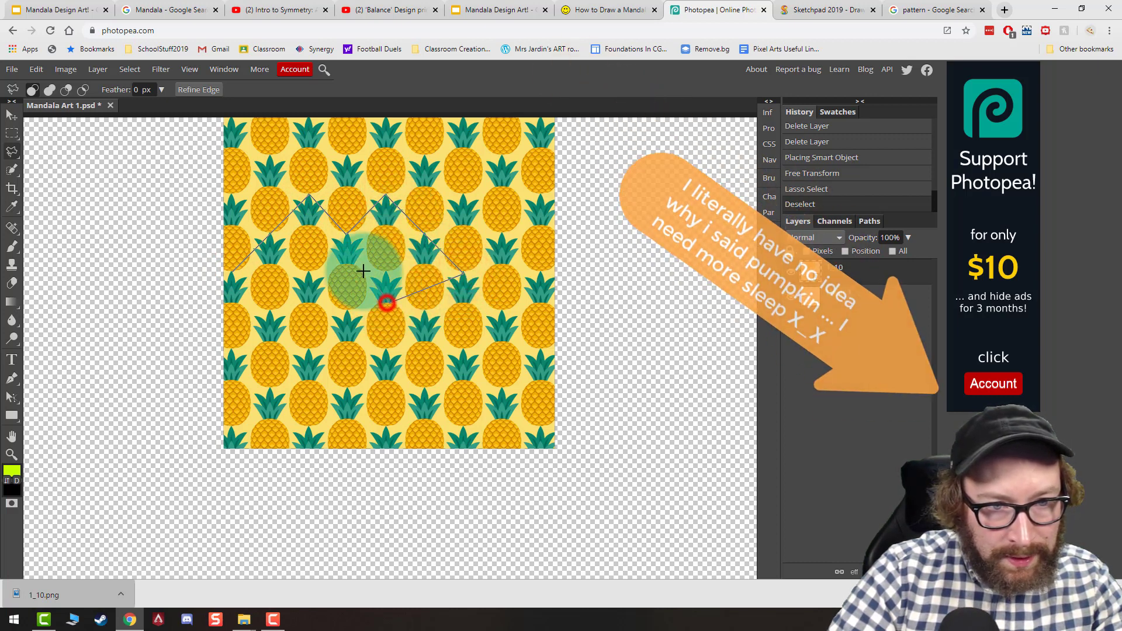
pyautogui.click(348, 263)
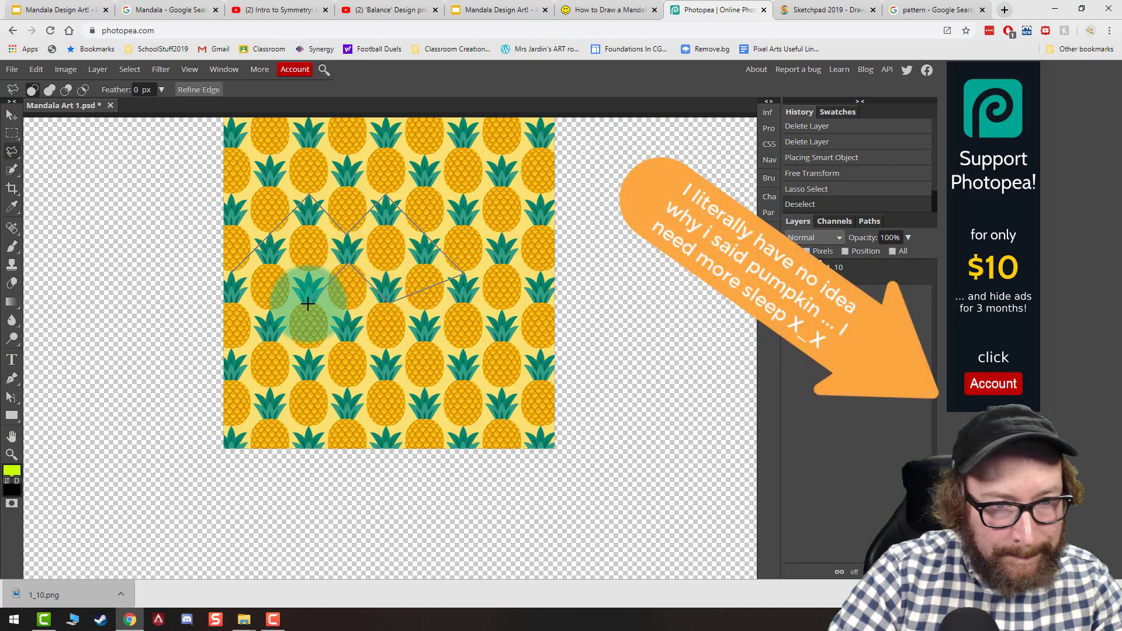
pyautogui.click(234, 272)
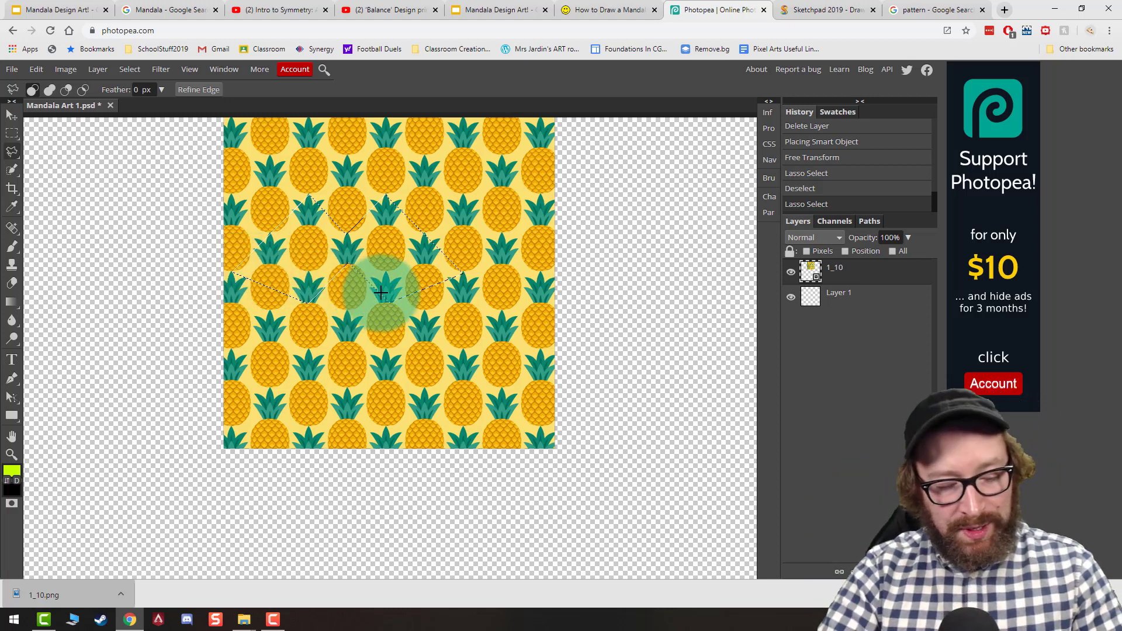
# Step: Rasterize the 1_10 layer, then cut the zigzag selection out of it and paste the piece onto a new layer
pyautogui.press('Delete')
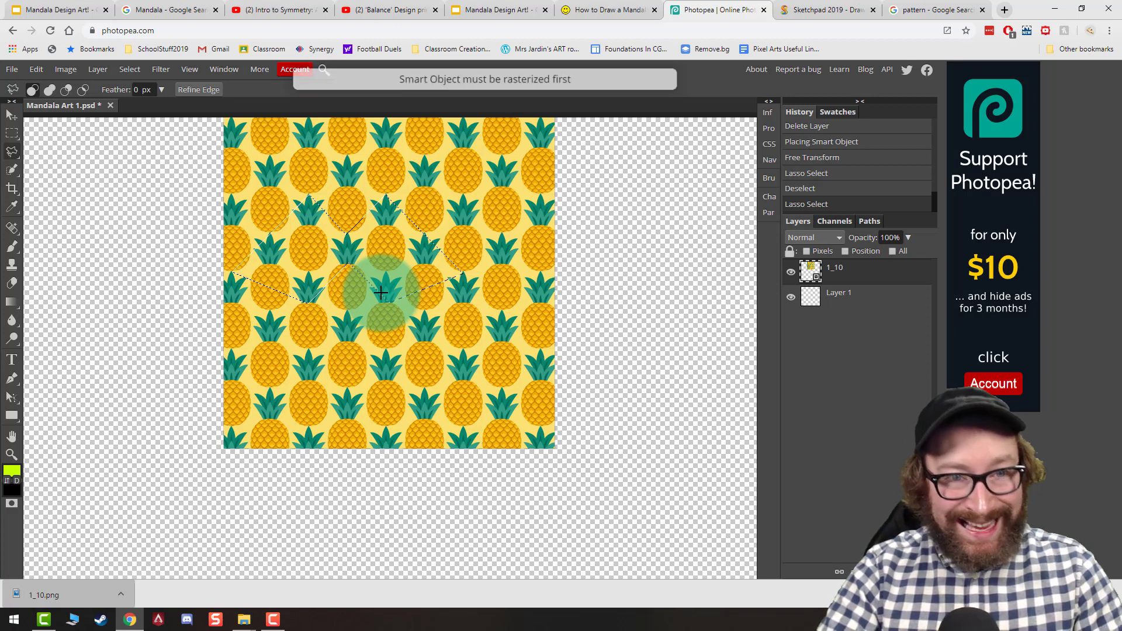
pyautogui.rightClick(859, 268)
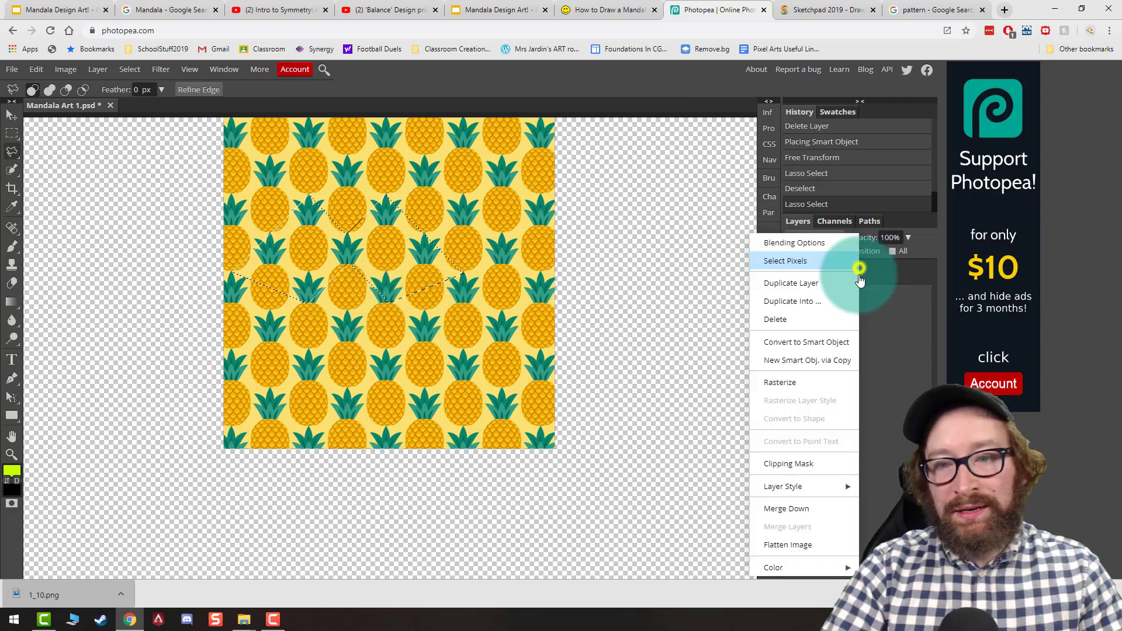
pyautogui.click(801, 382)
pyautogui.click(35, 70)
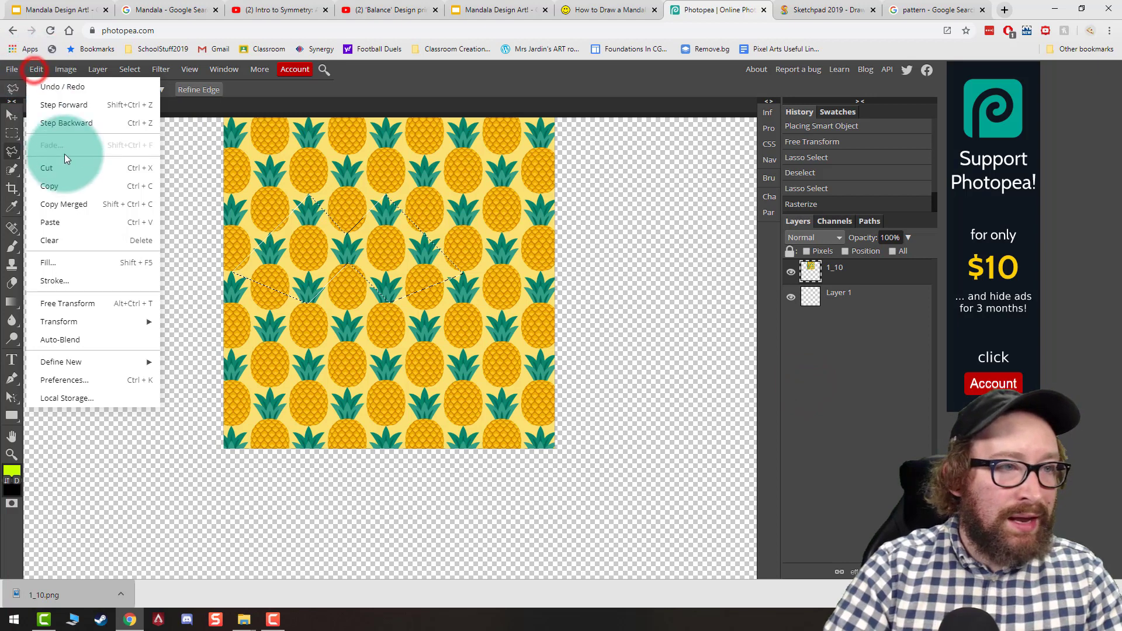
pyautogui.click(133, 174)
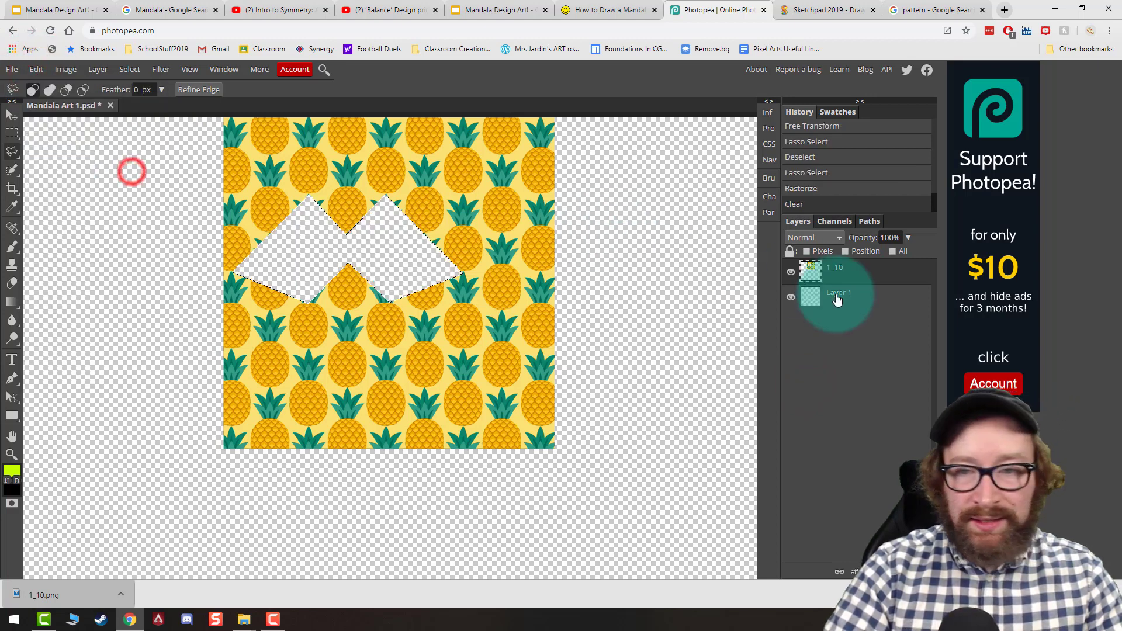
pyautogui.click(36, 69)
pyautogui.click(79, 228)
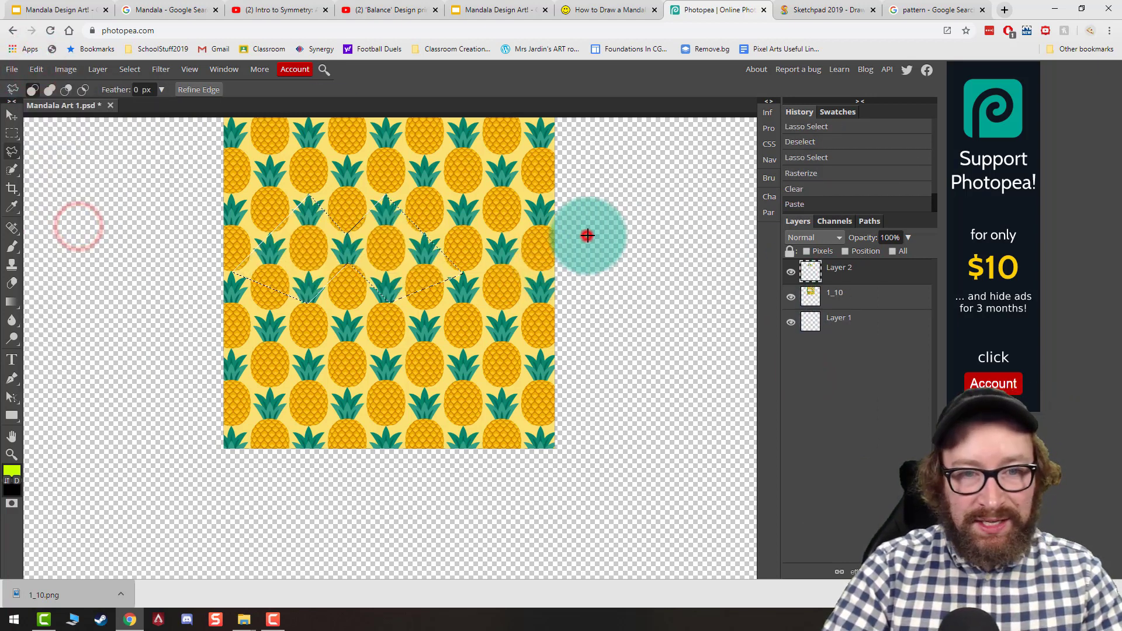
# Step: Delete the 1_10 layer, clear the selection and move the pineapple cut-out to the upper centre of the canvas
pyautogui.click(837, 297)
pyautogui.rightClick(837, 297)
pyautogui.click(830, 296)
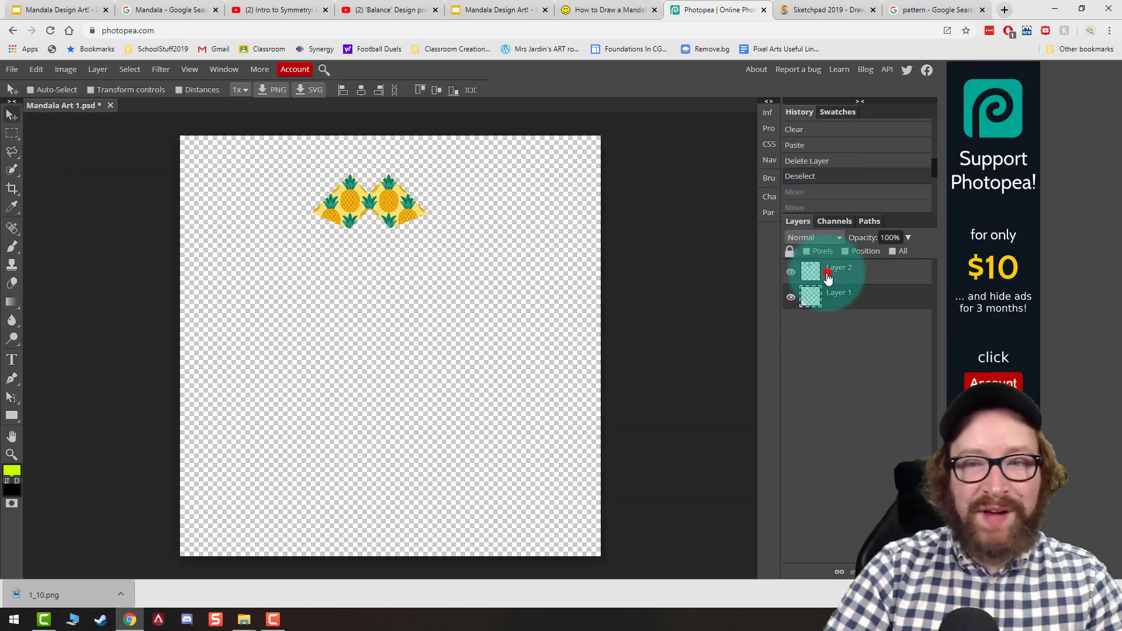
pyautogui.click(826, 272)
pyautogui.moveTo(389, 177); pyautogui.dragTo(394, 177)
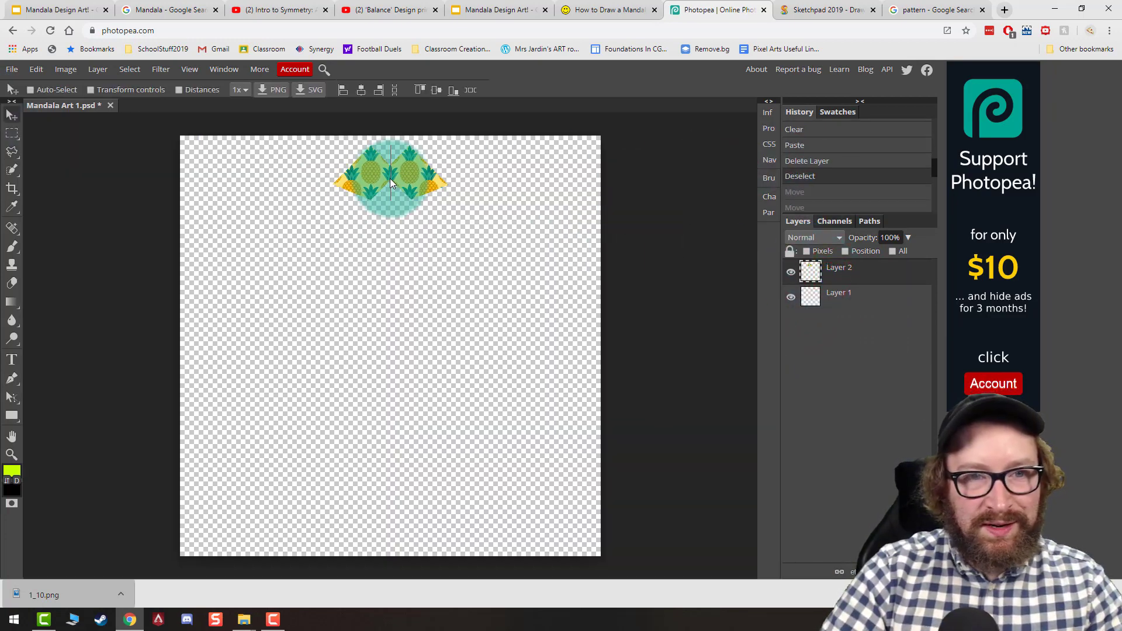
# Step: Apply Drop Shadow and Bevel and Emboss layer effects to the pineapple cut-out on Layer 2
pyautogui.rightClick(837, 269)
pyautogui.click(792, 244)
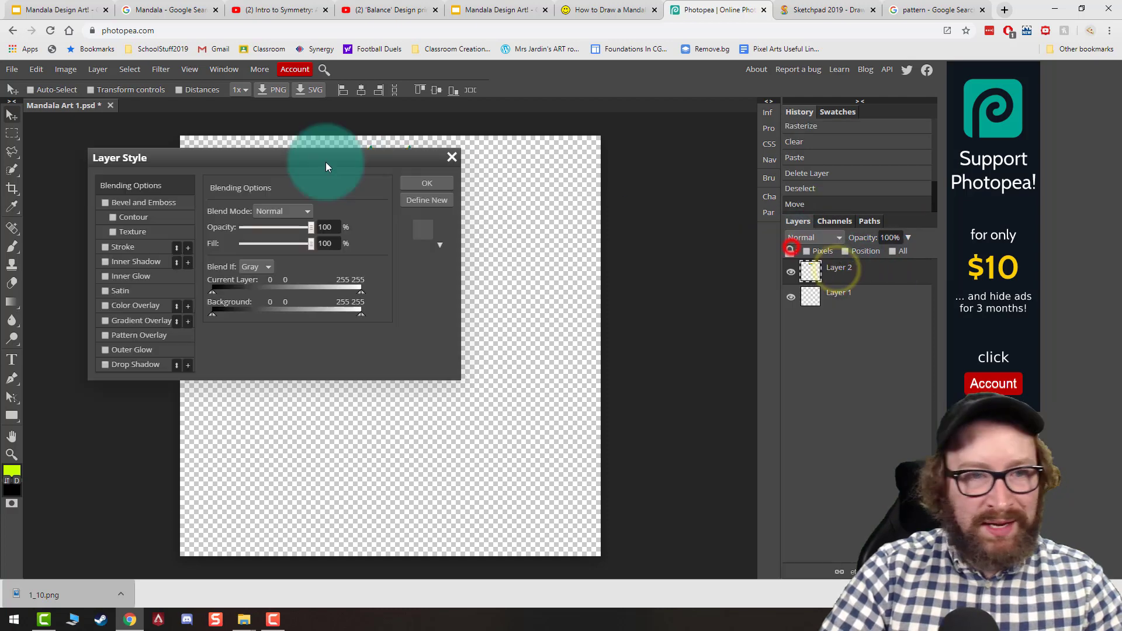
pyautogui.click(121, 370)
pyautogui.moveTo(261, 158); pyautogui.dragTo(728, 175)
pyautogui.click(573, 218)
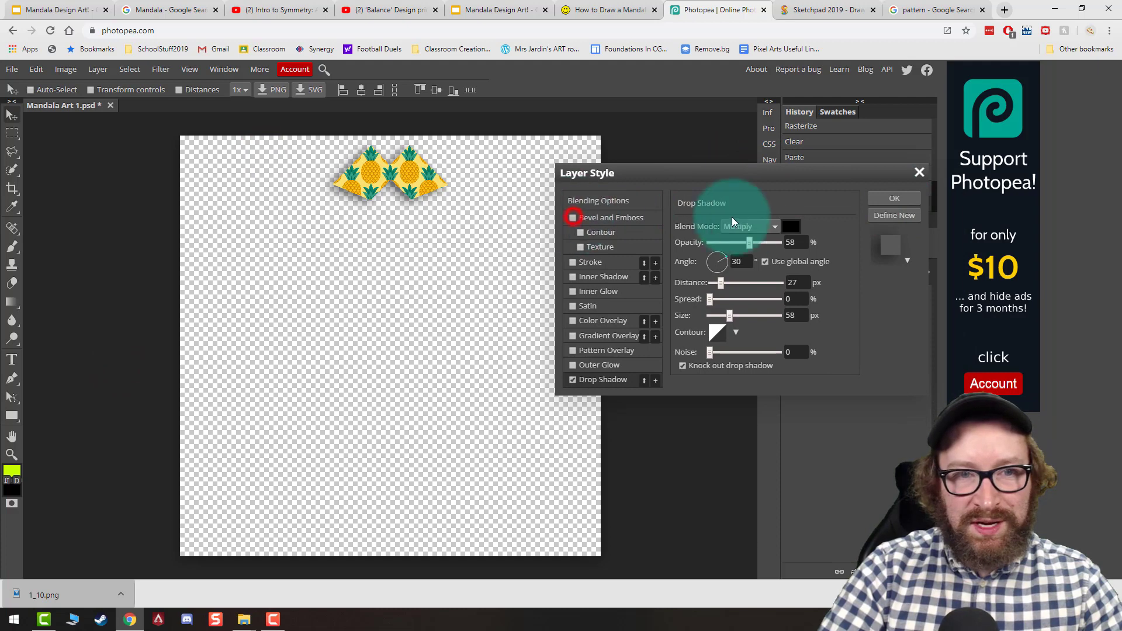
pyautogui.click(904, 202)
# Step: Duplicate Layer 2 three times and arrange the copies as an overlapping vertical stack of four at the canvas's upper centre
pyautogui.hotkey('ctrl', '+')
pyautogui.click(113, 131)
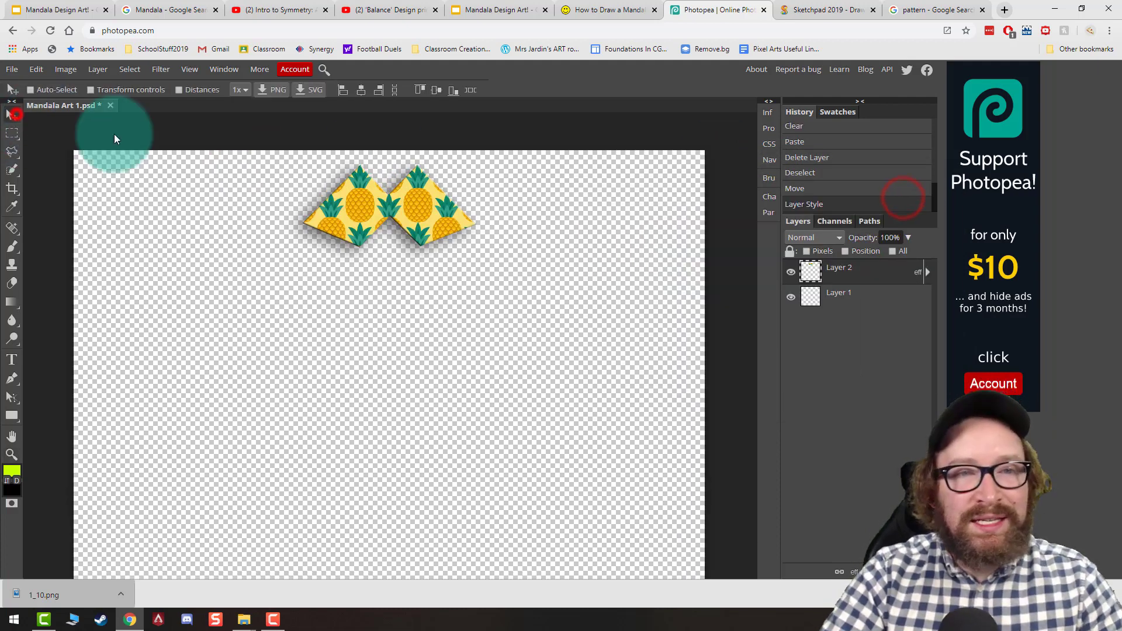
pyautogui.click(387, 197)
pyautogui.moveTo(388, 198); pyautogui.dragTo(423, 212)
pyautogui.rightClick(844, 275)
pyautogui.click(772, 282)
pyautogui.rightClick(843, 275)
pyautogui.click(769, 280)
pyautogui.click(440, 193)
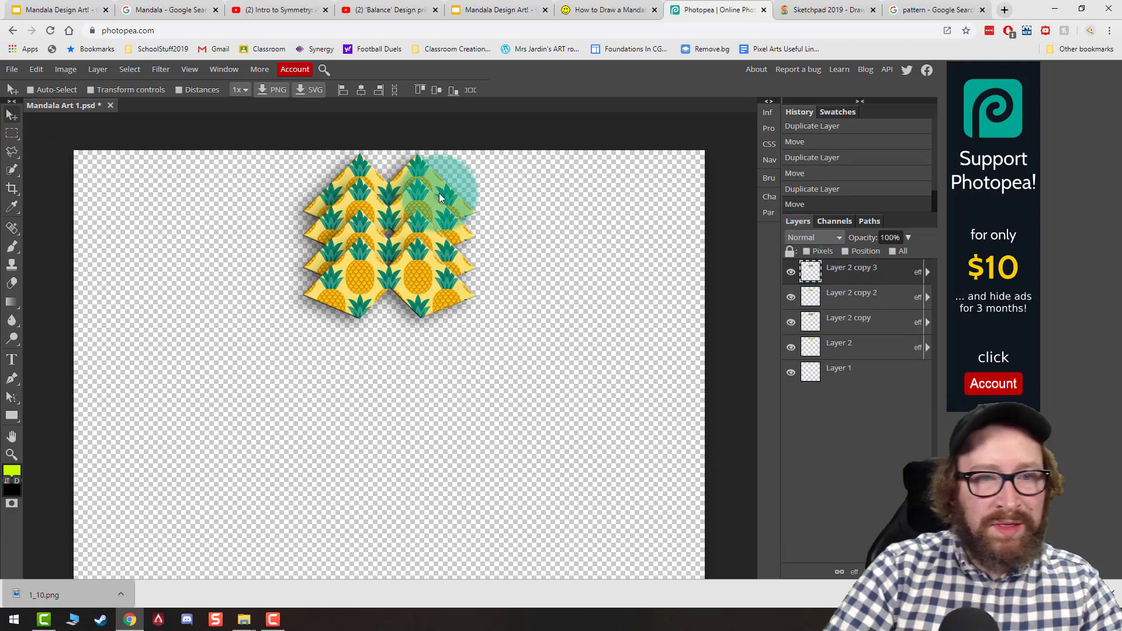
# Step: Merge the stacked copies and the empty Layer 1 into a single layer and position the stack at the canvas's upper centre
pyautogui.rightClick(849, 274)
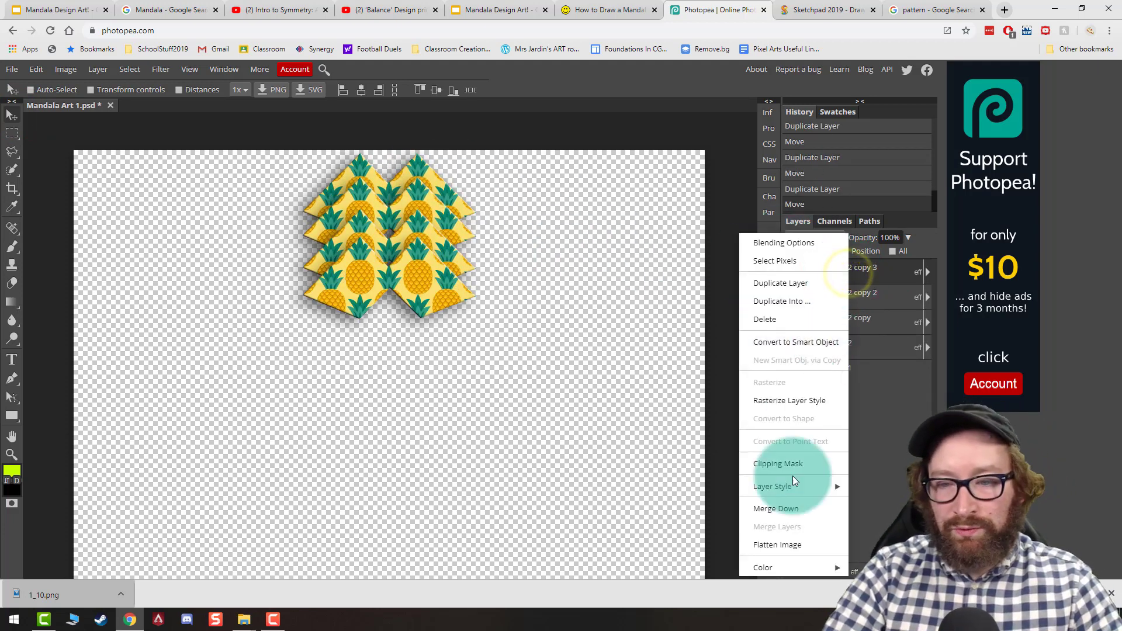
pyautogui.click(783, 509)
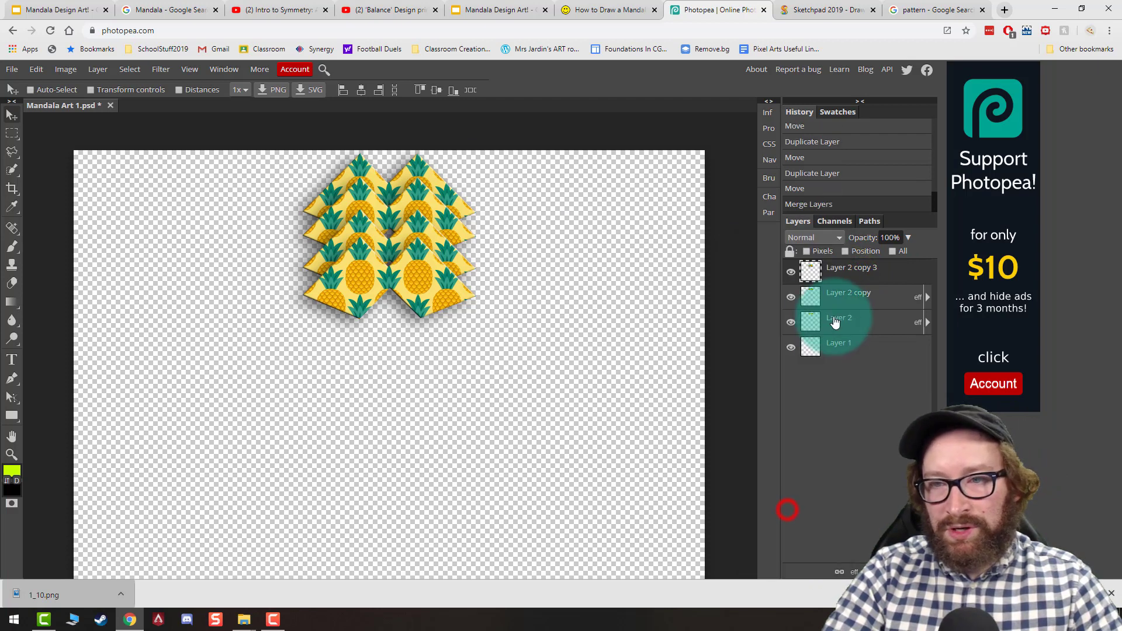
pyautogui.rightClick(843, 278)
pyautogui.click(787, 510)
pyautogui.rightClick(838, 273)
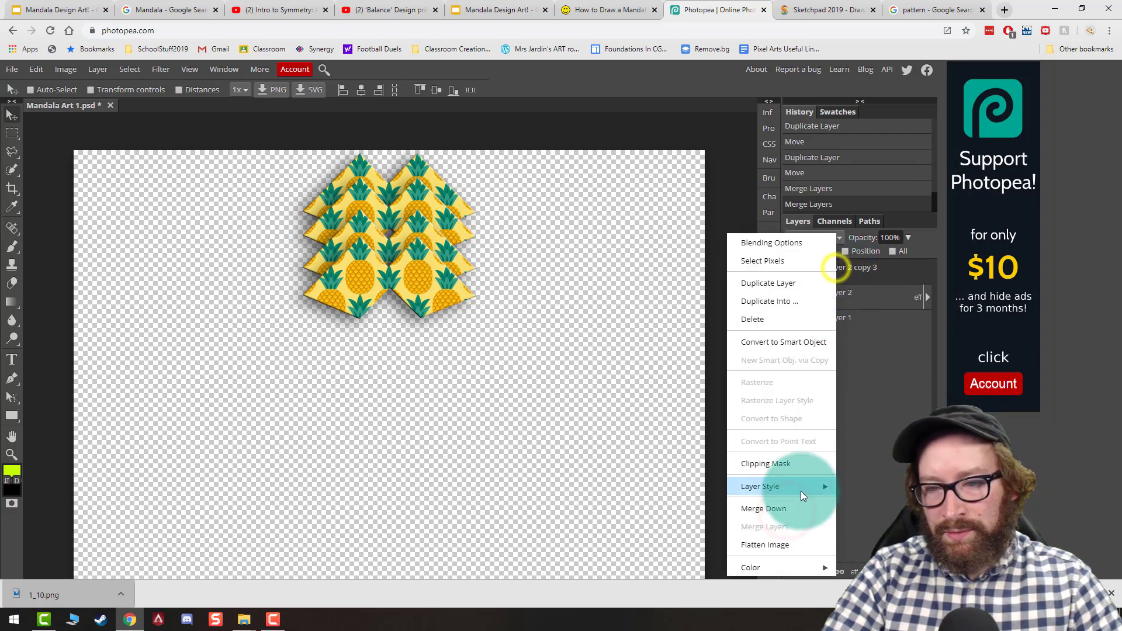
pyautogui.click(801, 506)
pyautogui.rightClick(837, 275)
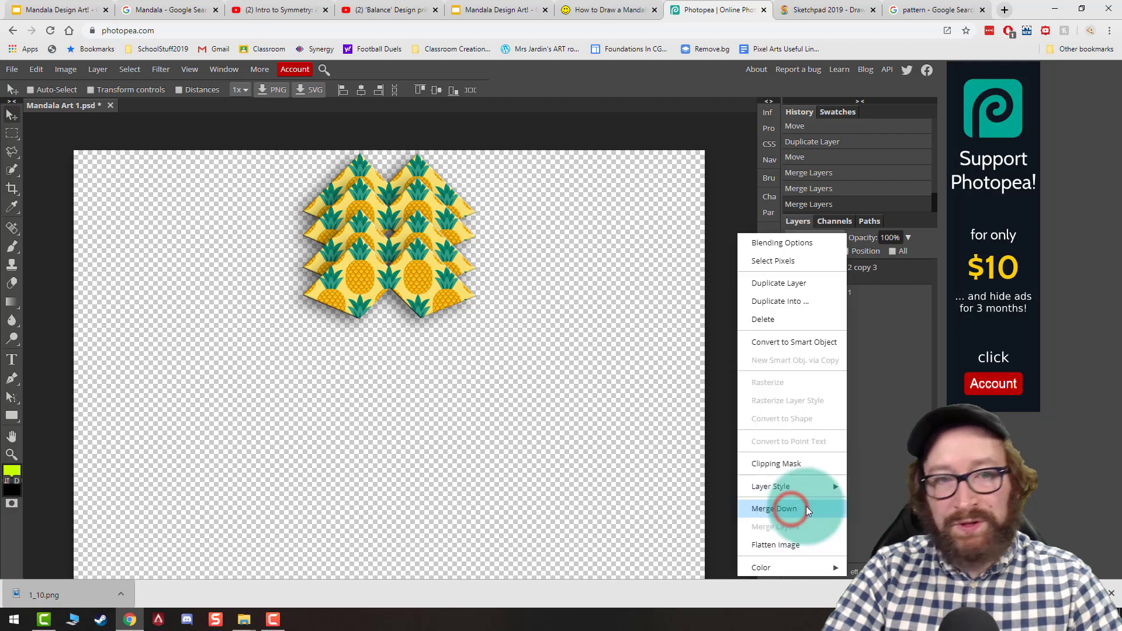
pyautogui.click(788, 508)
pyautogui.moveTo(435, 243)
pyautogui.mouseDown()
pyautogui.moveTo(377, 442)
pyautogui.moveTo(465, 272)
pyautogui.moveTo(453, 247)
pyautogui.moveTo(416, 243)
pyautogui.mouseUp()
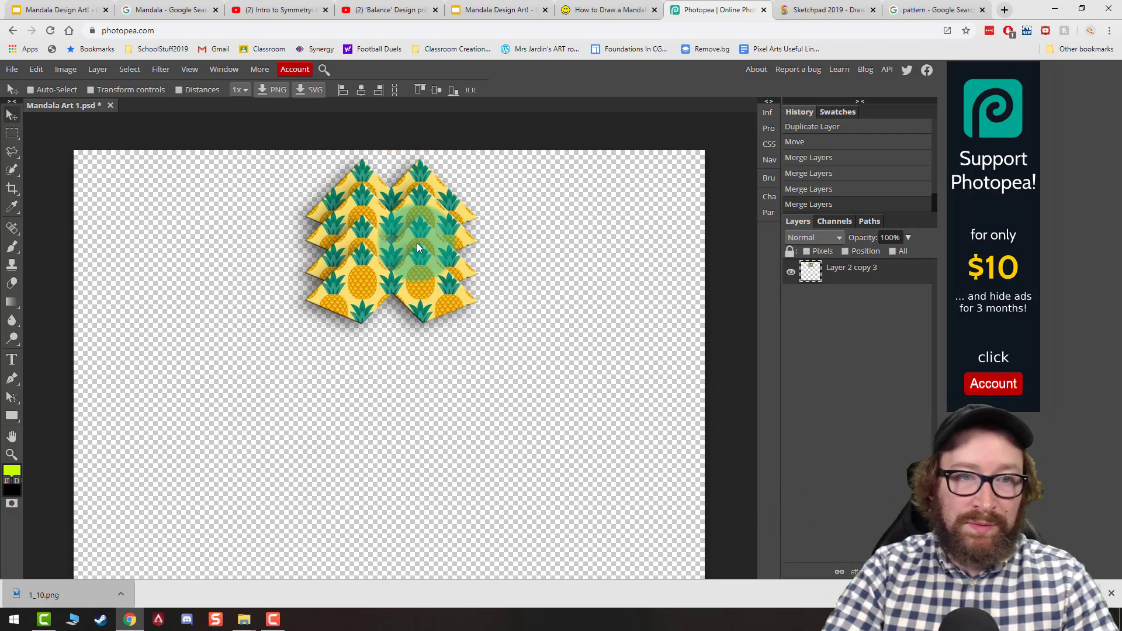
# Step: Duplicate the pineapple stack, flip the copy vertically to the lower edge of the canvas and merge it with the original
pyautogui.click(12, 454)
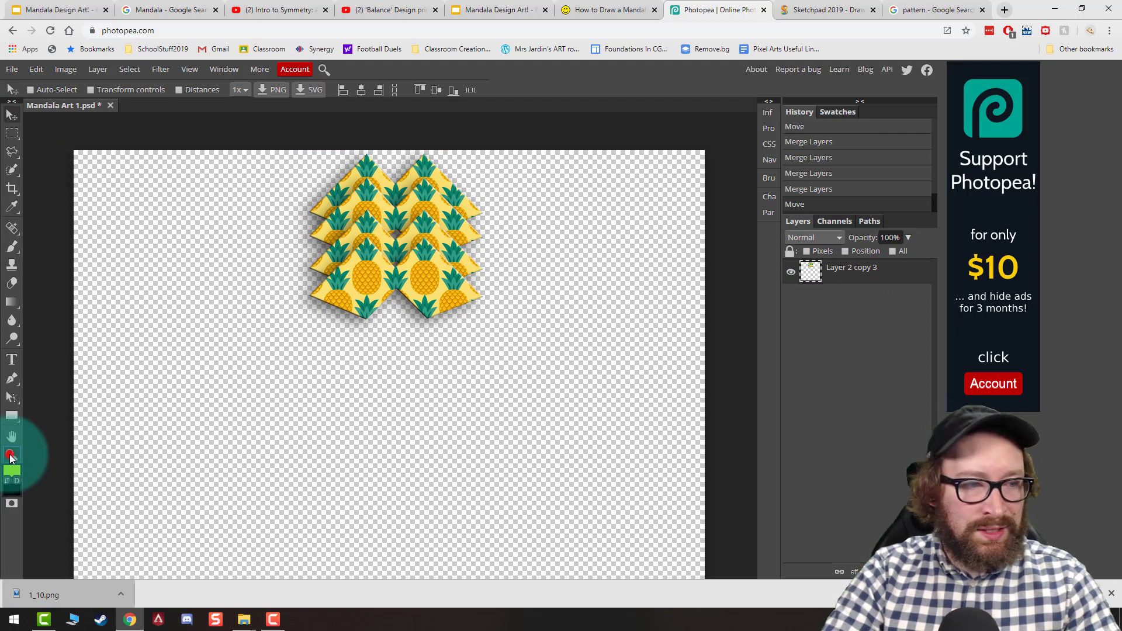
pyautogui.rightClick(296, 391)
pyautogui.click(316, 422)
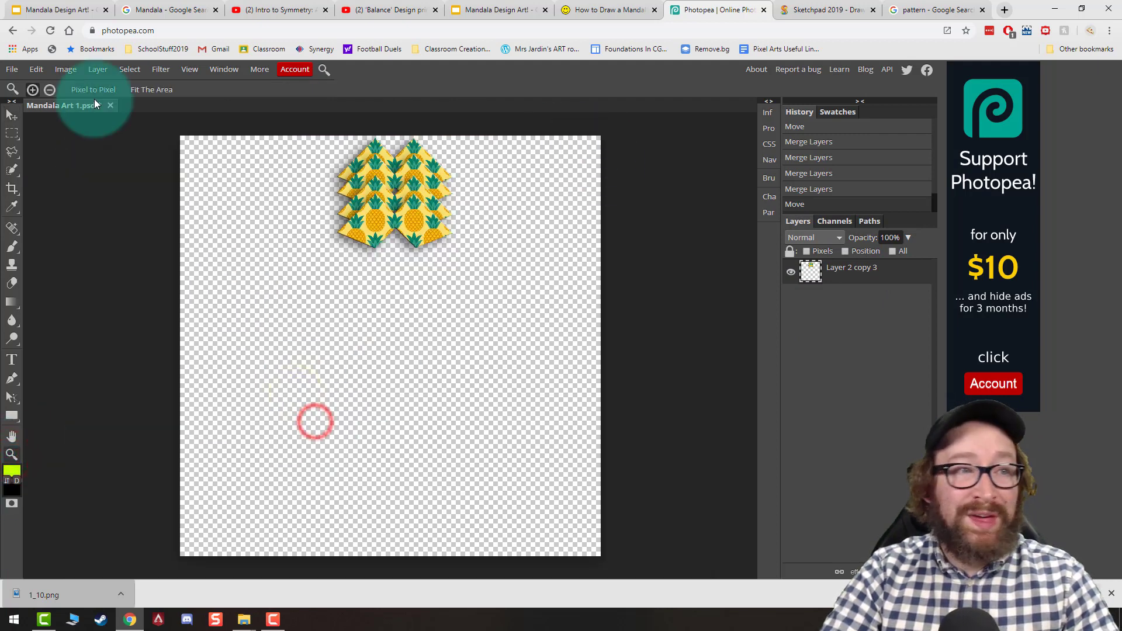
pyautogui.click(12, 115)
pyautogui.rightClick(833, 270)
pyautogui.click(765, 283)
pyautogui.click(37, 69)
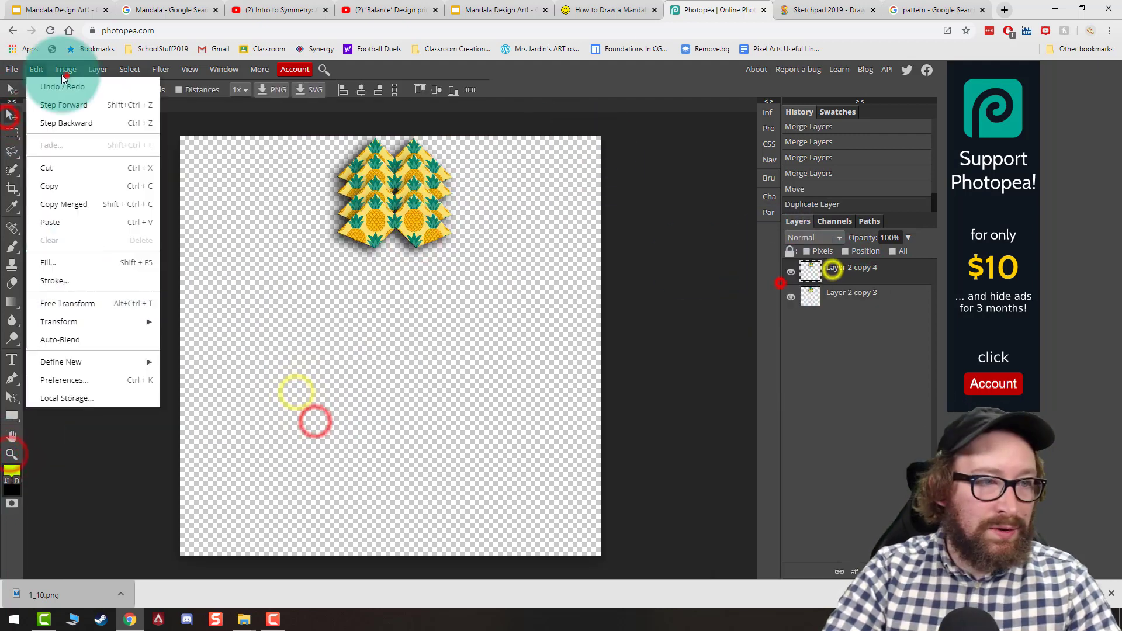
pyautogui.click(245, 409)
pyautogui.moveTo(408, 175); pyautogui.dragTo(409, 529)
pyautogui.hotkey('ctrl', 'e')
# Step: Duplicate the merged pair of stacks and rotate the copy 90° clockwise onto the left and right sides of the canvas
pyautogui.hotkey('ctrl', 'j')
pyautogui.click(37, 69)
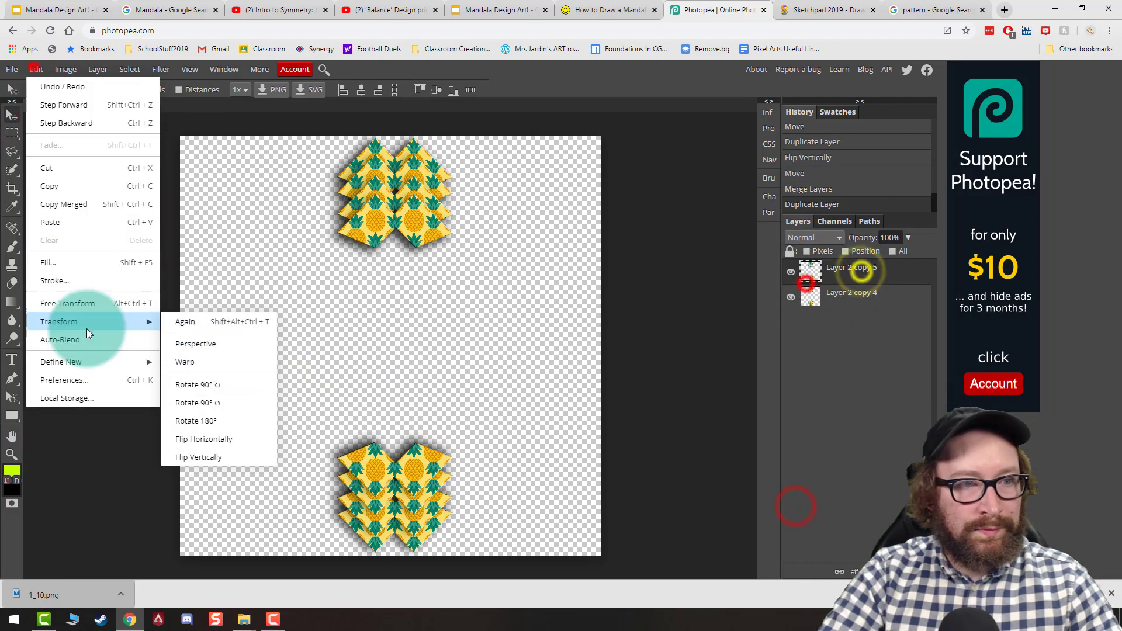
pyautogui.click(195, 383)
# Step: Recolour the two side stacks red with Hue/Saturation and merge them with the yellow stacks
pyautogui.click(65, 69)
pyautogui.click(226, 183)
pyautogui.moveTo(186, 213); pyautogui.dragTo(159, 214)
pyautogui.moveTo(185, 247); pyautogui.dragTo(257, 247)
pyautogui.click(318, 183)
pyautogui.rightClick(842, 275)
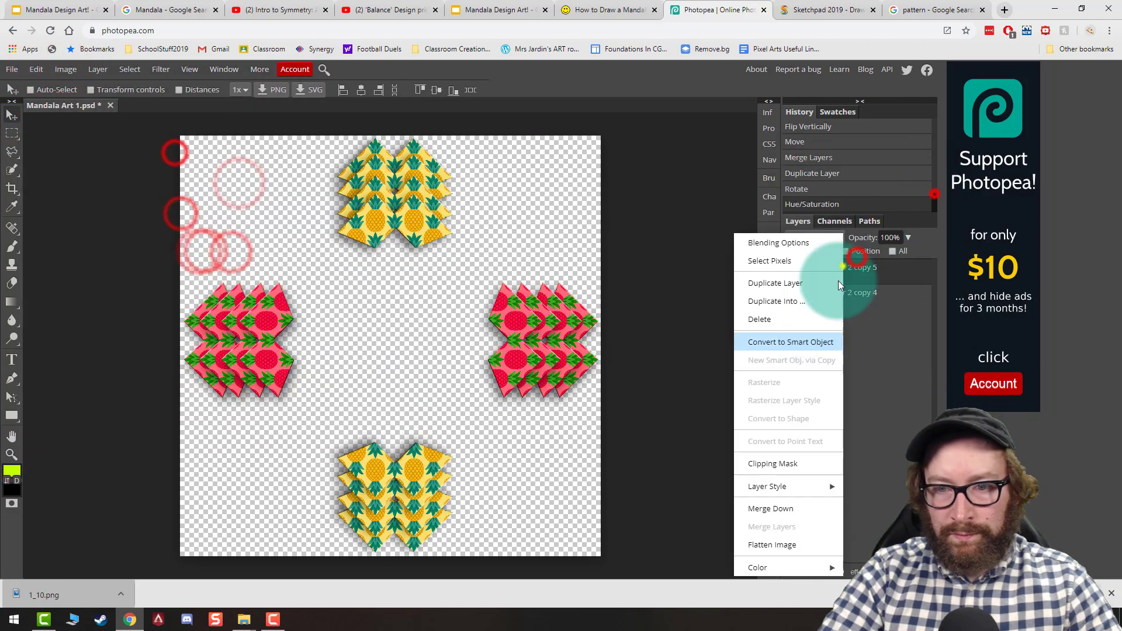
pyautogui.click(781, 514)
# Step: Duplicate the four-stack layer and rotate the copy about 45° so its stacks fill the diagonal gaps
pyautogui.hotkey('ctrl', 'j')
pyautogui.click(36, 69)
pyautogui.click(75, 301)
pyautogui.moveTo(616, 120); pyautogui.dragTo(702, 344)
# Step: Shift the diagonal stacks' hue to blue and turquoise with Hue/Saturation and merge them into the ring
pyautogui.click(66, 69)
pyautogui.click(226, 183)
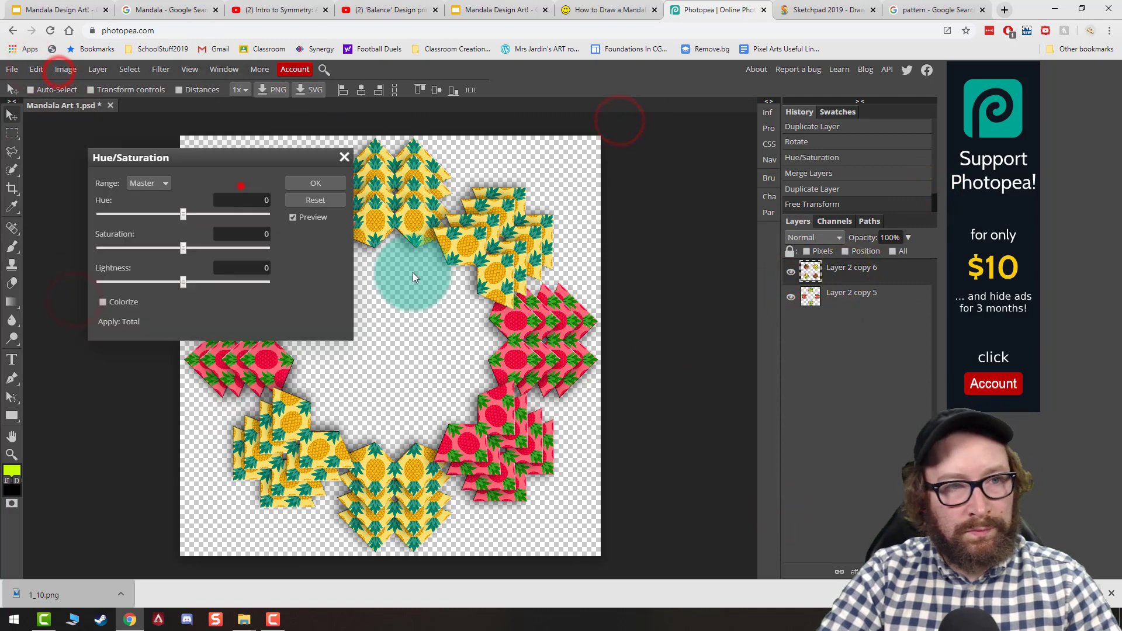
pyautogui.moveTo(186, 213); pyautogui.dragTo(234, 213)
pyautogui.click(317, 183)
pyautogui.rightClick(842, 274)
pyautogui.click(782, 509)
# Step: Duplicate the eight-stack ring, scale the copy down and rotate it 90° to form an inner ring
pyautogui.rightClick(850, 270)
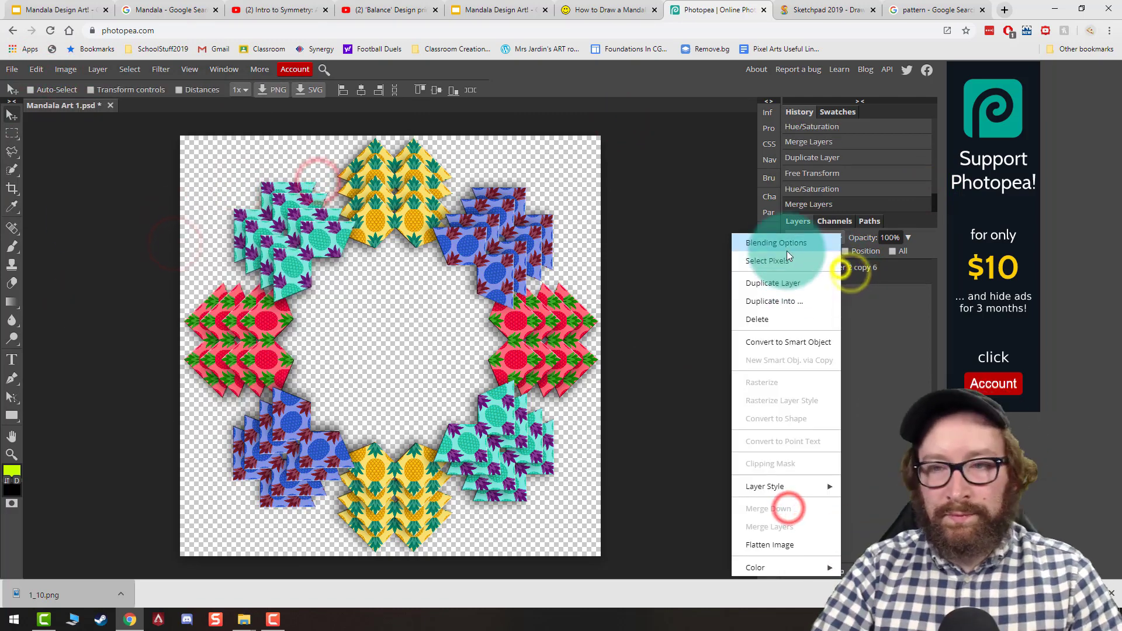
pyautogui.click(772, 283)
pyautogui.click(36, 69)
pyautogui.click(75, 301)
pyautogui.moveTo(546, 201); pyautogui.dragTo(426, 431)
pyautogui.press('Return')
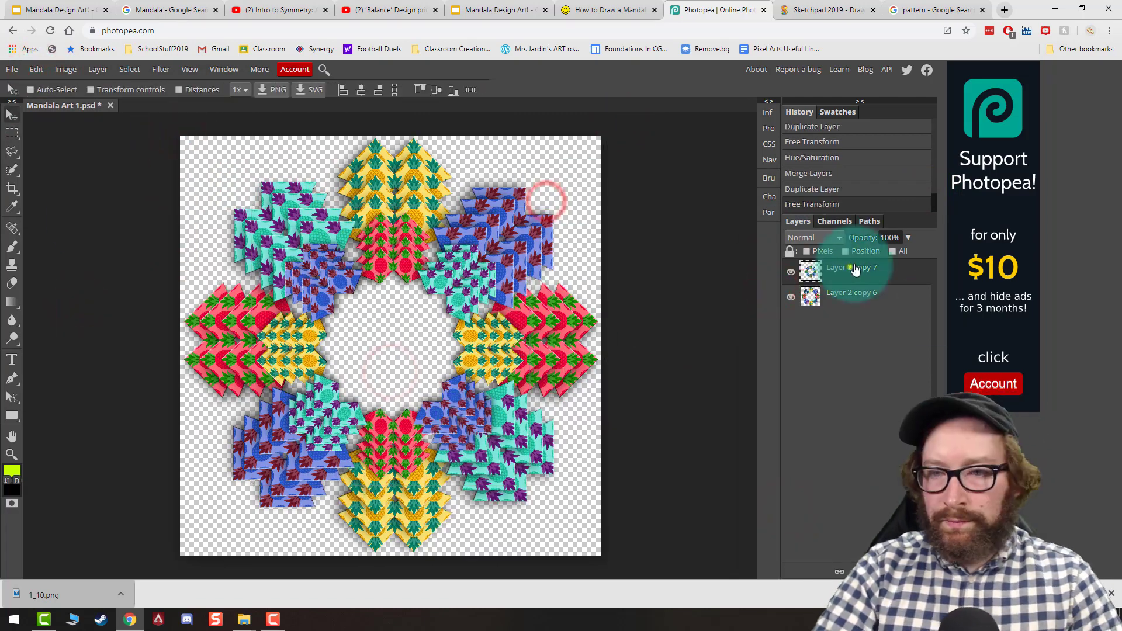
# Step: Merge the two rings, duplicate the result and scale the copy down to fill the centre of the mandala
pyautogui.rightClick(827, 275)
pyautogui.click(779, 509)
pyautogui.rightClick(831, 274)
pyautogui.click(778, 282)
pyautogui.click(36, 69)
pyautogui.click(75, 301)
pyautogui.moveTo(241, 150); pyautogui.dragTo(297, 253)
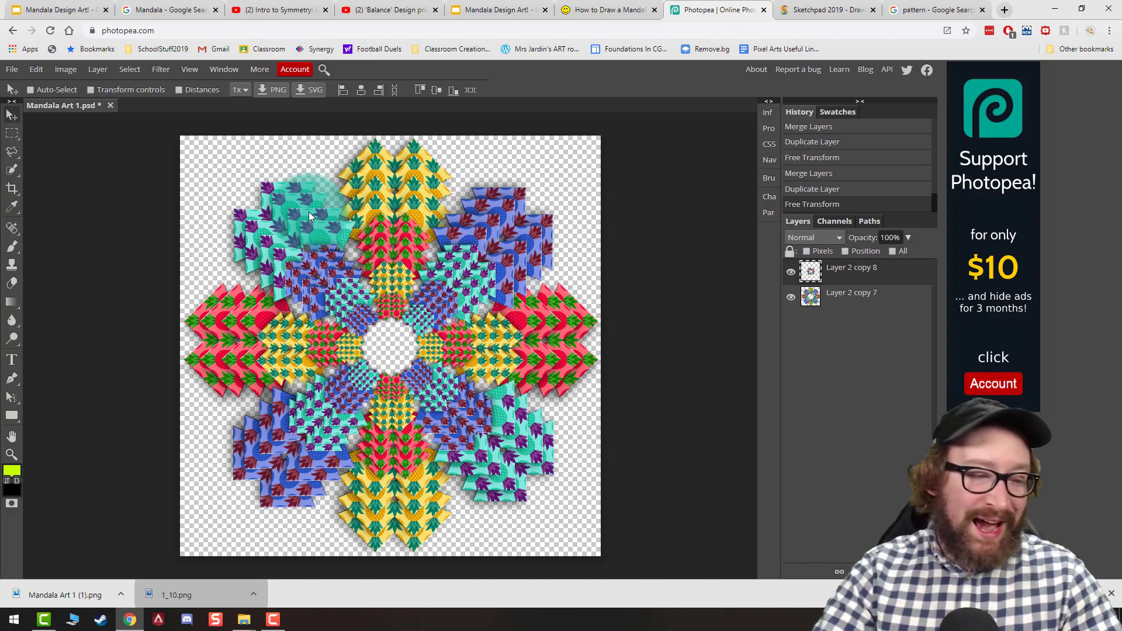
pyautogui.moveTo(310, 218); pyautogui.dragTo(299, 252)
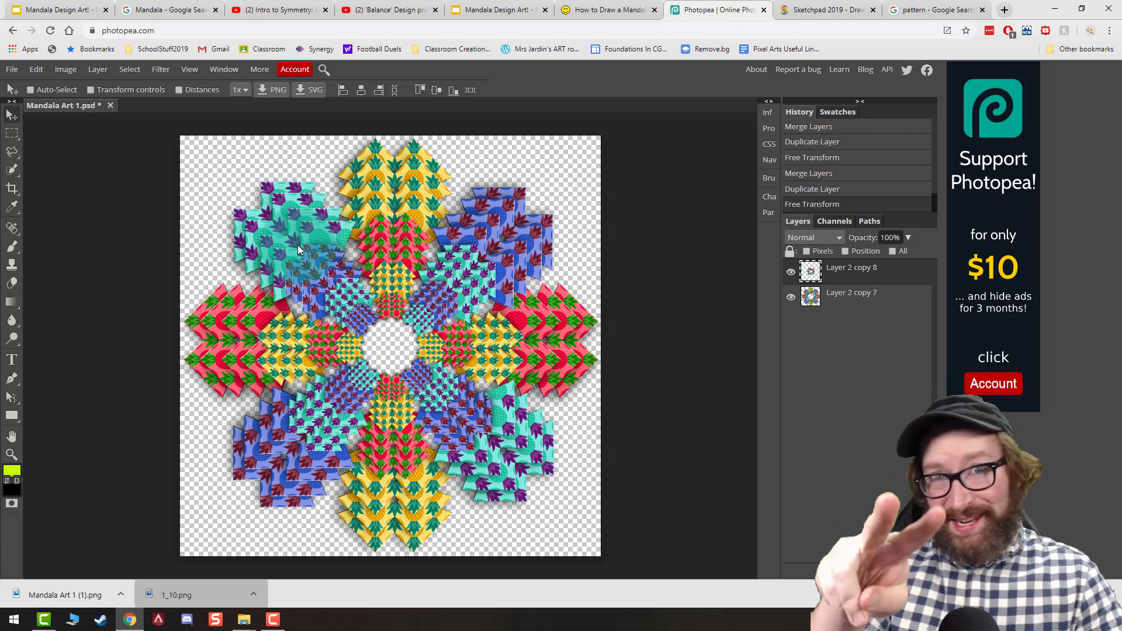